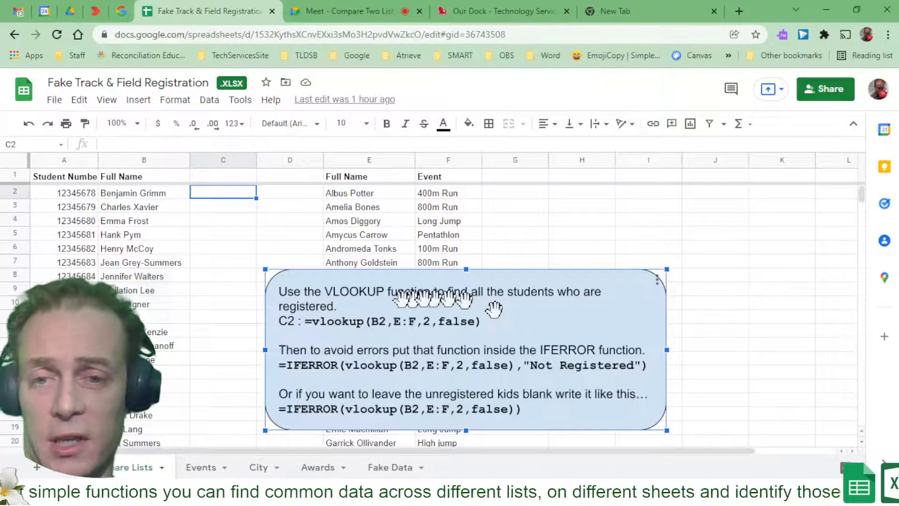
Move the VLOOKUP instruction note off the name and event lists so it starts beside column F.
{"action": "left_click_drag", "start_coordinate": [298, 288], "coordinate": [529, 214]}
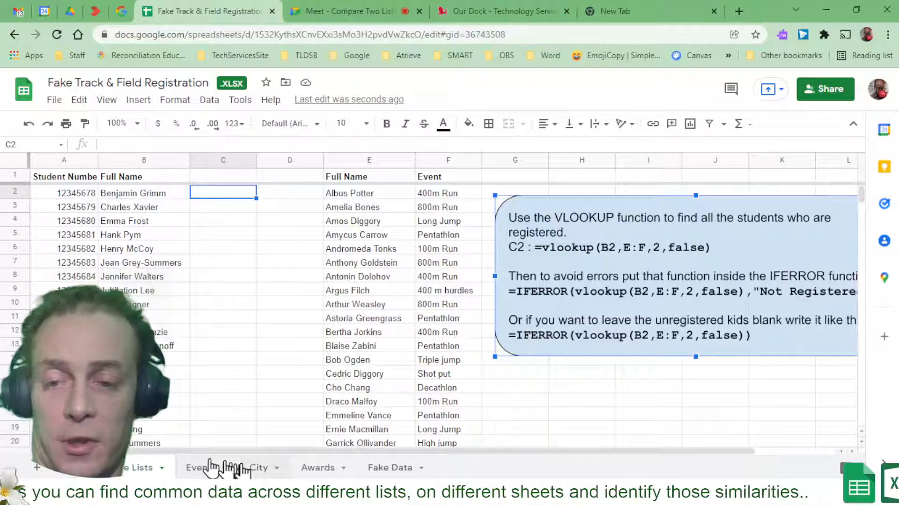
Examine the student data columns on the Fake Data sheet, from Student Number through Track & Field.
{"action": "left_click", "coordinate": [396, 467]}
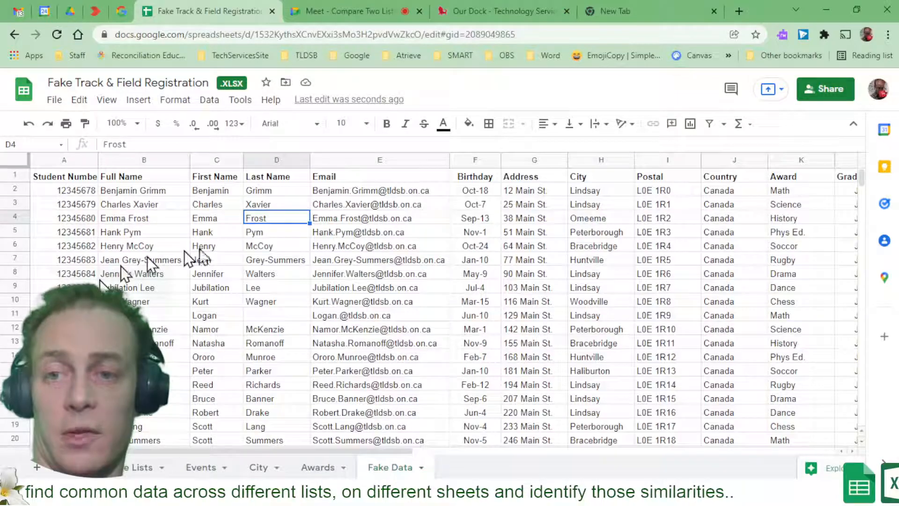
{"action": "scroll", "coordinate": [423, 276], "scroll_direction": "right", "scroll_amount": 2}
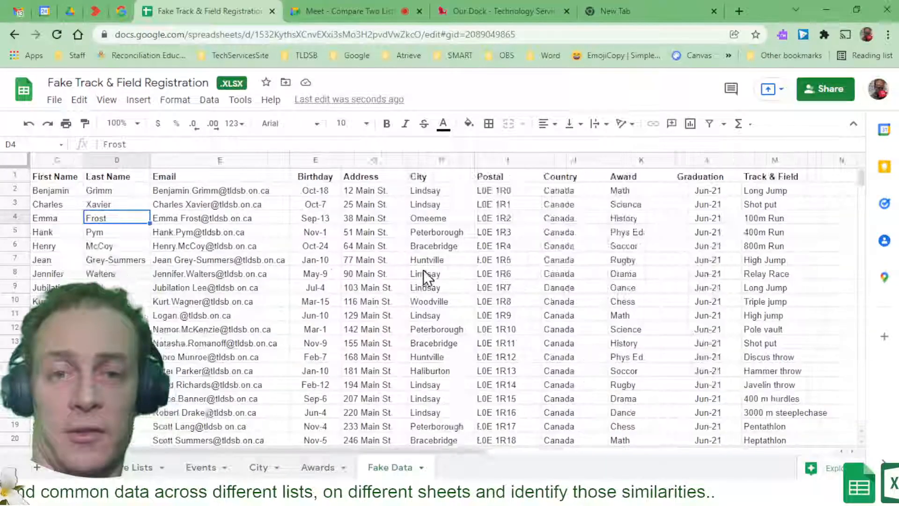
{"action": "scroll", "coordinate": [424, 270], "scroll_direction": "right", "scroll_amount": 3}
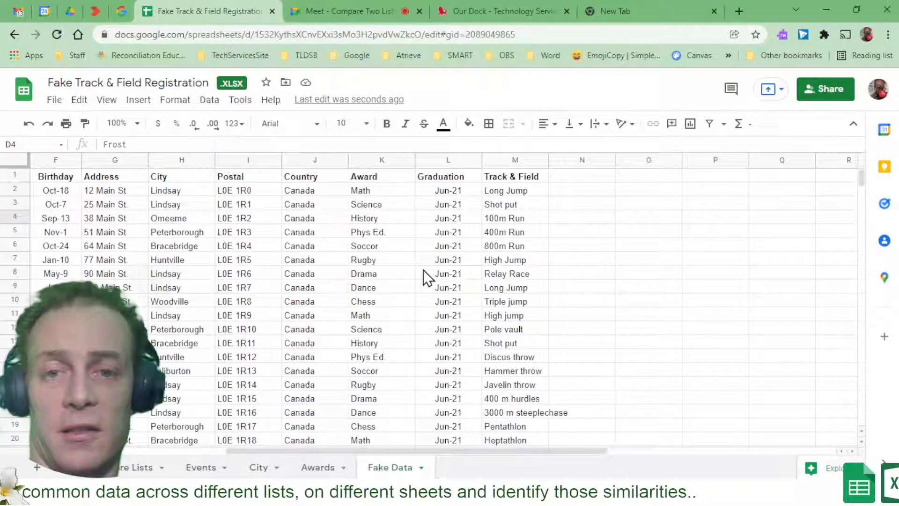
{"action": "scroll", "coordinate": [424, 269], "scroll_direction": "left", "scroll_amount": 1}
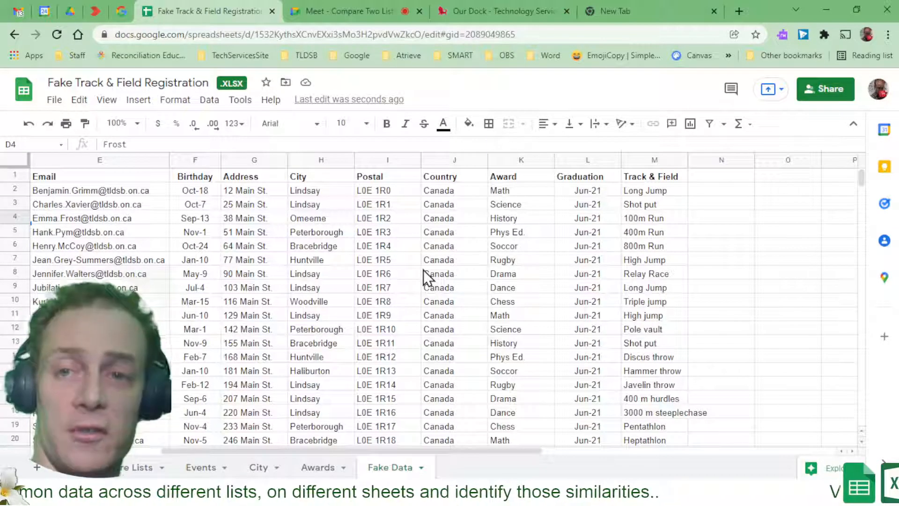
{"action": "scroll", "coordinate": [423, 269], "scroll_direction": "left", "scroll_amount": 4}
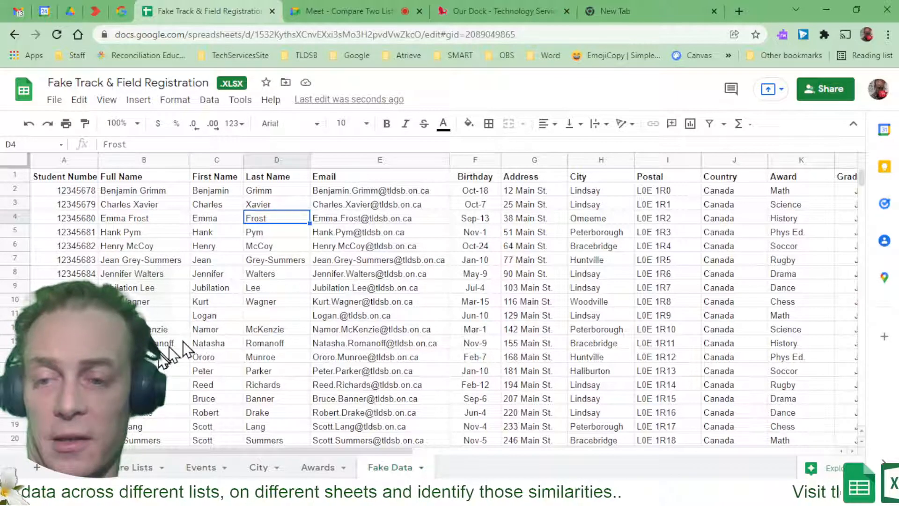
Return to the Compare Lists sheet and compare the full student list in columns A and B with the event registrations in columns E and F.
{"action": "left_click", "coordinate": [120, 471]}
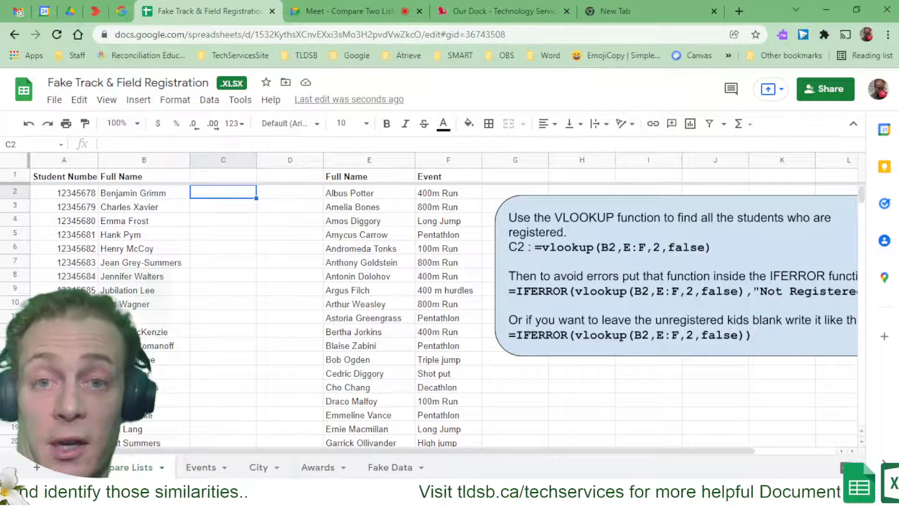
{"action": "left_click", "coordinate": [365, 174]}
{"action": "left_click_drag", "start_coordinate": [366, 173], "coordinate": [437, 305]}
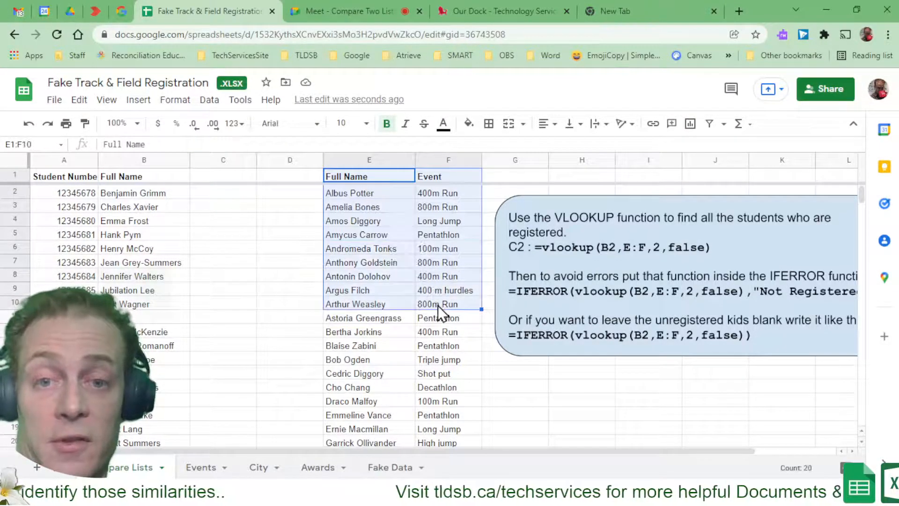
{"action": "left_click", "coordinate": [173, 232]}
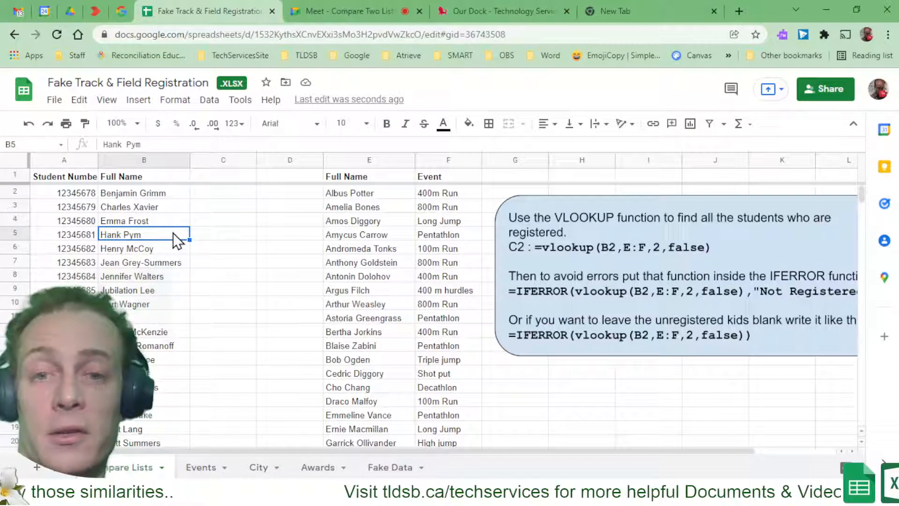
{"action": "scroll", "coordinate": [173, 232], "scroll_direction": "down", "scroll_amount": 8}
{"action": "scroll", "coordinate": [173, 232], "scroll_direction": "down", "scroll_amount": 2}
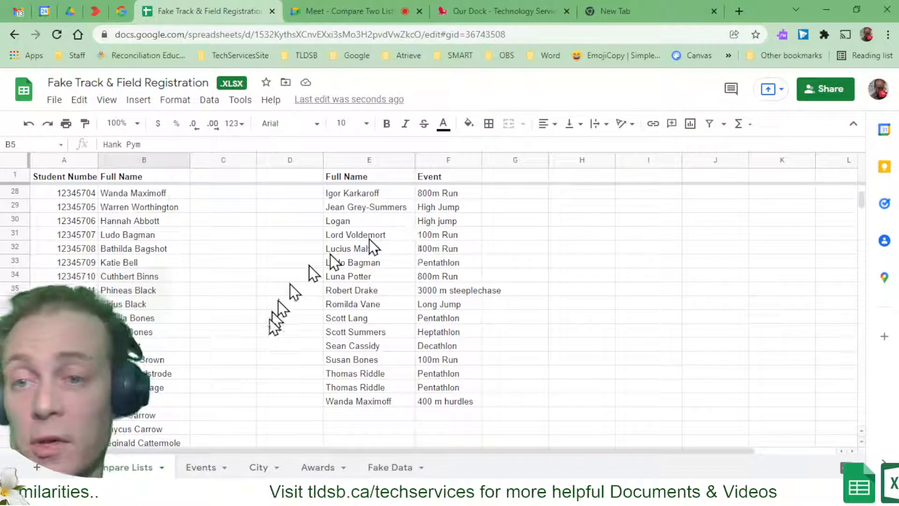
{"action": "scroll", "coordinate": [220, 329], "scroll_direction": "down", "scroll_amount": 1}
{"action": "scroll", "coordinate": [220, 329], "scroll_direction": "down", "scroll_amount": 14}
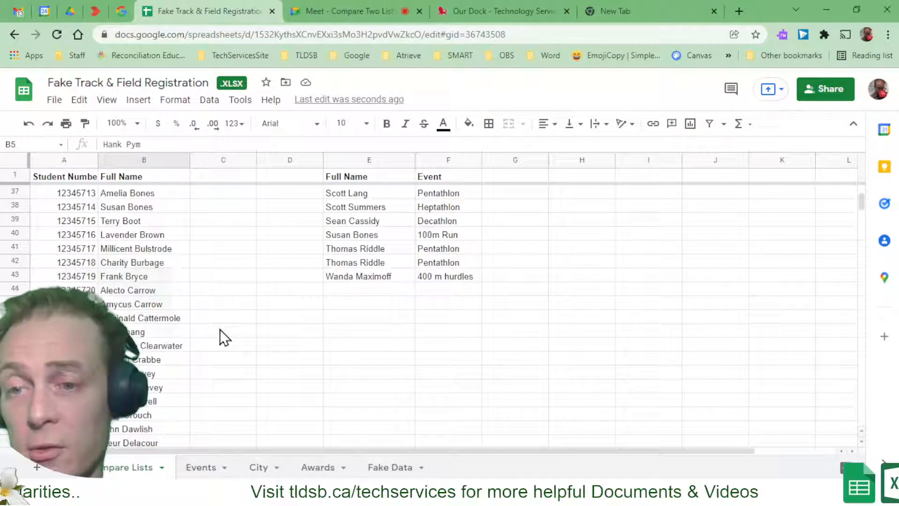
{"action": "scroll", "coordinate": [220, 330], "scroll_direction": "down", "scroll_amount": 17}
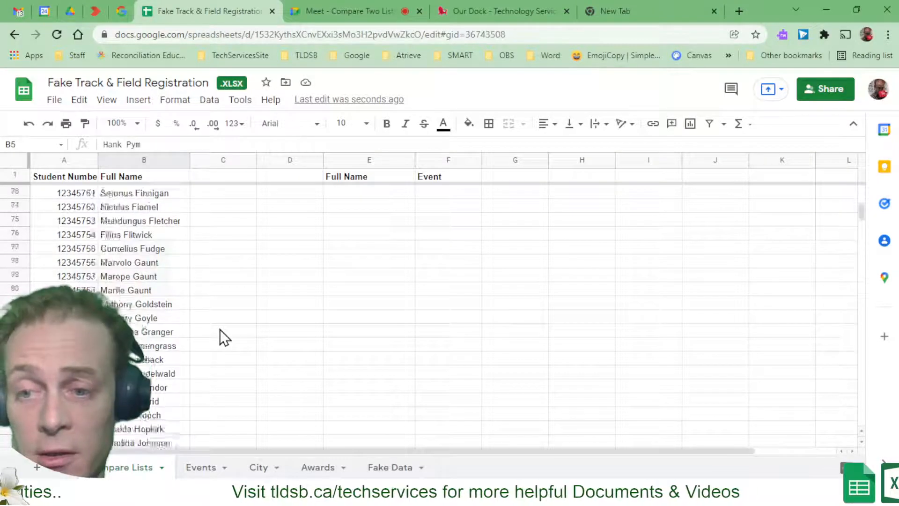
{"action": "scroll", "coordinate": [220, 329], "scroll_direction": "down", "scroll_amount": 20}
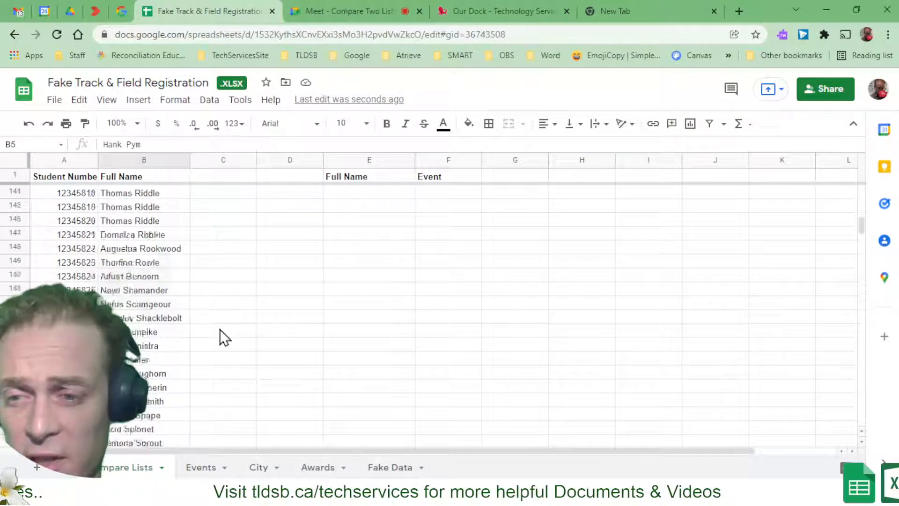
{"action": "scroll", "coordinate": [220, 330], "scroll_direction": "up", "scroll_amount": 3}
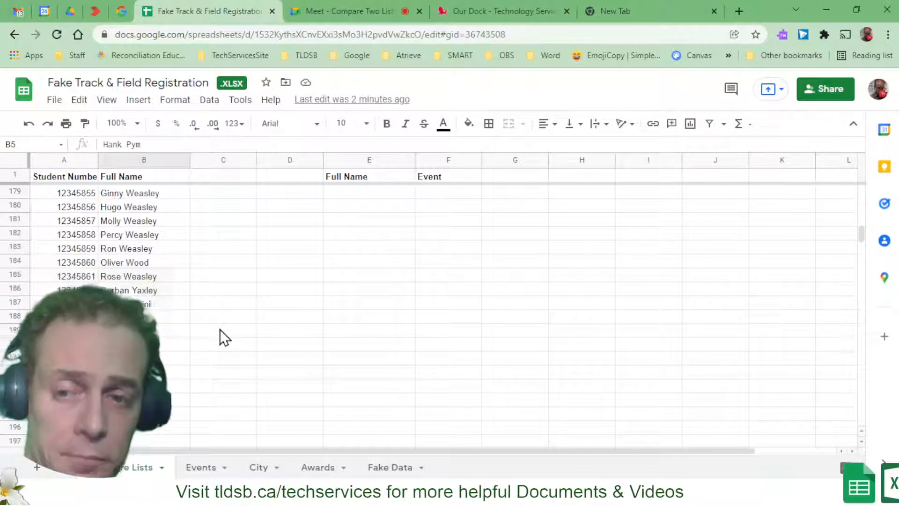
{"action": "scroll", "coordinate": [239, 294], "scroll_direction": "up", "scroll_amount": 20}
{"action": "scroll", "coordinate": [240, 294], "scroll_direction": "up", "scroll_amount": 20}
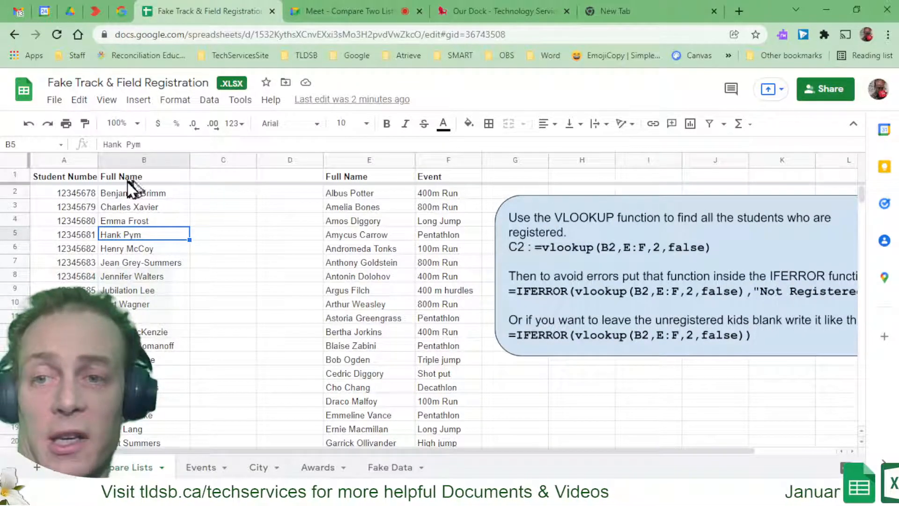
{"action": "left_click", "coordinate": [137, 161]}
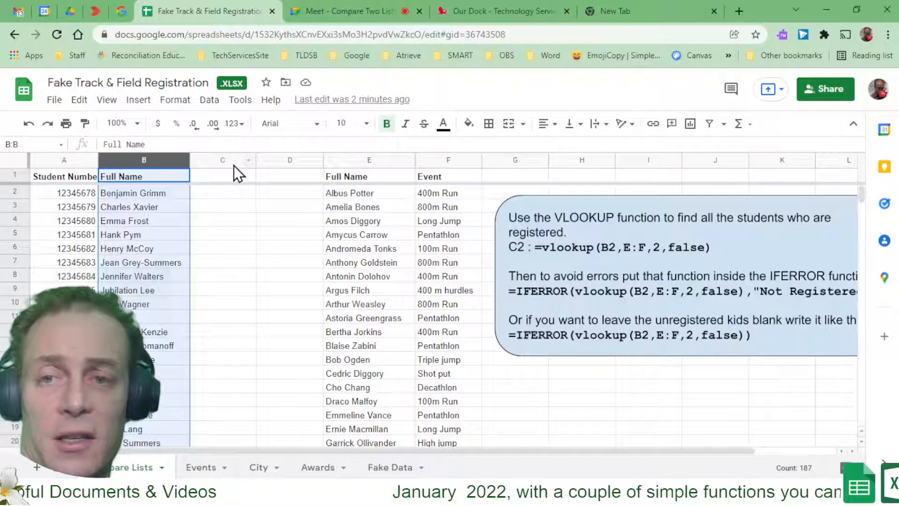
Start a VLOOKUP formula in cell C2 and collapse and hide the function help covering the lists.
{"action": "left_click", "coordinate": [216, 192]}
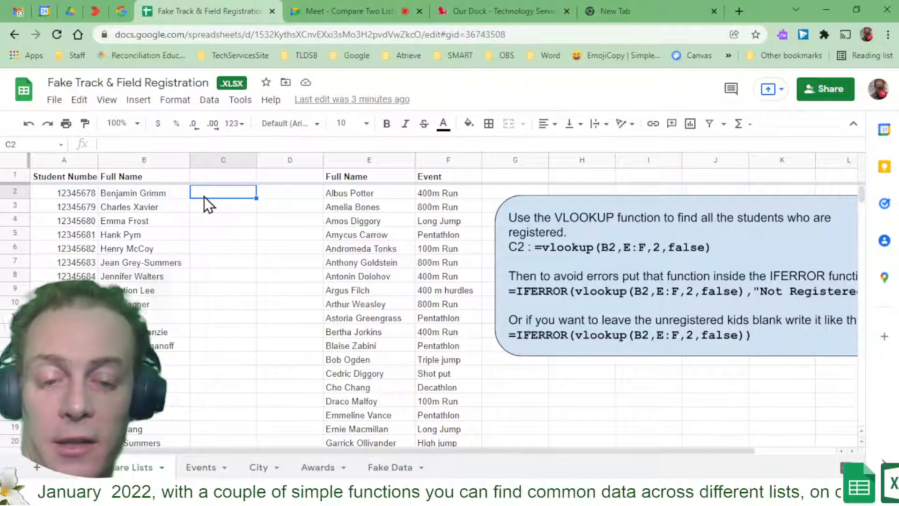
{"action": "type", "text": "="}
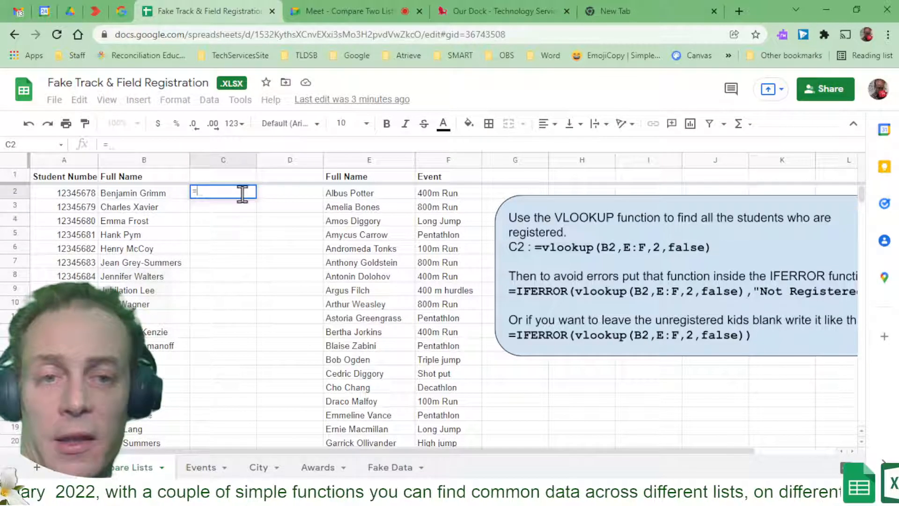
{"action": "type", "text": "vlookup"}
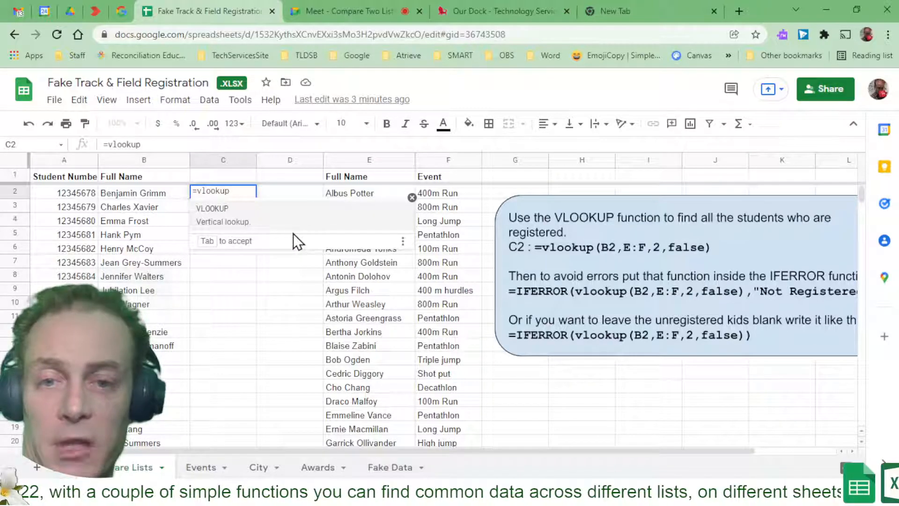
{"action": "left_click", "coordinate": [305, 222]}
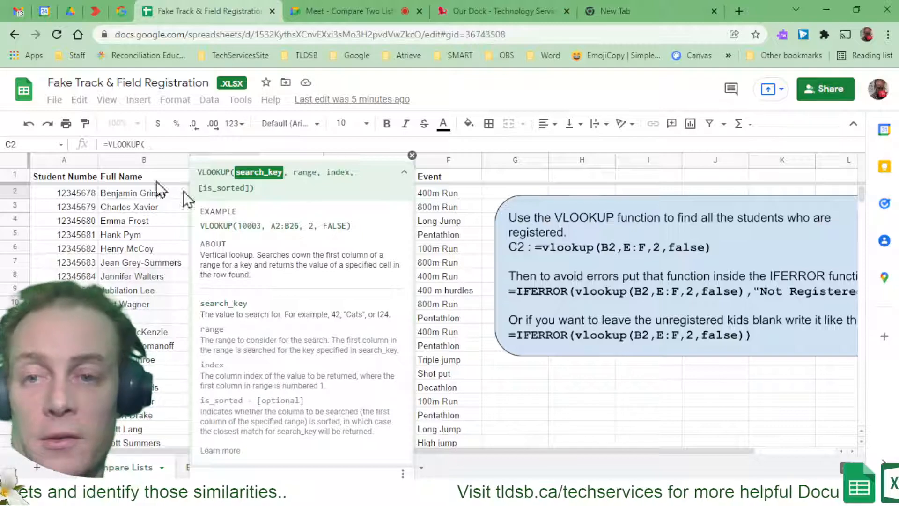
{"action": "left_click", "coordinate": [181, 144]}
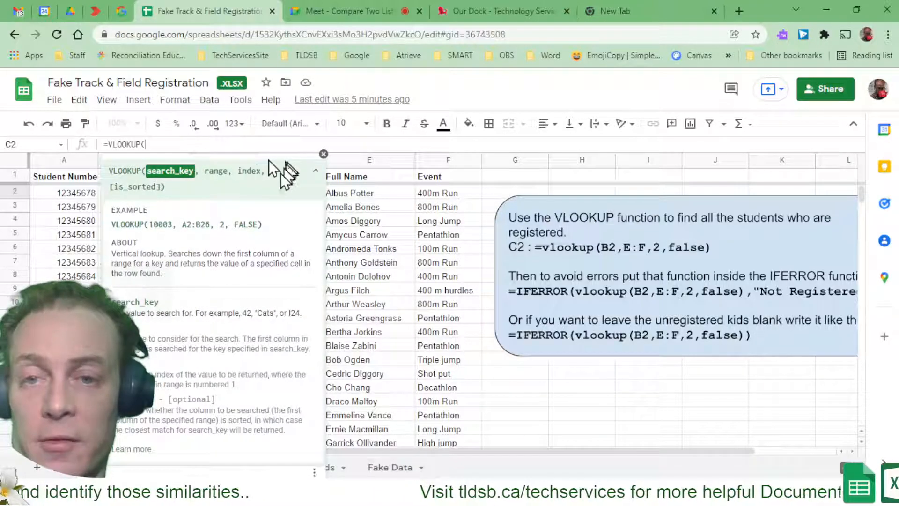
{"action": "left_click", "coordinate": [316, 172]}
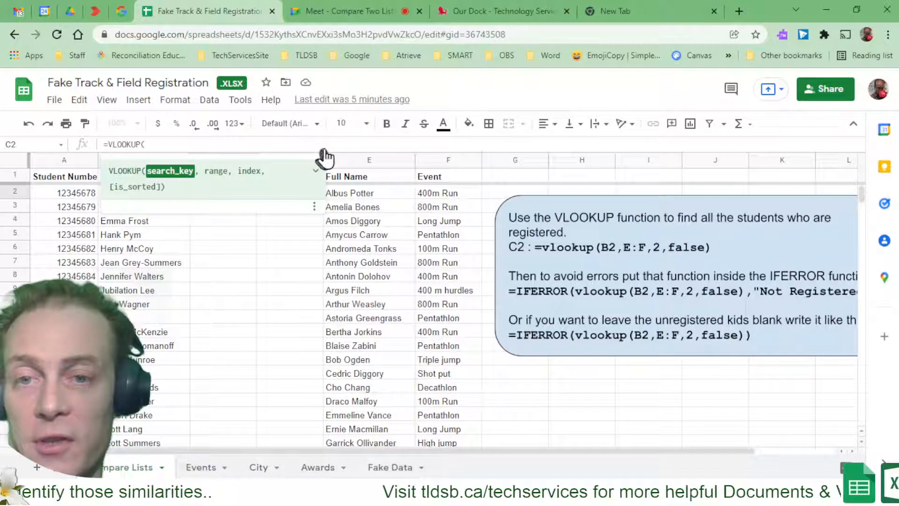
{"action": "left_click", "coordinate": [323, 155]}
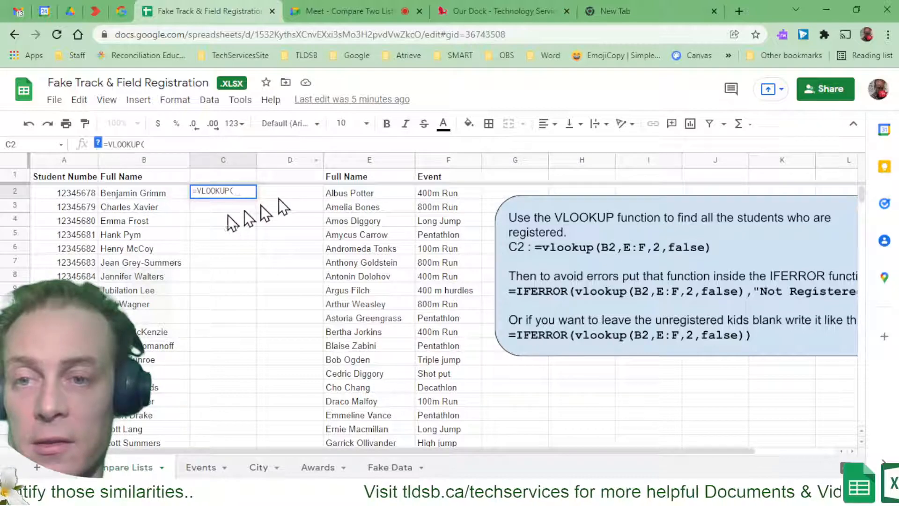
Use cell B2 as the VLOOKUP search key and bring back the function's argument hint.
{"action": "left_click", "coordinate": [159, 193]}
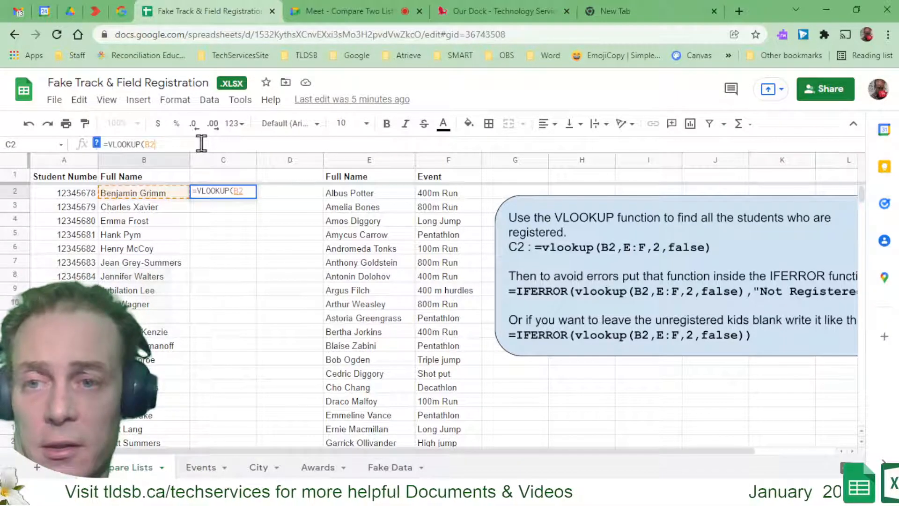
{"action": "left_click", "coordinate": [96, 143]}
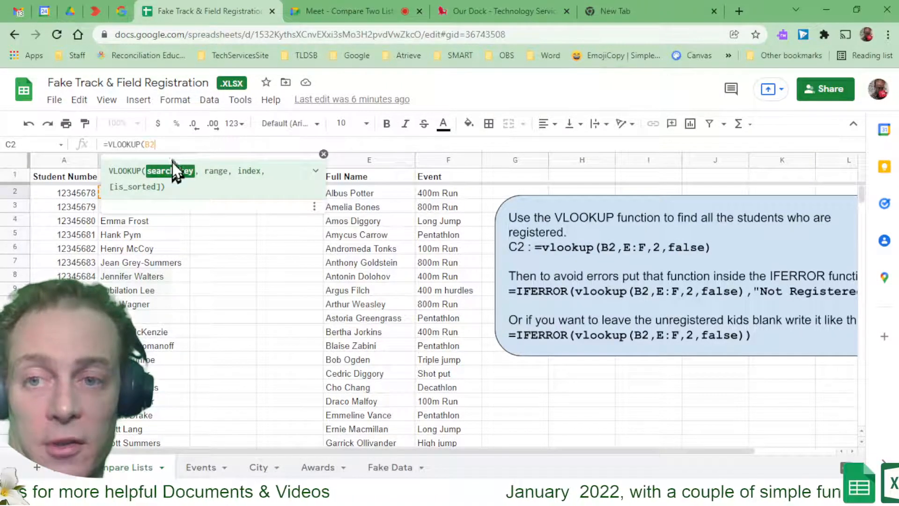
{"action": "type", "text": ","}
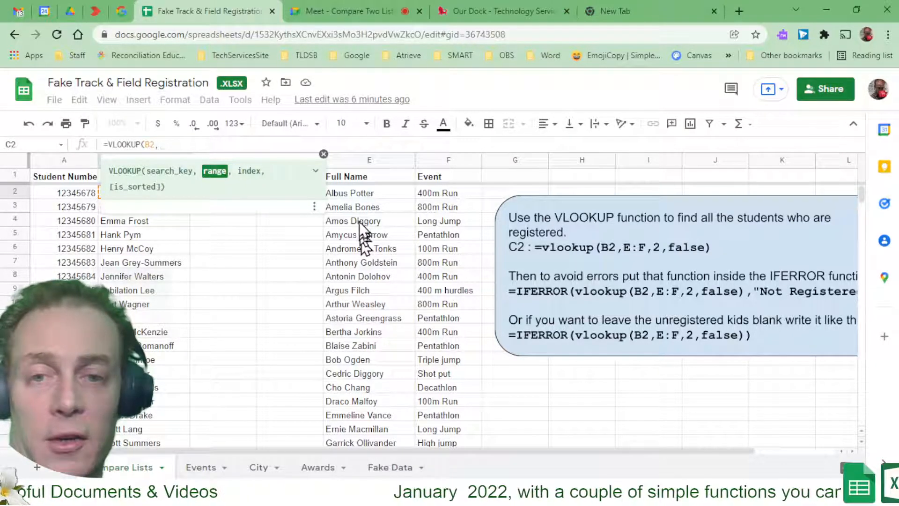
{"action": "left_click", "coordinate": [367, 192]}
{"action": "left_click_drag", "start_coordinate": [367, 191], "coordinate": [446, 341]}
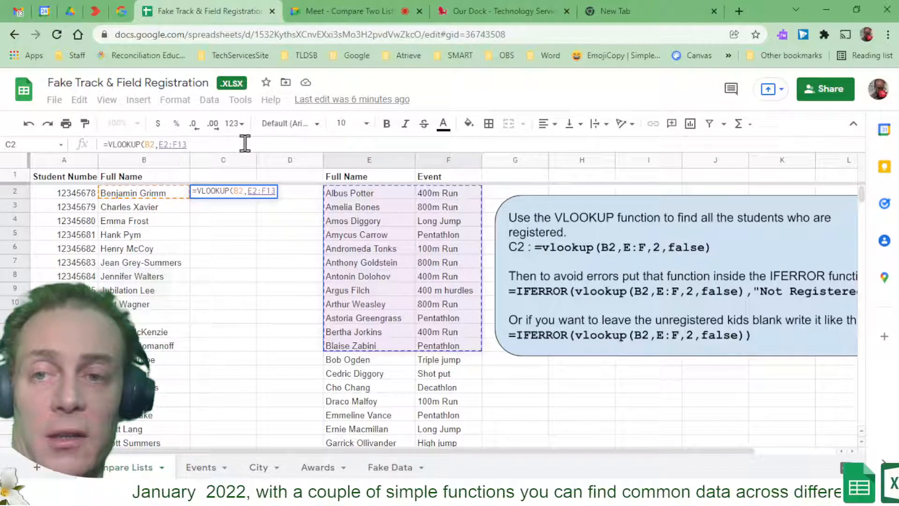
{"action": "key", "text": "BackSpace"}
{"action": "key", "text": "BackSpace"}
{"action": "key", "text": "BackSpace"}
{"action": "key", "text": "BackSpace"}
{"action": "key", "text": "BackSpace"}
{"action": "key", "text": "BackSpace"}
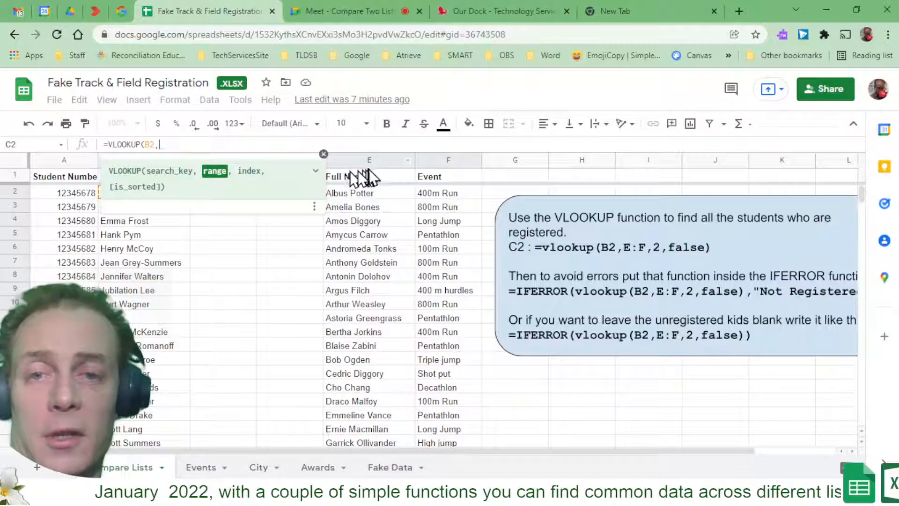
Complete the C2 formula as =VLOOKUP(B2,E:F,2,false), using the whole columns E and F as the range.
{"action": "left_click_drag", "start_coordinate": [374, 167], "coordinate": [426, 174]}
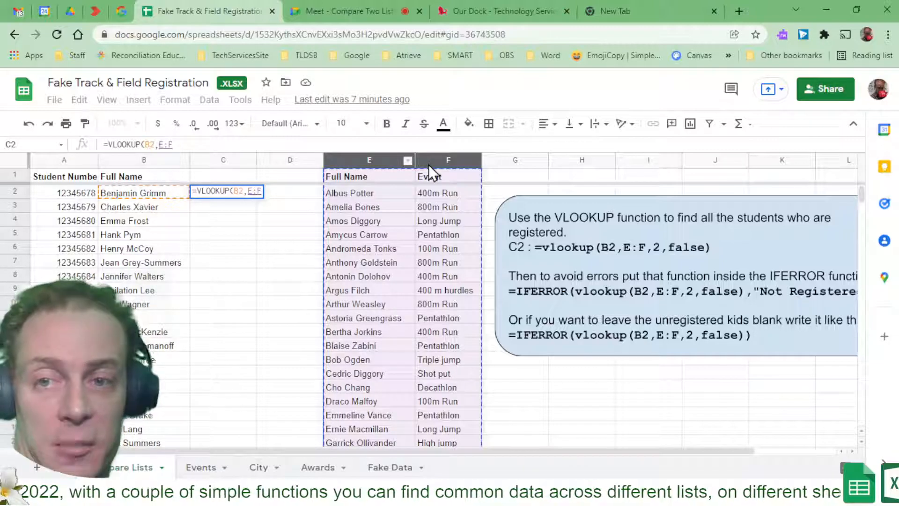
{"action": "type", "text": ","}
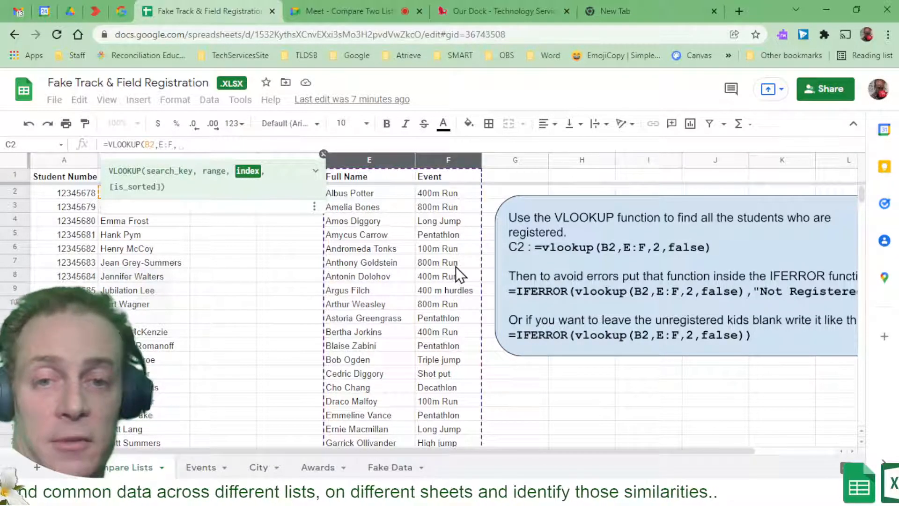
{"action": "type", "text": "2"}
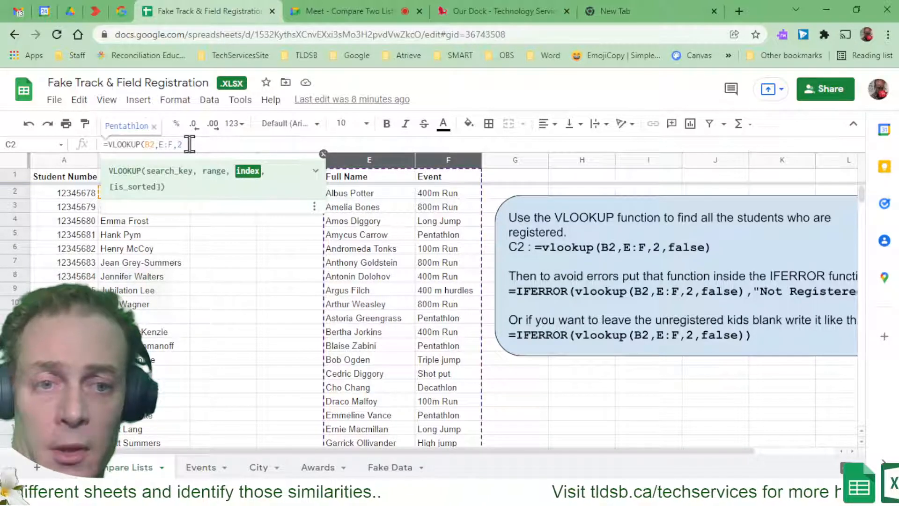
{"action": "type", "text": ","}
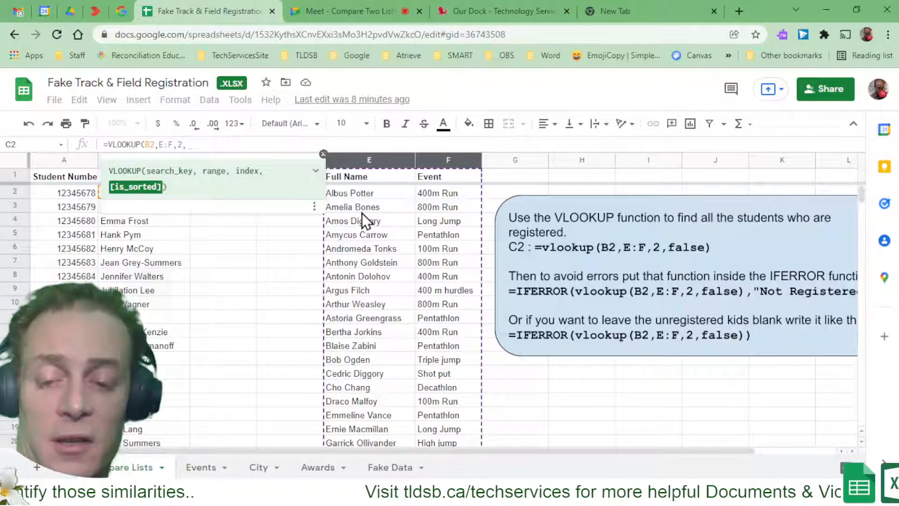
{"action": "type", "text": "false"}
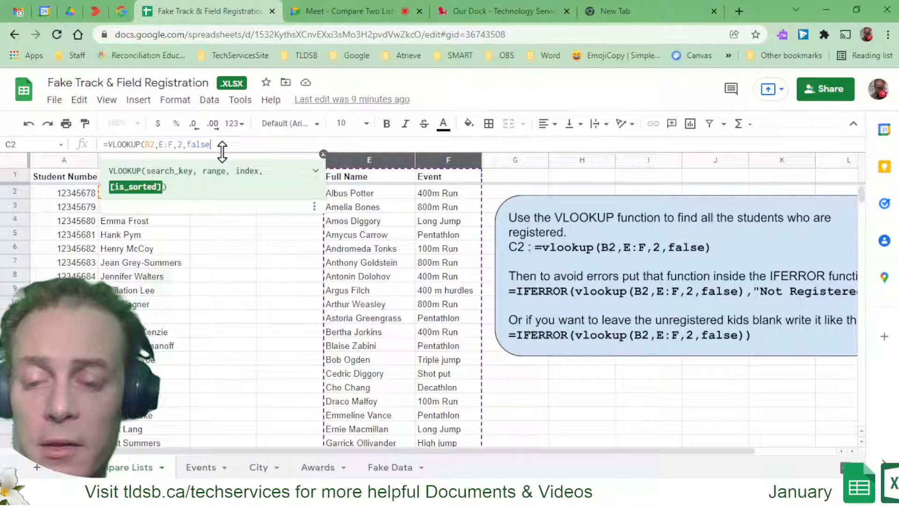
{"action": "type", "text": ")"}
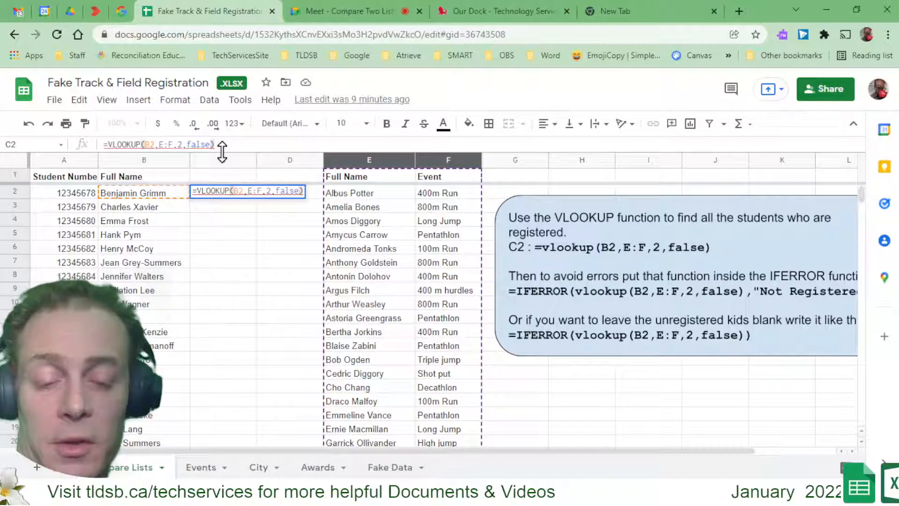
{"action": "key", "text": "Return"}
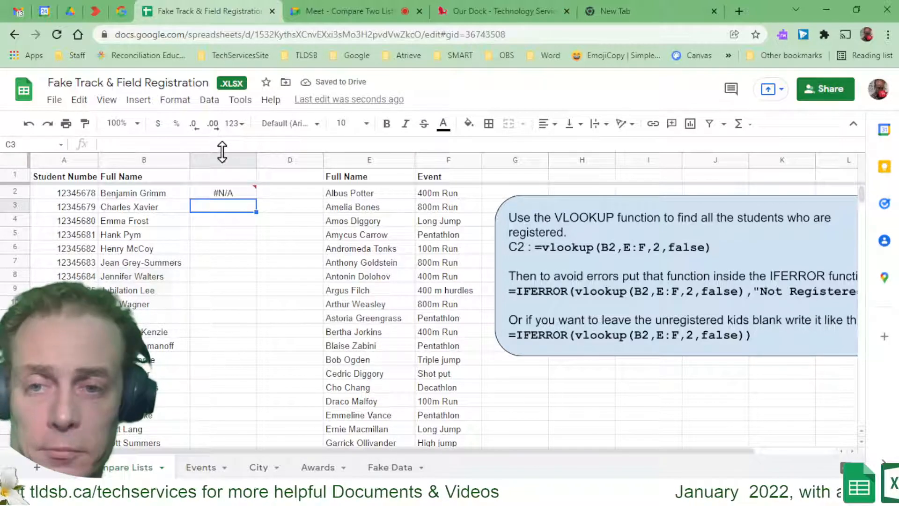
Fill the VLOOKUP formula from cell C2 down through C14.
{"action": "mouse_move", "coordinate": [225, 196]}
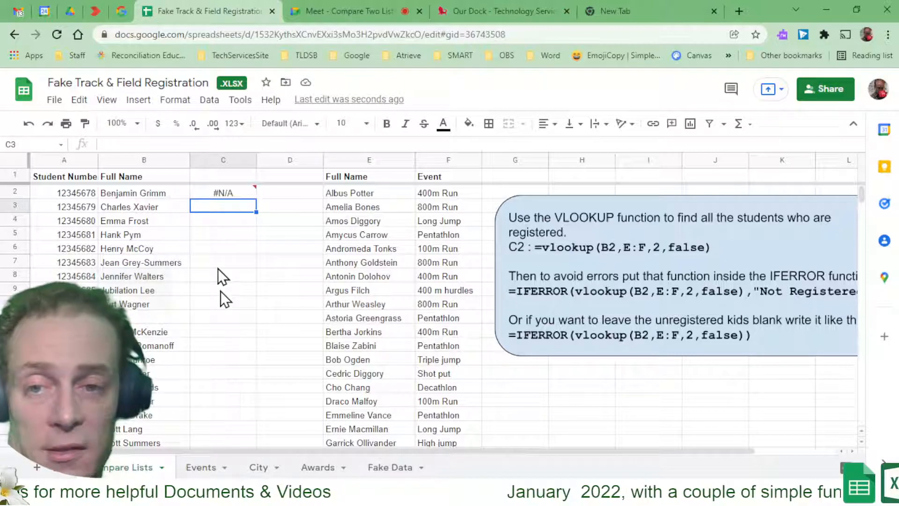
{"action": "left_click", "coordinate": [238, 192]}
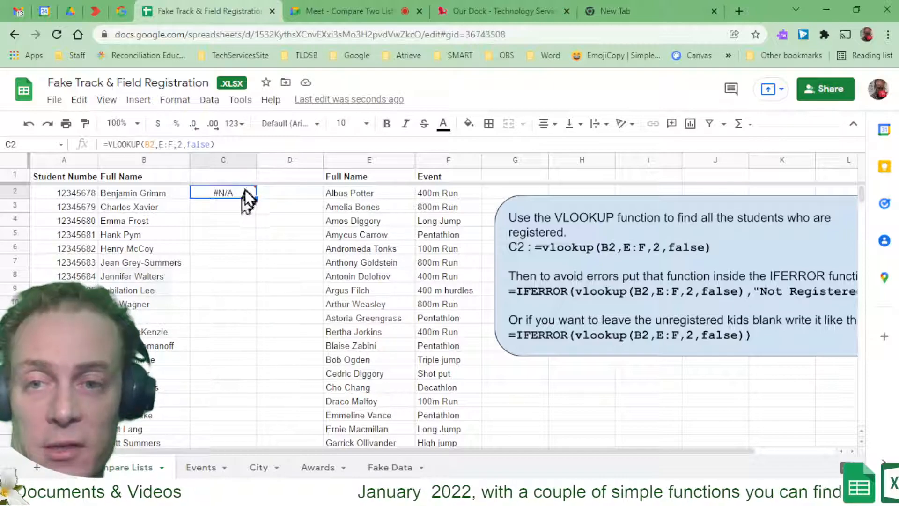
{"action": "mouse_move", "coordinate": [236, 198]}
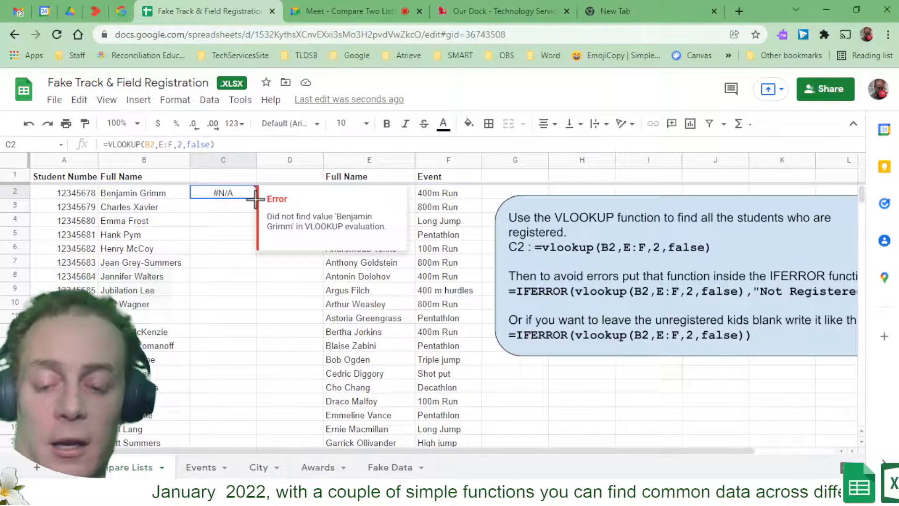
{"action": "left_click_drag", "start_coordinate": [255, 197], "coordinate": [251, 366]}
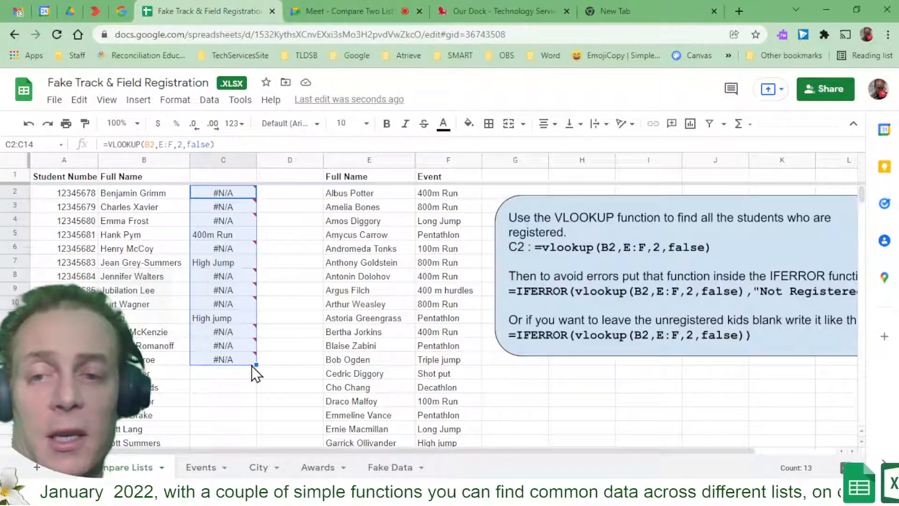
Examine the lookup results and error notes in column C, including how the search key changes by row and the formula in C7.
{"action": "left_click", "coordinate": [236, 205]}
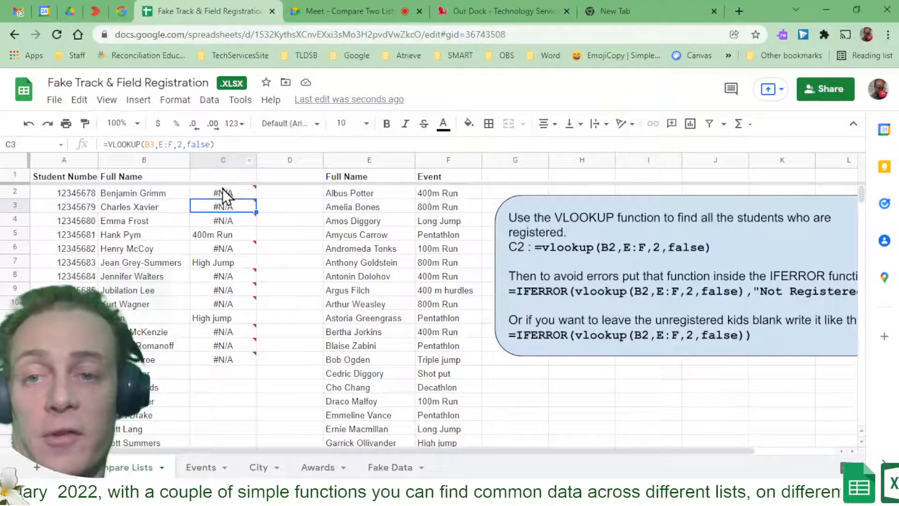
{"action": "mouse_move", "coordinate": [223, 188]}
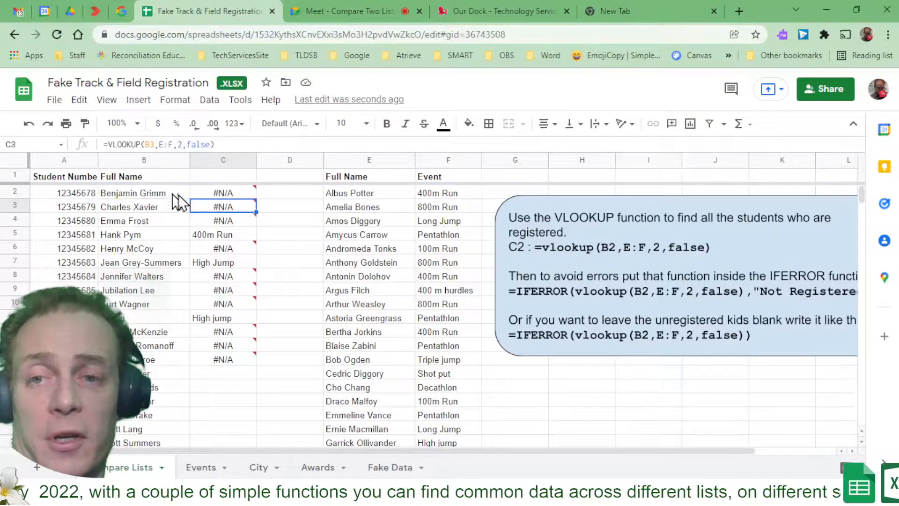
{"action": "mouse_move", "coordinate": [212, 327]}
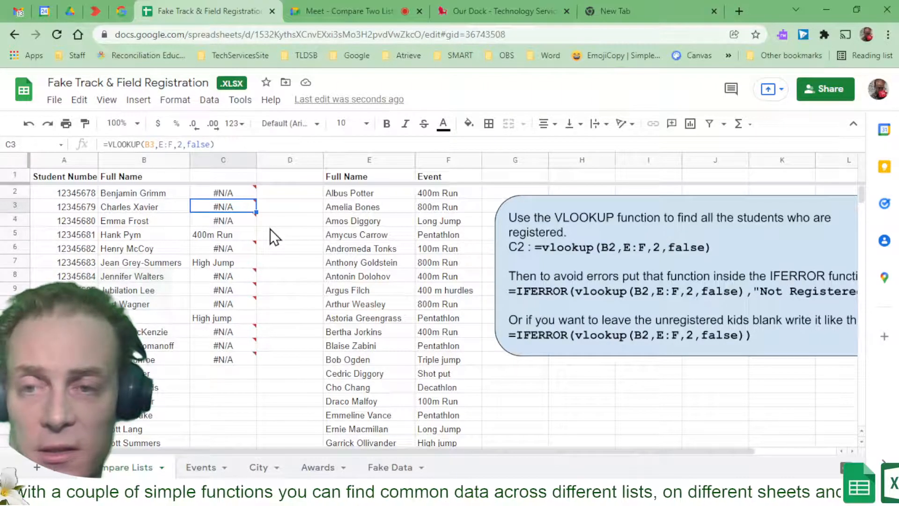
{"action": "key", "text": "Down"}
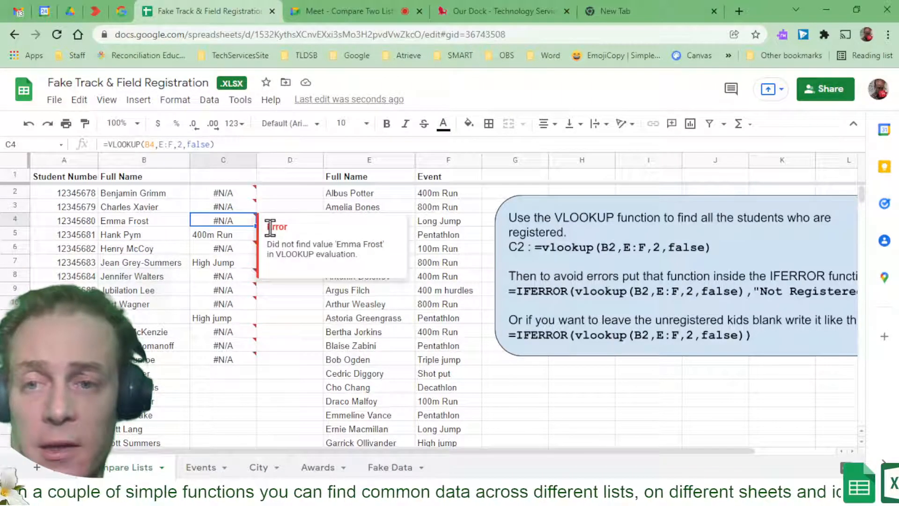
{"action": "key", "text": "Down"}
{"action": "key", "text": "Down"}
{"action": "key", "text": "Down"}
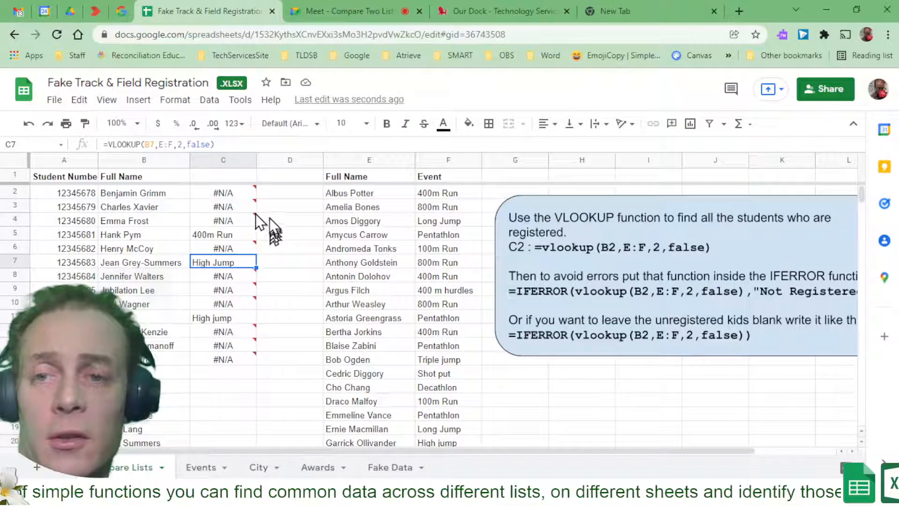
{"action": "left_click", "coordinate": [231, 144]}
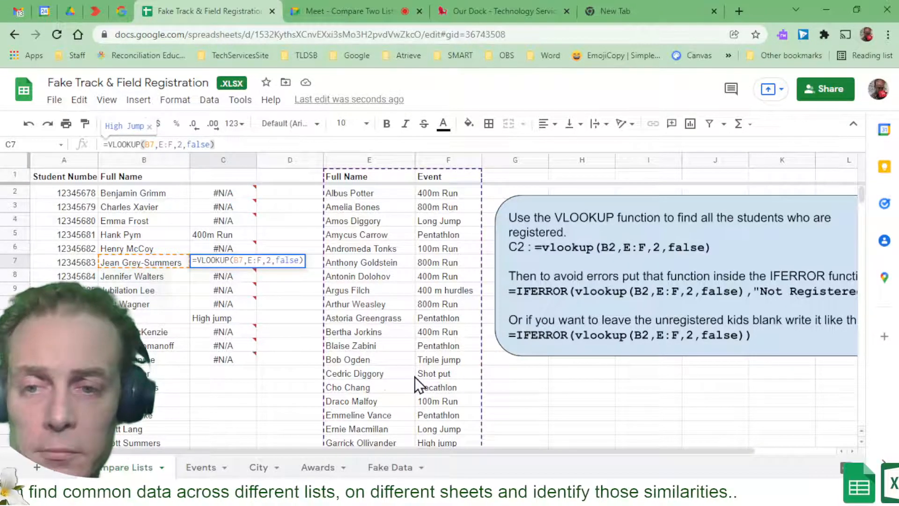
{"action": "mouse_move", "coordinate": [237, 344]}
{"action": "left_click", "coordinate": [243, 370]}
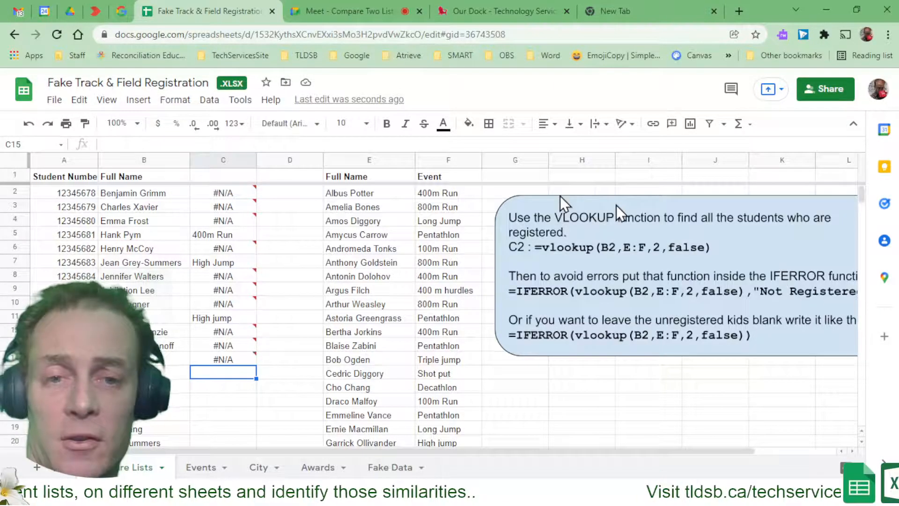
Move the blue instruction box so its full text is visible, and clear the copied formulas from C3:C14.
{"action": "left_click_drag", "start_coordinate": [777, 246], "coordinate": [731, 258]}
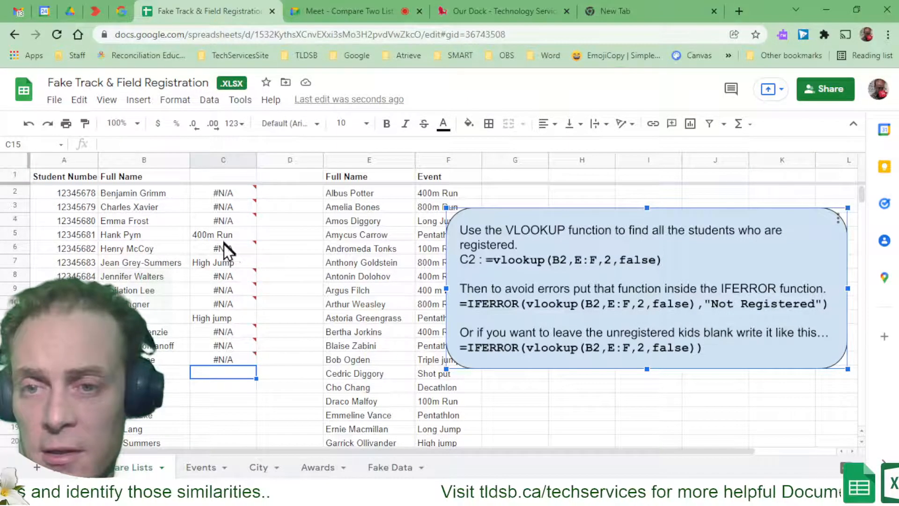
{"action": "left_click_drag", "start_coordinate": [232, 207], "coordinate": [237, 370]}
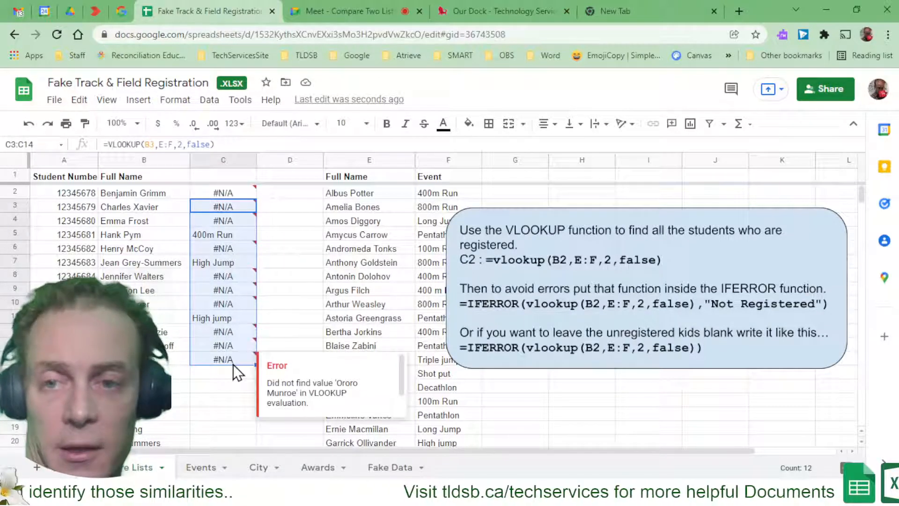
{"action": "key", "text": "Delete"}
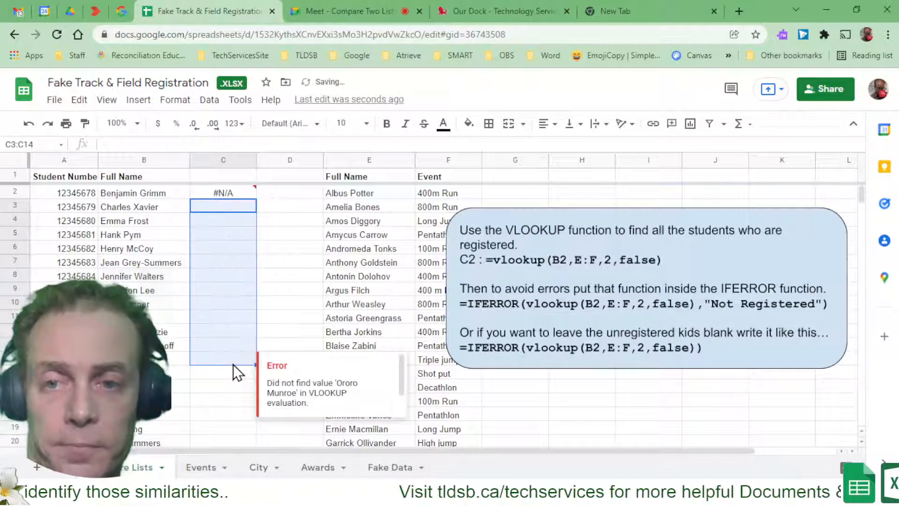
Insert iferror( before VLOOKUP in the C2 formula.
{"action": "left_click", "coordinate": [231, 192]}
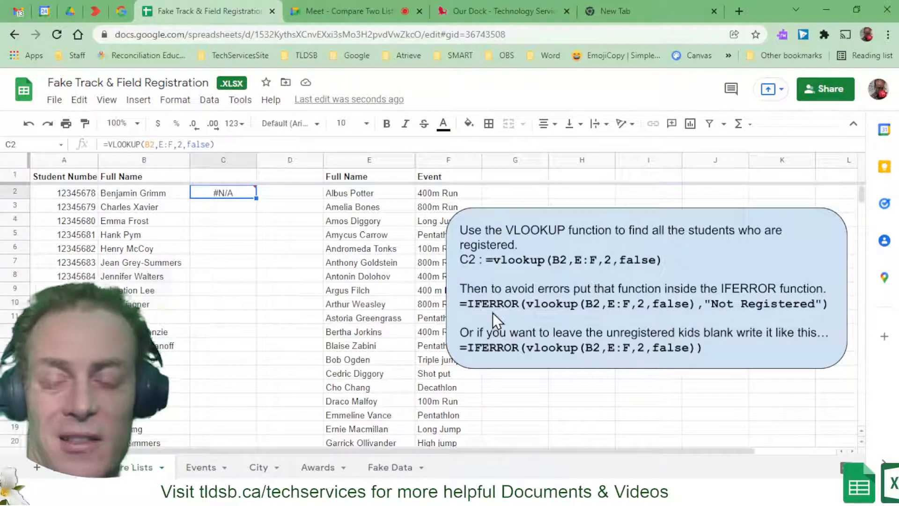
{"action": "left_click", "coordinate": [274, 145]}
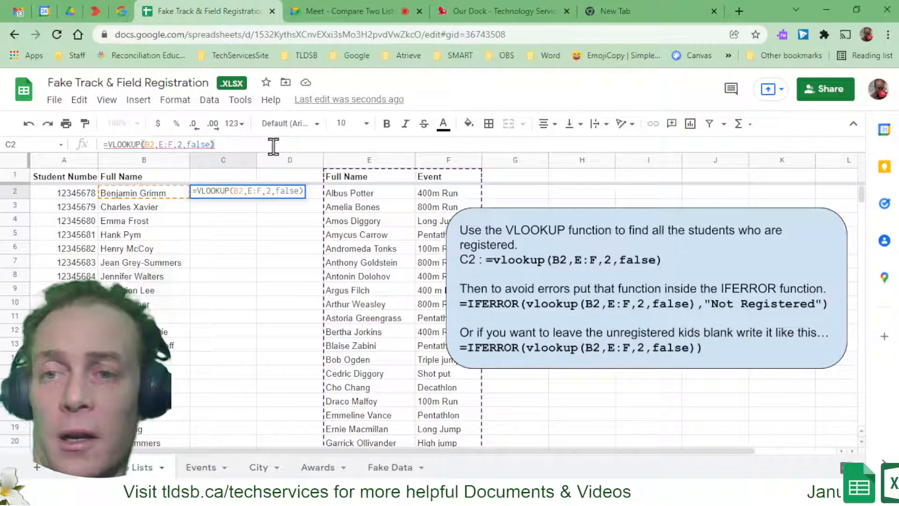
{"action": "key", "text": "Left"}
{"action": "key", "text": "Left"}
{"action": "key", "text": "Left"}
{"action": "key", "text": "Left"}
{"action": "key", "text": "Left"}
{"action": "key", "text": "Left"}
{"action": "key", "text": "Left"}
{"action": "key", "text": "Left"}
{"action": "key", "text": "Left"}
{"action": "key", "text": "Left"}
{"action": "key", "text": "Left"}
{"action": "key", "text": "Left"}
{"action": "key", "text": "Left"}
{"action": "key", "text": "Left"}
{"action": "key", "text": "Left"}
{"action": "key", "text": "Left"}
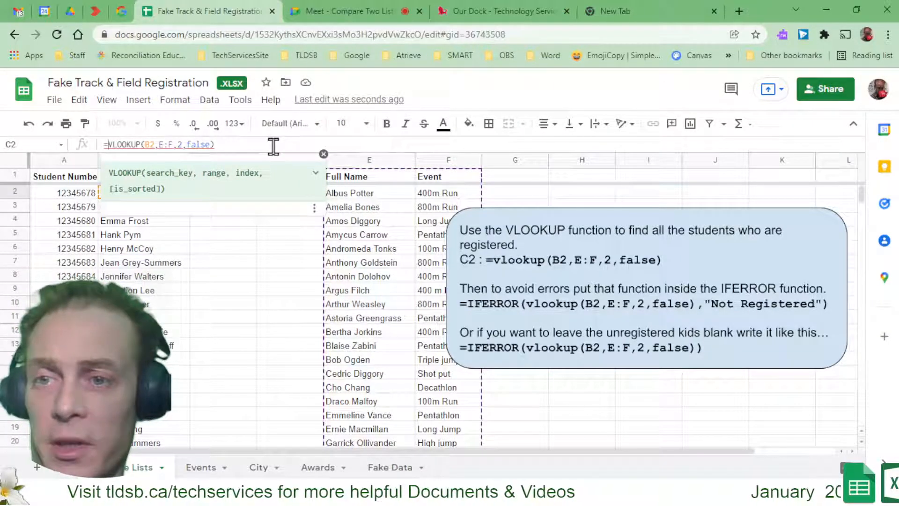
{"action": "key", "text": "Left"}
{"action": "key", "text": "Left"}
{"action": "key", "text": "Left"}
{"action": "key", "text": "Left"}
{"action": "key", "text": "Left"}
{"action": "key", "text": "Left"}
{"action": "key", "text": "Left"}
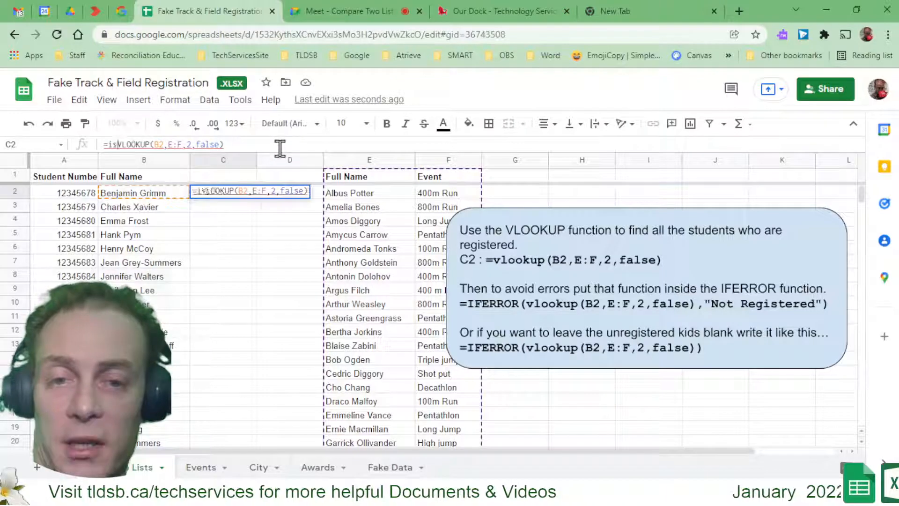
{"action": "type", "text": "if"}
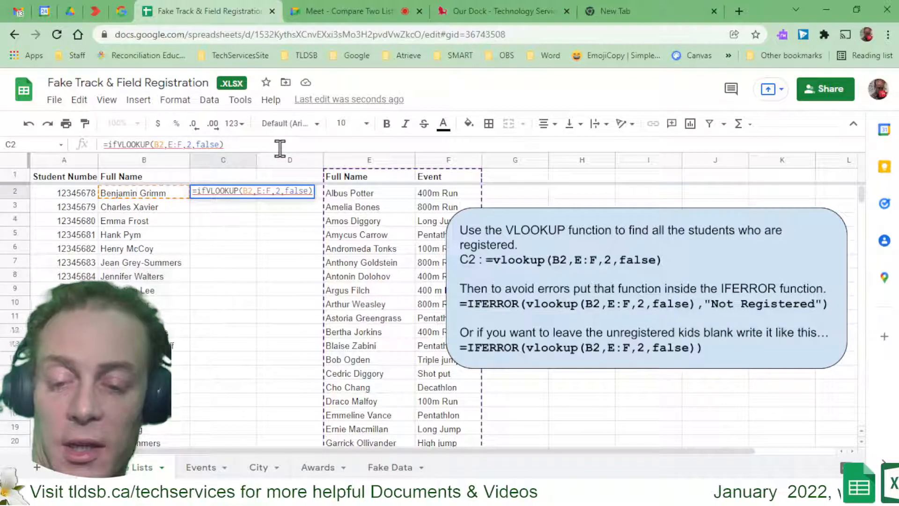
{"action": "type", "text": "error"}
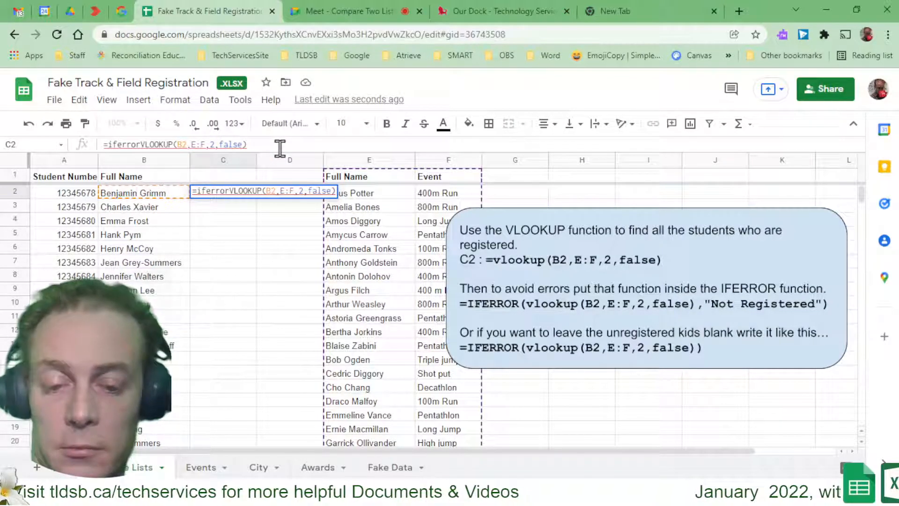
{"action": "type", "text": "("}
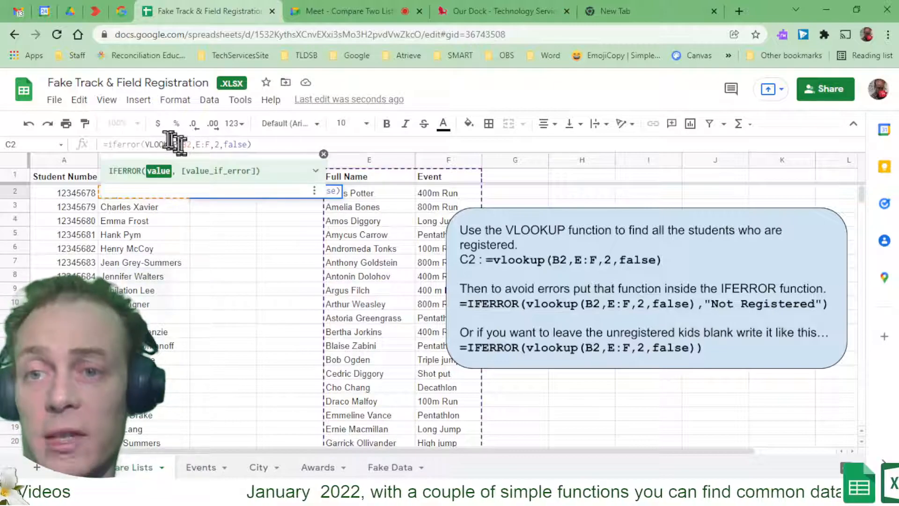
Complete the C2 formula with an empty error value as =iferror(VLOOKUP(B2,E:F,2,false),).
{"action": "left_click", "coordinate": [264, 145]}
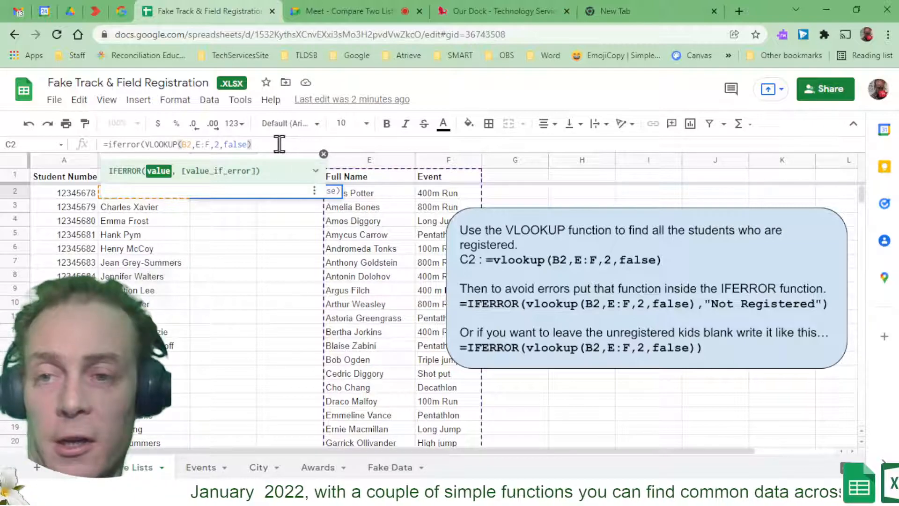
{"action": "type", "text": ","}
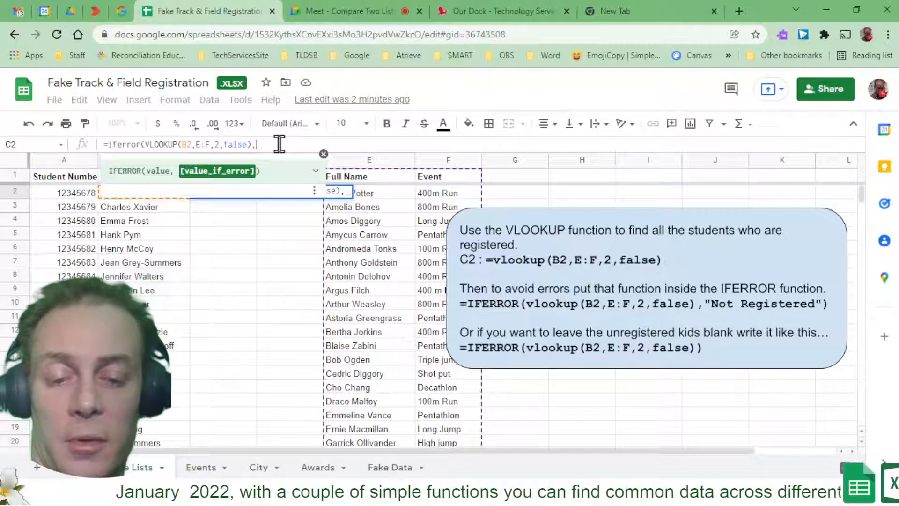
{"action": "type", "text": ")"}
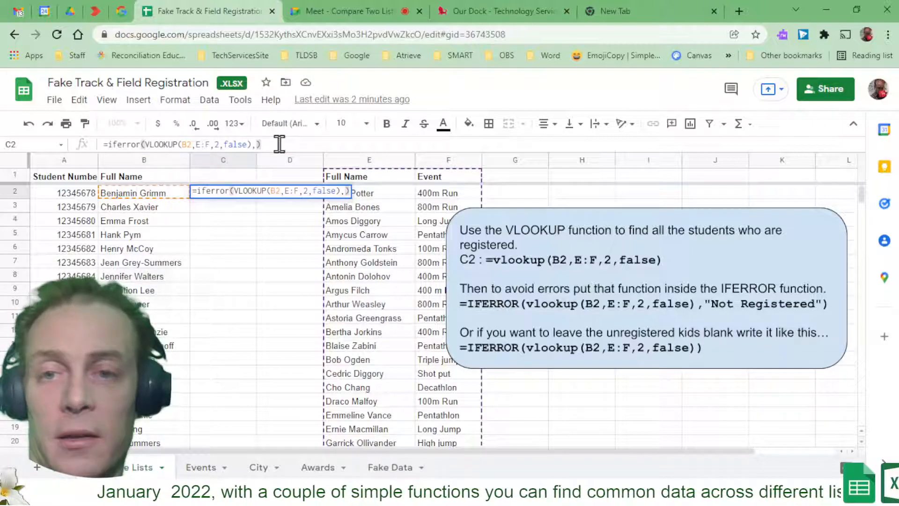
{"action": "key", "text": "Return"}
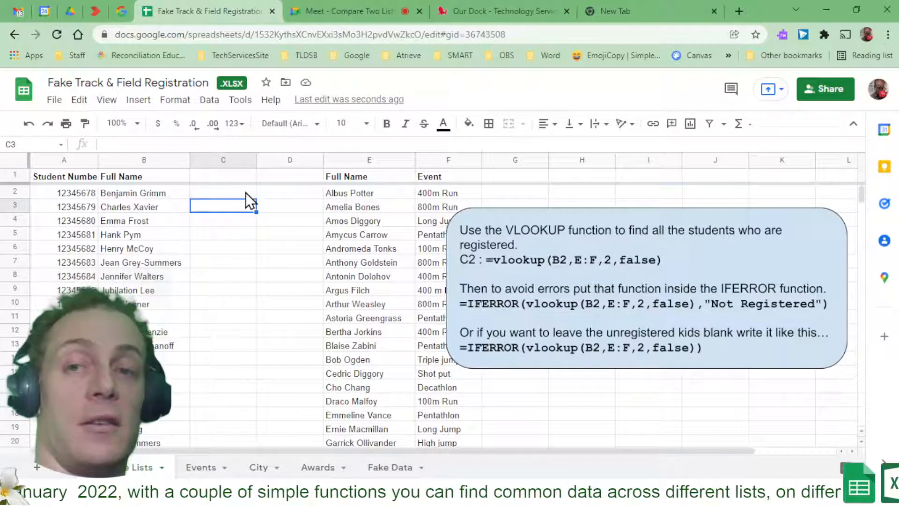
Fill the IFERROR formula from cell C2 down through C17.
{"action": "left_click", "coordinate": [245, 192]}
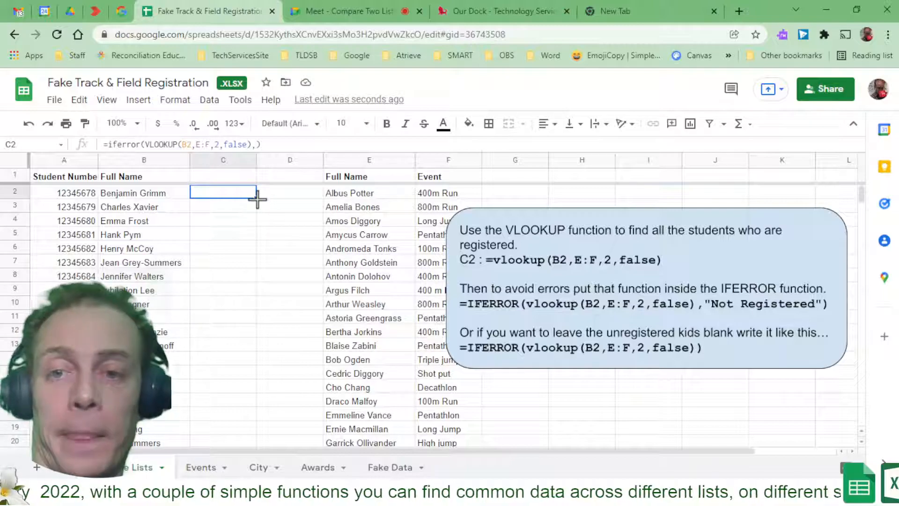
{"action": "left_click_drag", "start_coordinate": [257, 198], "coordinate": [245, 397]}
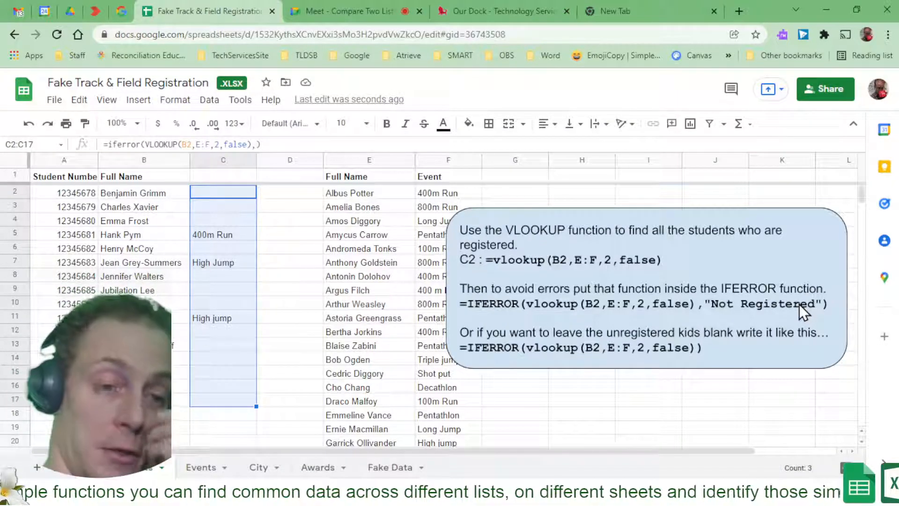
{"action": "left_click", "coordinate": [699, 306]}
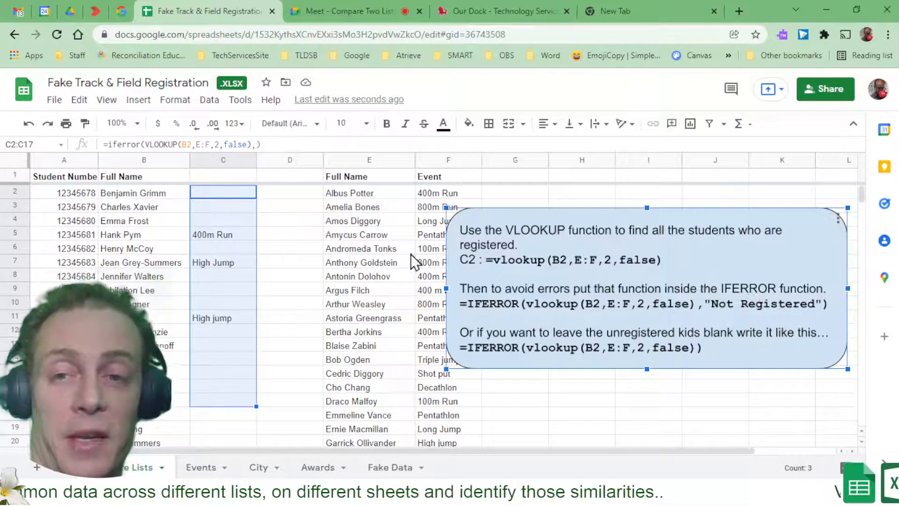
Add "Not Regitered" as the value_if_error text in the IFERROR formula in cell C2.
{"action": "left_click", "coordinate": [240, 194]}
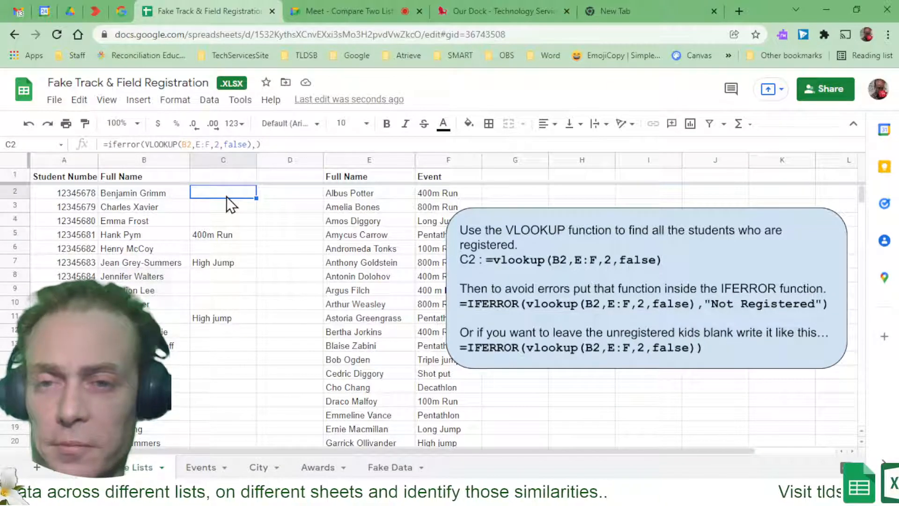
{"action": "left_click", "coordinate": [256, 145]}
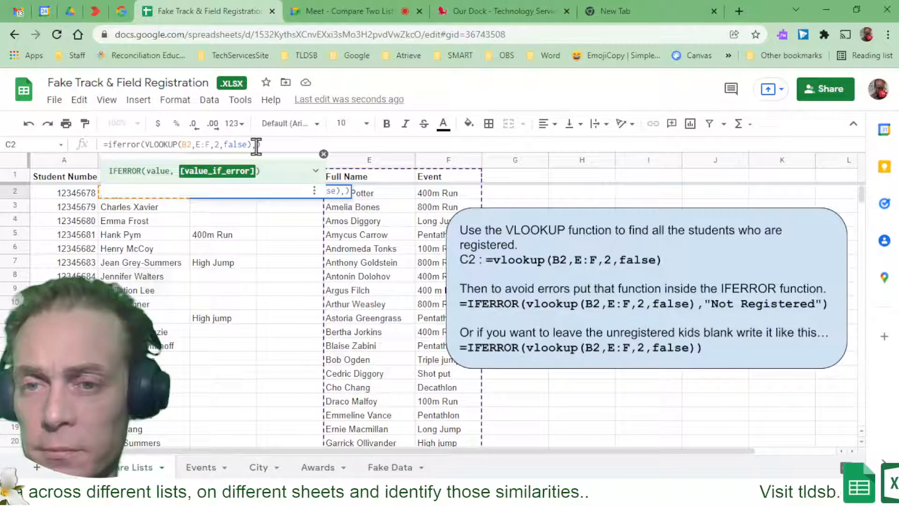
{"action": "type", "text": "\""}
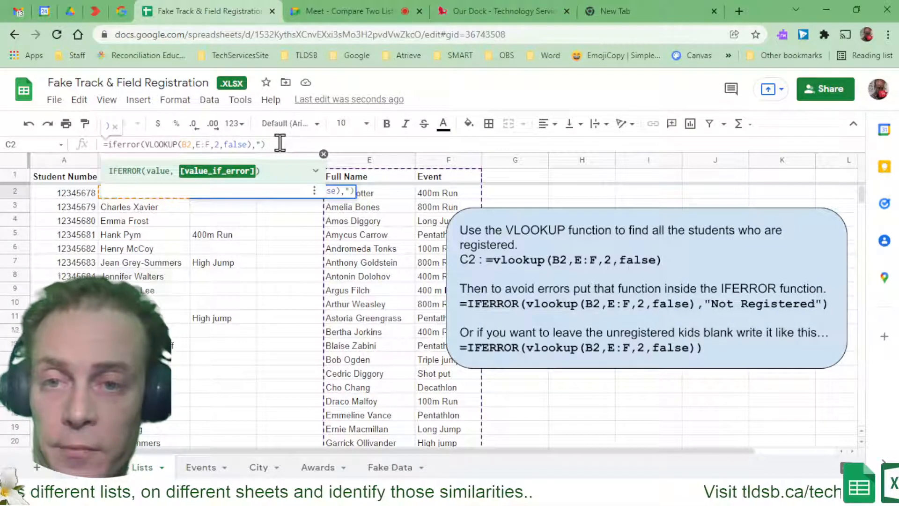
{"action": "type", "text": "Not "}
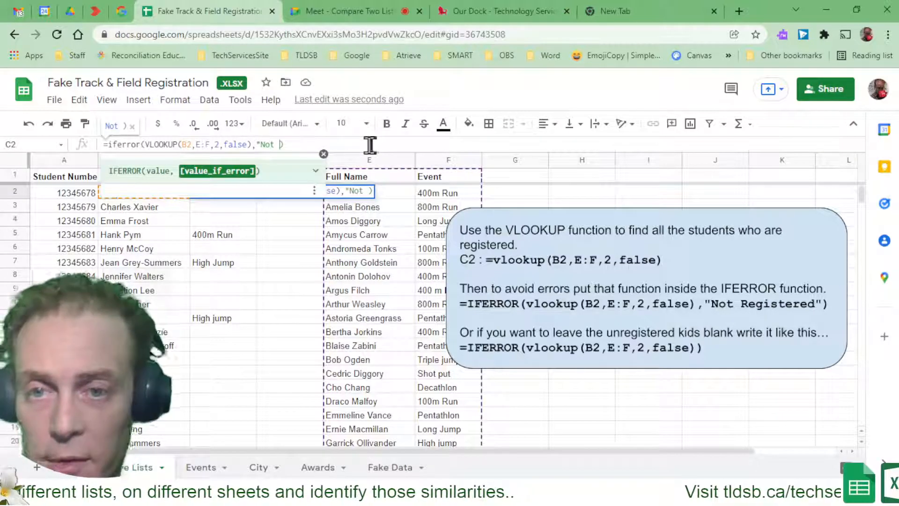
{"action": "type", "text": "Regiter"}
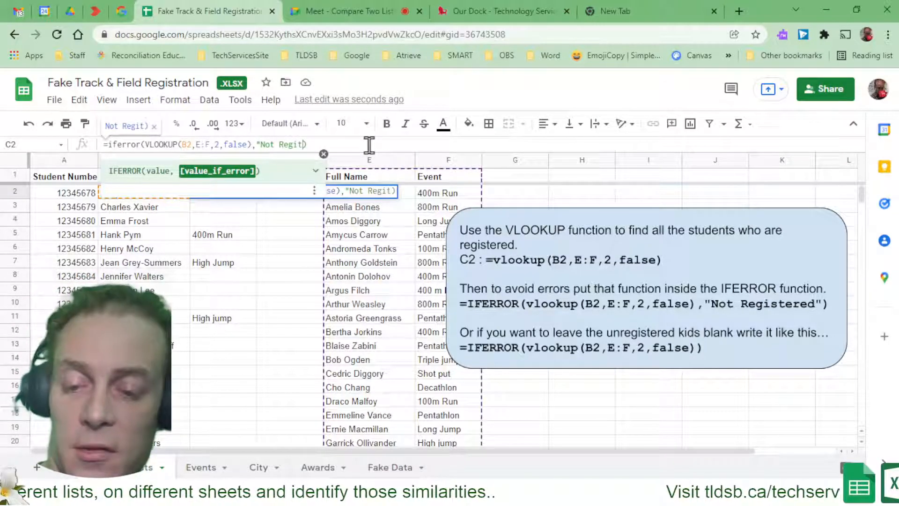
{"action": "type", "text": "ed\""}
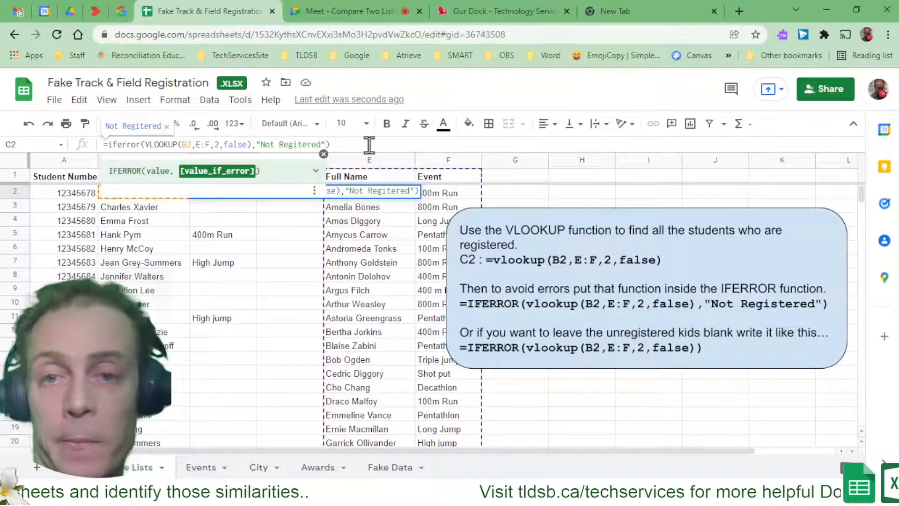
{"action": "left_click", "coordinate": [349, 142]}
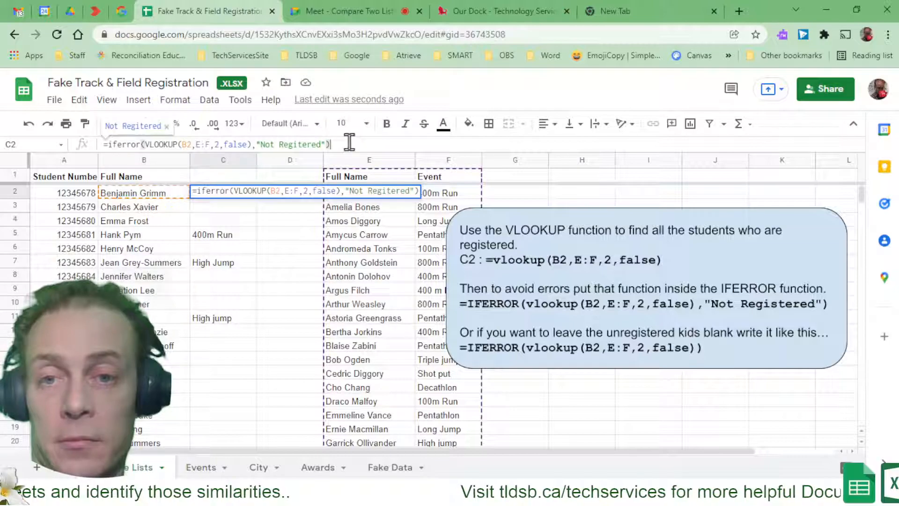
{"action": "key", "text": "Return"}
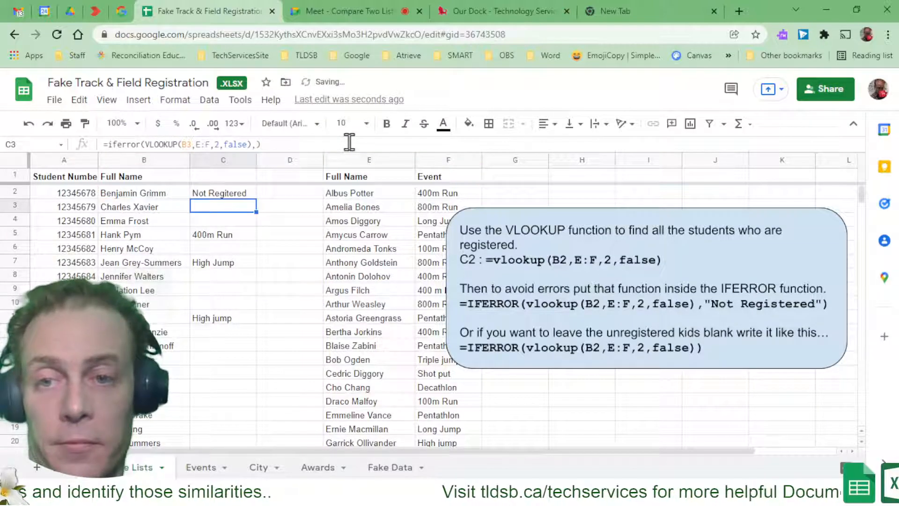
Correct the error text's spelling to "Not Registered" in the C2 formula.
{"action": "left_click", "coordinate": [248, 195]}
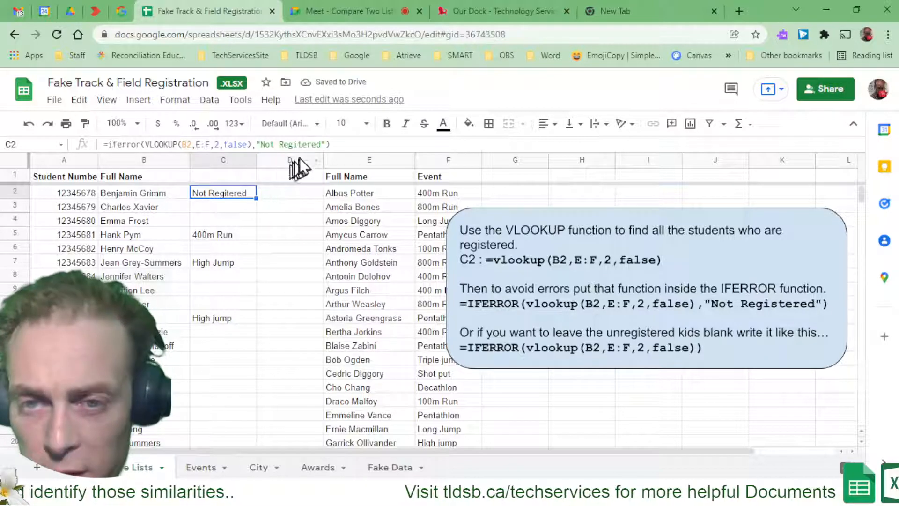
{"action": "left_click", "coordinate": [294, 145]}
{"action": "type", "text": "s"}
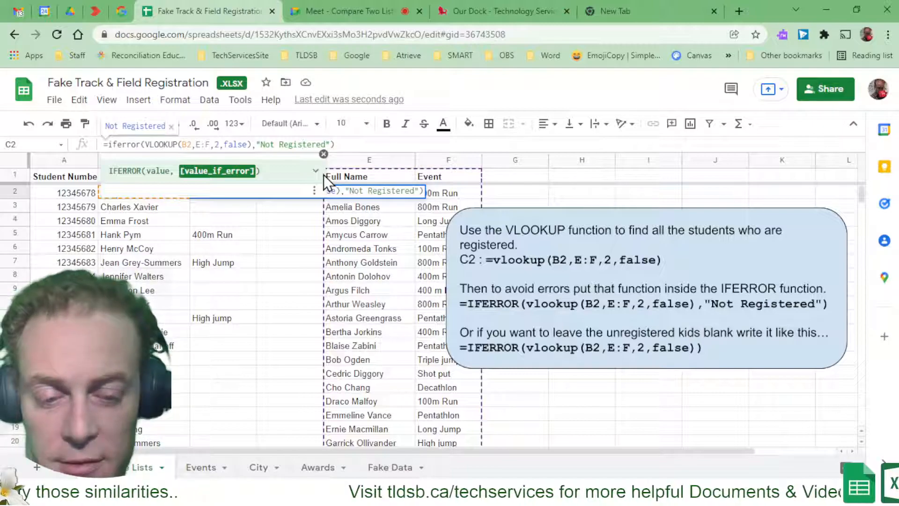
{"action": "key", "text": "Return"}
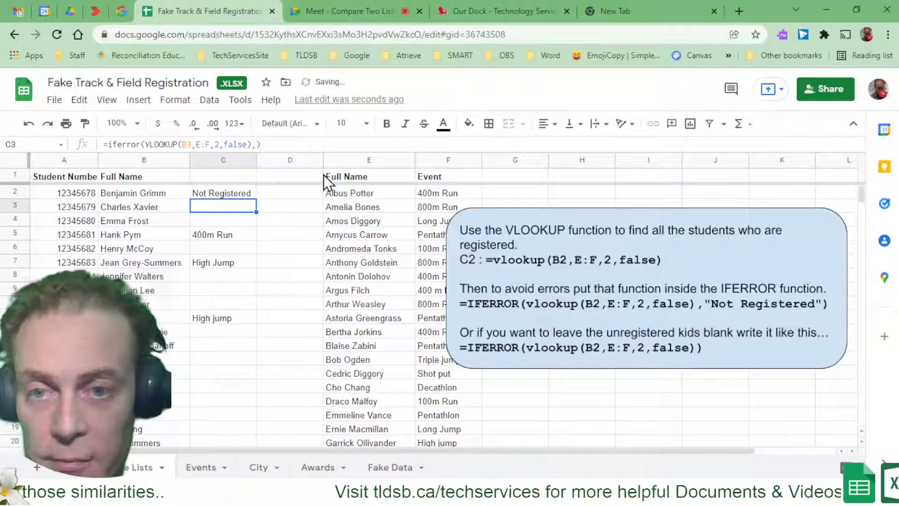
Fill the updated IFERROR formula from C2 down through C187 and review the column back up to row 2.
{"action": "left_click", "coordinate": [234, 195]}
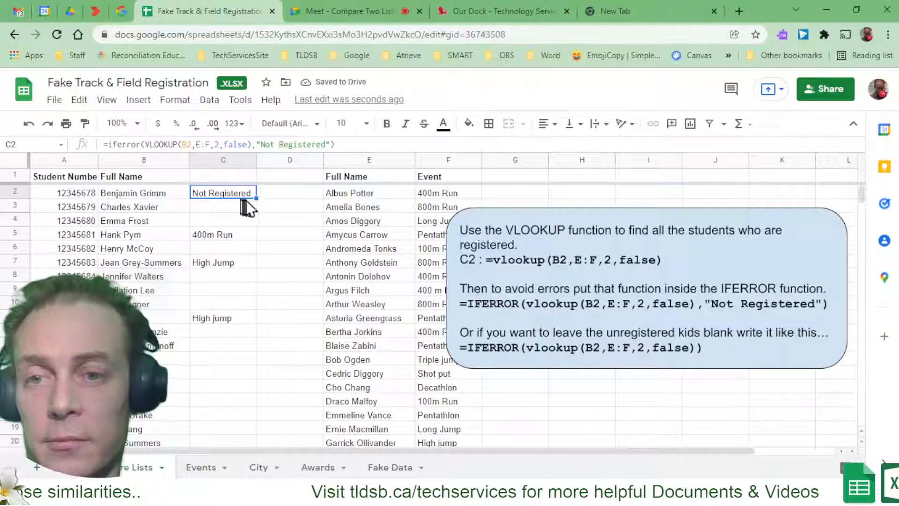
{"action": "left_click_drag", "start_coordinate": [255, 199], "coordinate": [208, 308]}
{"action": "scroll", "coordinate": [208, 308], "scroll_direction": "up", "scroll_amount": 5}
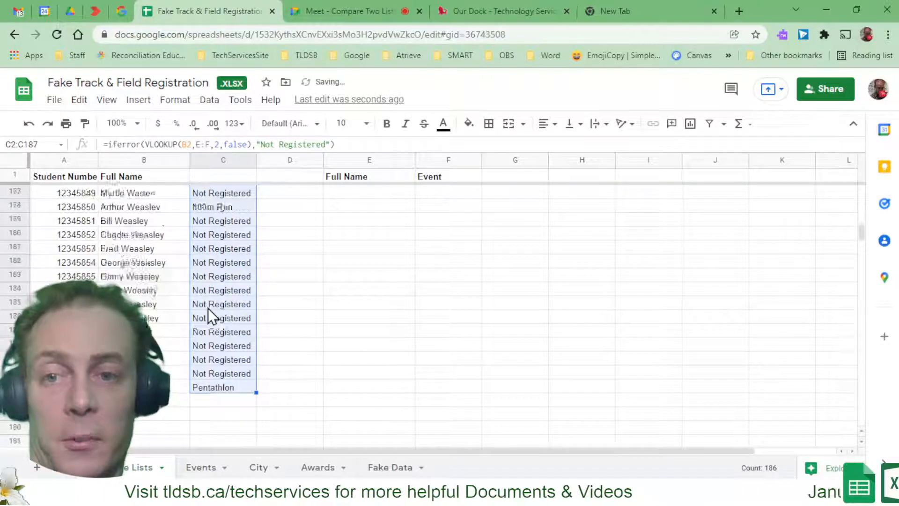
{"action": "scroll", "coordinate": [208, 308], "scroll_direction": "up", "scroll_amount": 6}
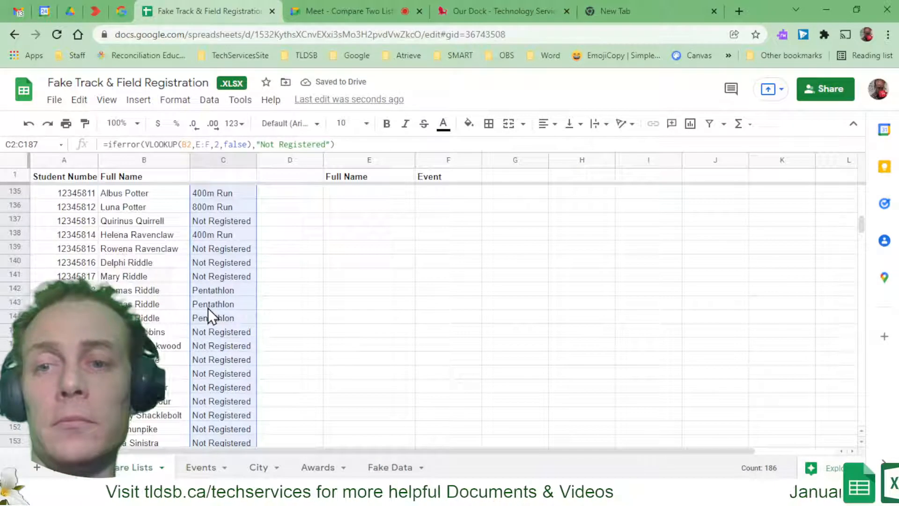
{"action": "scroll", "coordinate": [208, 308], "scroll_direction": "up", "scroll_amount": 20}
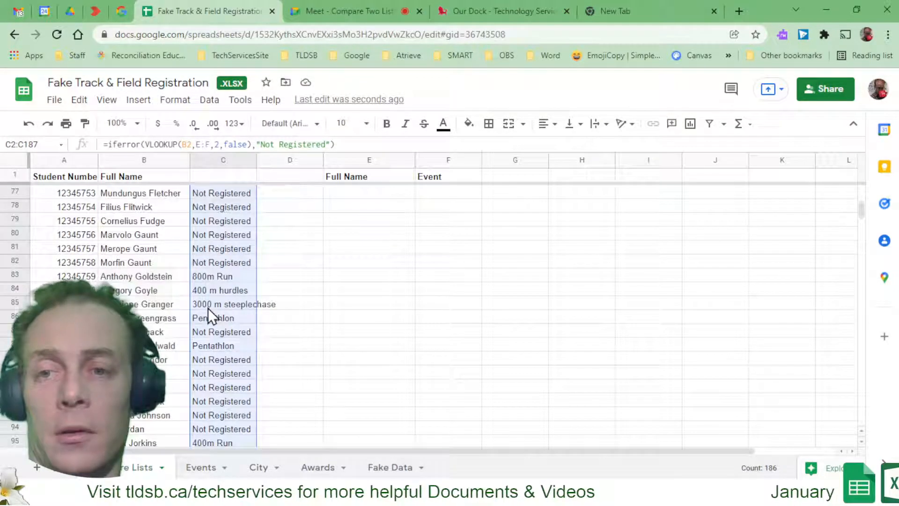
{"action": "scroll", "coordinate": [208, 308], "scroll_direction": "up", "scroll_amount": 11}
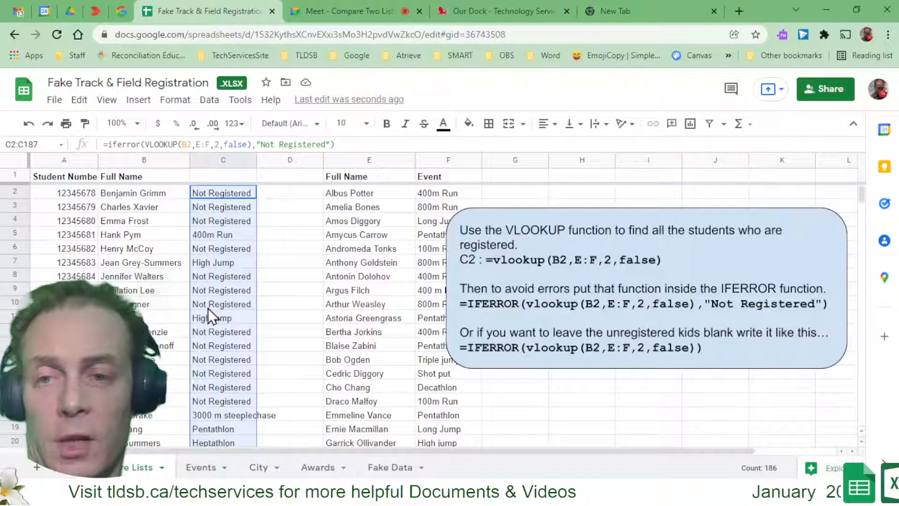
{"action": "left_click", "coordinate": [267, 205]}
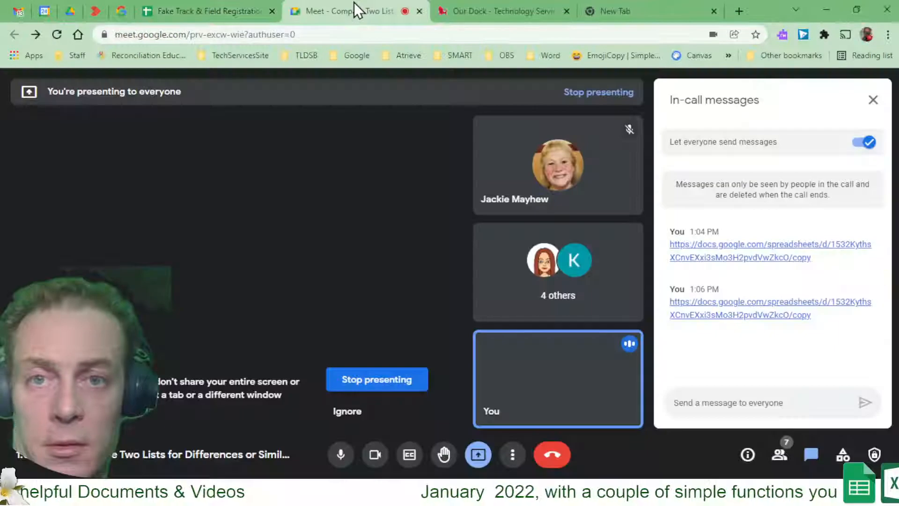
Check the in-call messages in the Google Meet call, and return to the Fake Track & Field Registration spreadsheet.
{"action": "left_click", "coordinate": [354, 10]}
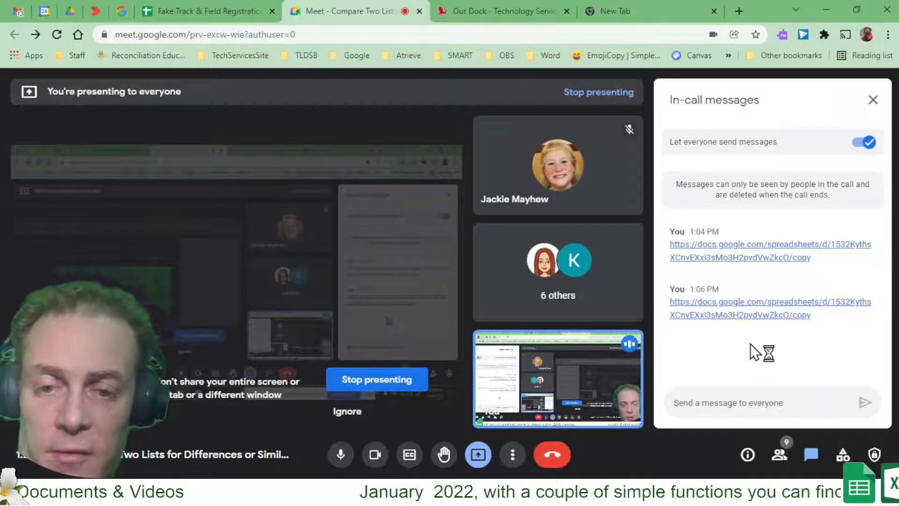
{"action": "left_click", "coordinate": [240, 11]}
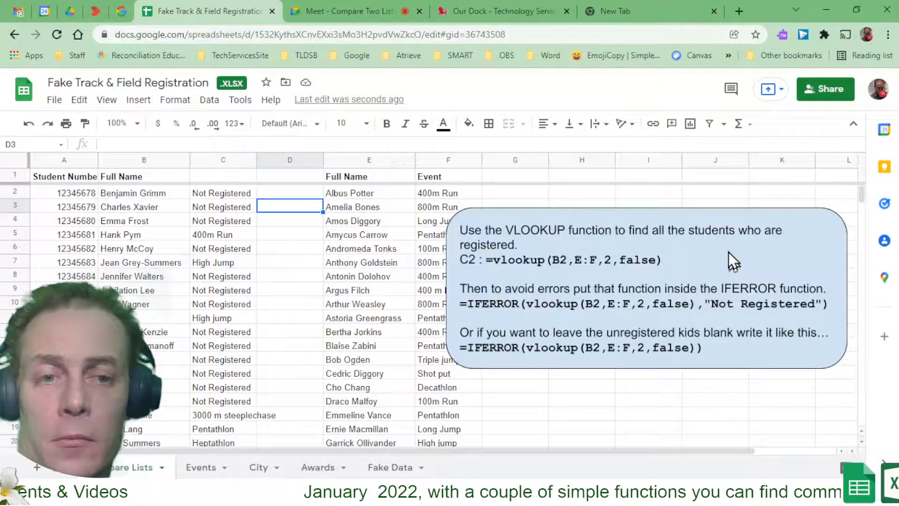
{"action": "left_click", "coordinate": [753, 266]}
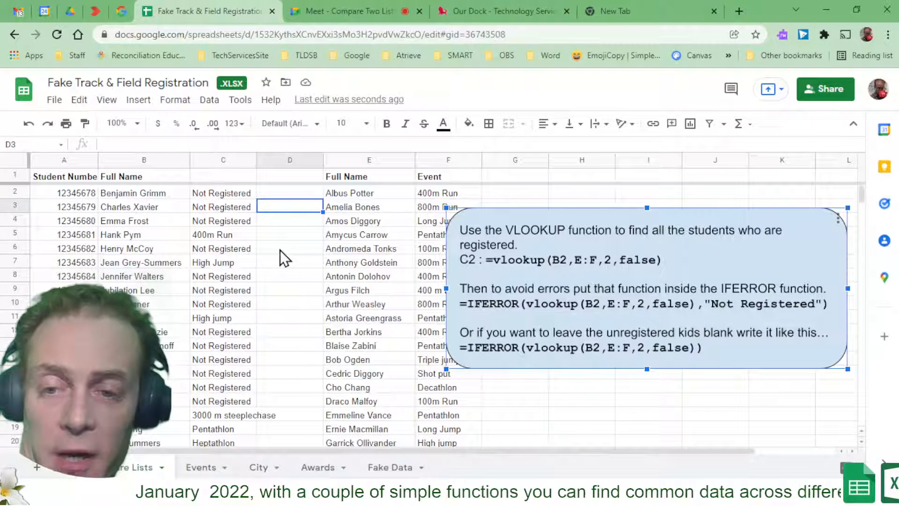
Create a conditional formatting rule on column C for cells whose text contains "Not Registered".
{"action": "left_click", "coordinate": [215, 158]}
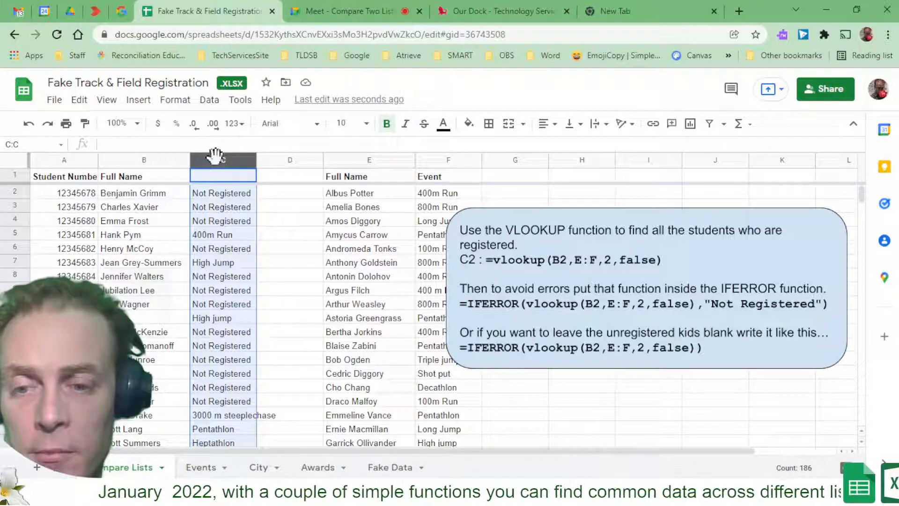
{"action": "left_click", "coordinate": [178, 102]}
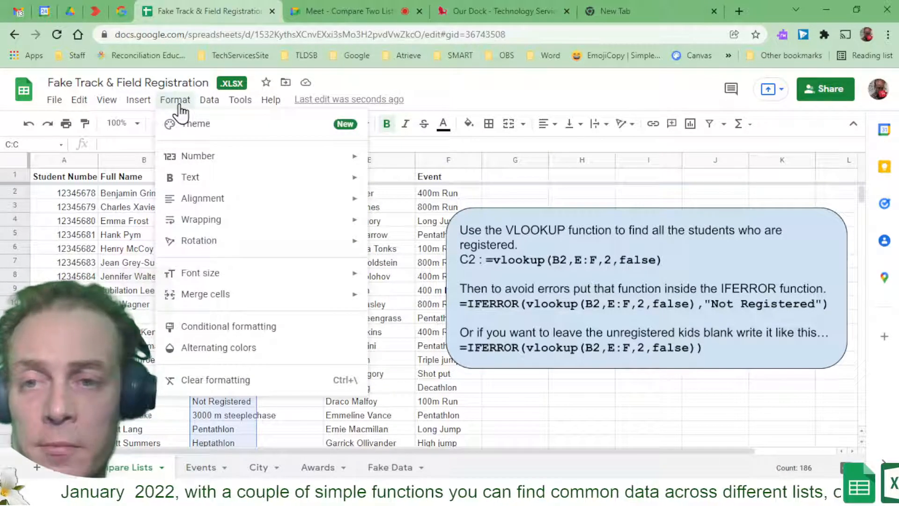
{"action": "left_click", "coordinate": [273, 333]}
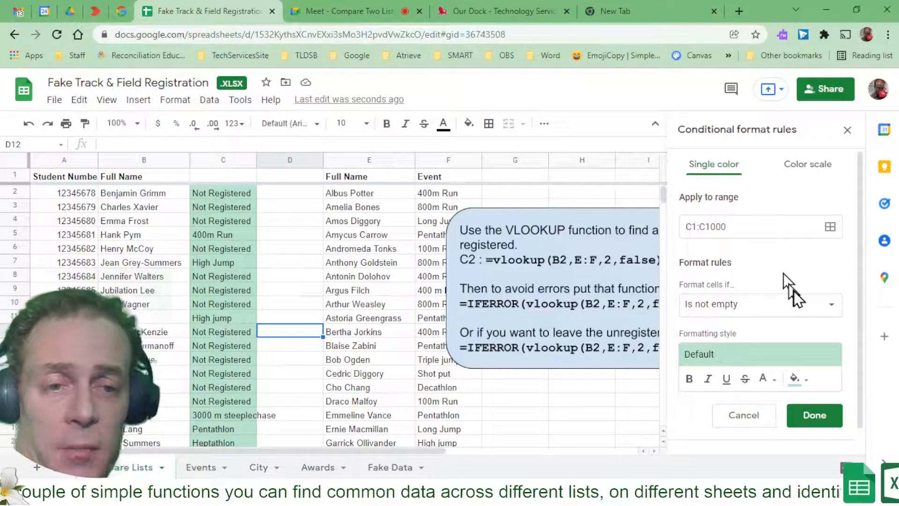
{"action": "left_click", "coordinate": [795, 318]}
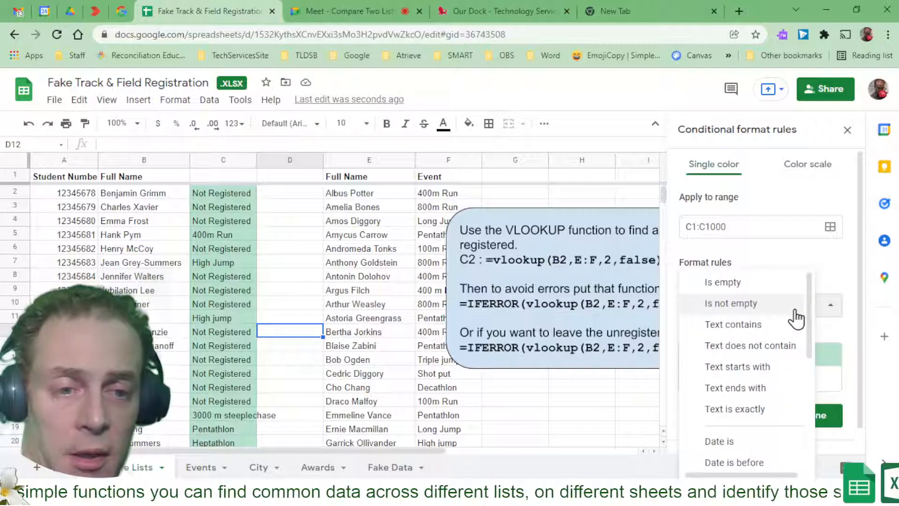
{"action": "left_click", "coordinate": [768, 325]}
{"action": "left_click", "coordinate": [766, 333]}
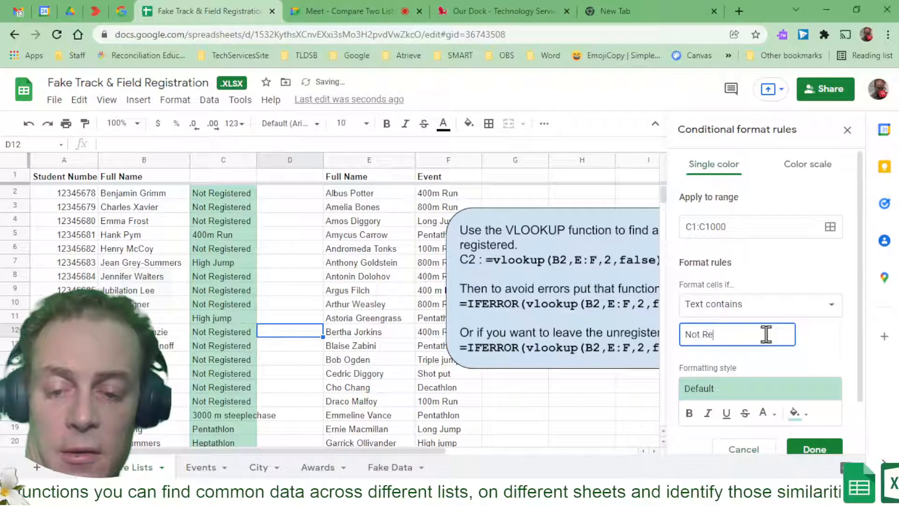
{"action": "type", "text": "Not Registered"}
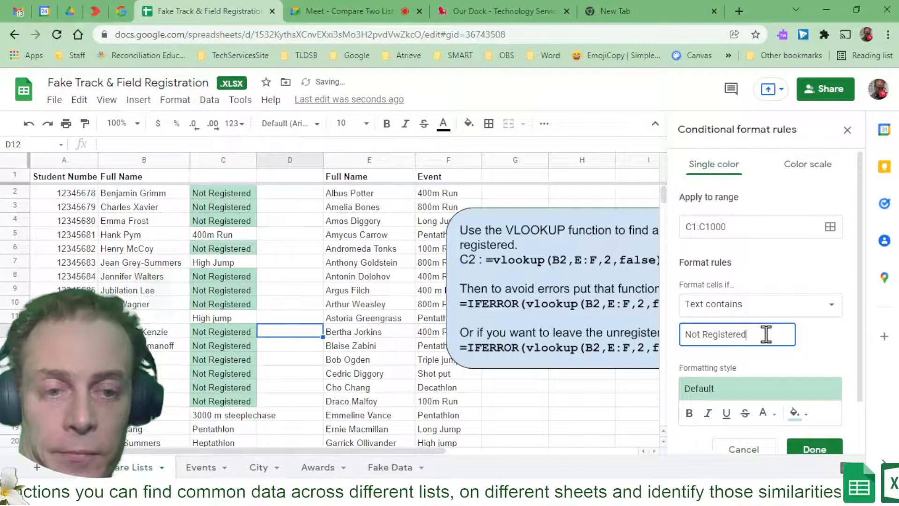
Set the "Not Registered" rule's formatting style to the preset with a yellow fill.
{"action": "scroll", "coordinate": [766, 333], "scroll_direction": "down", "scroll_amount": 2}
{"action": "left_click", "coordinate": [766, 340]}
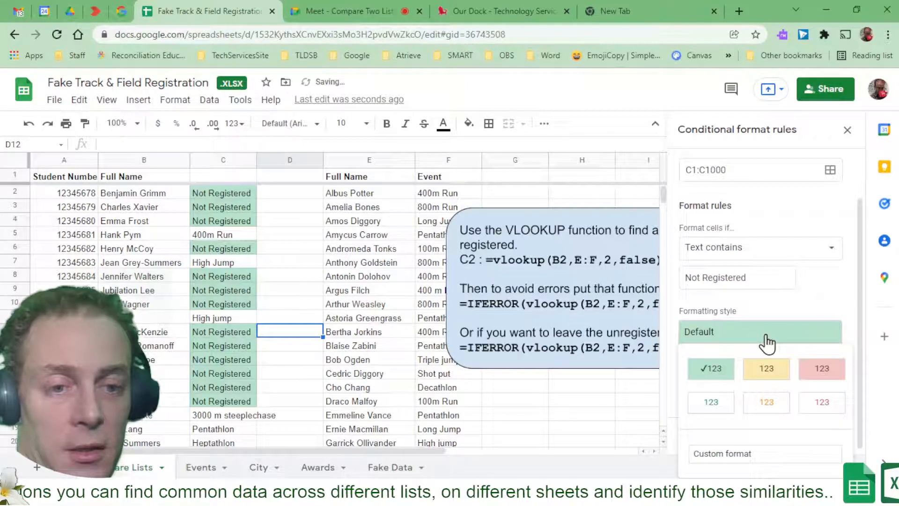
{"action": "left_click", "coordinate": [766, 370]}
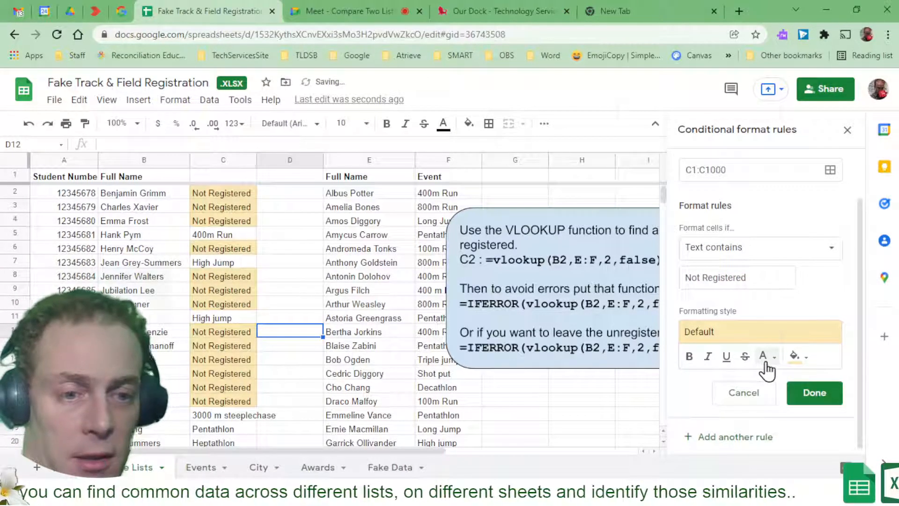
{"action": "left_click", "coordinate": [763, 363]}
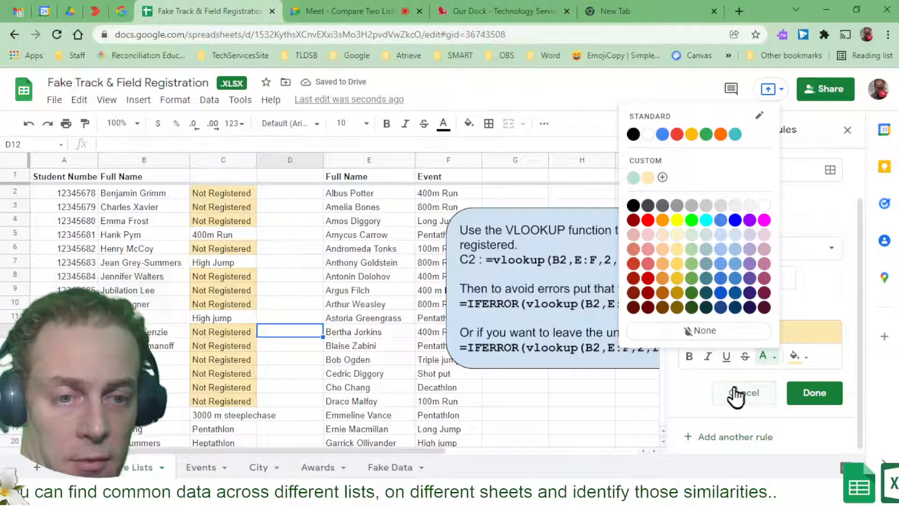
{"action": "left_click", "coordinate": [689, 386]}
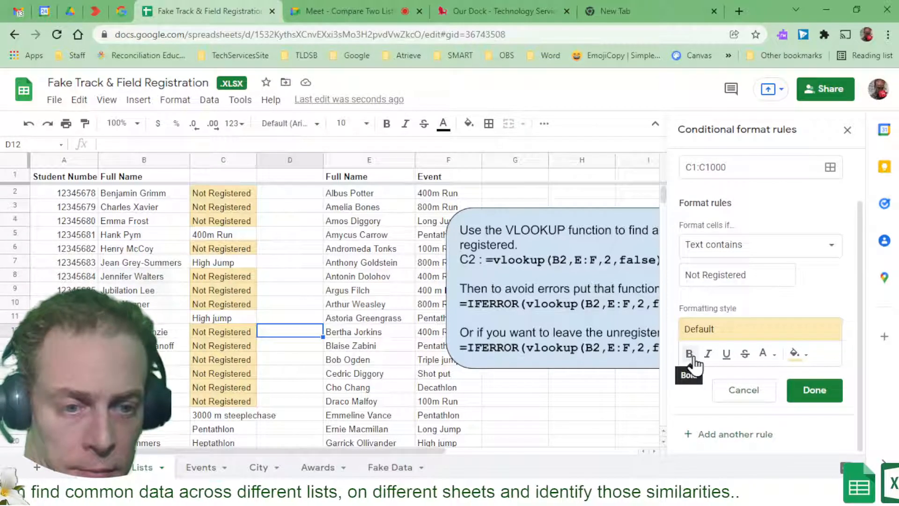
{"action": "left_click", "coordinate": [805, 357]}
{"action": "left_click", "coordinate": [768, 355]}
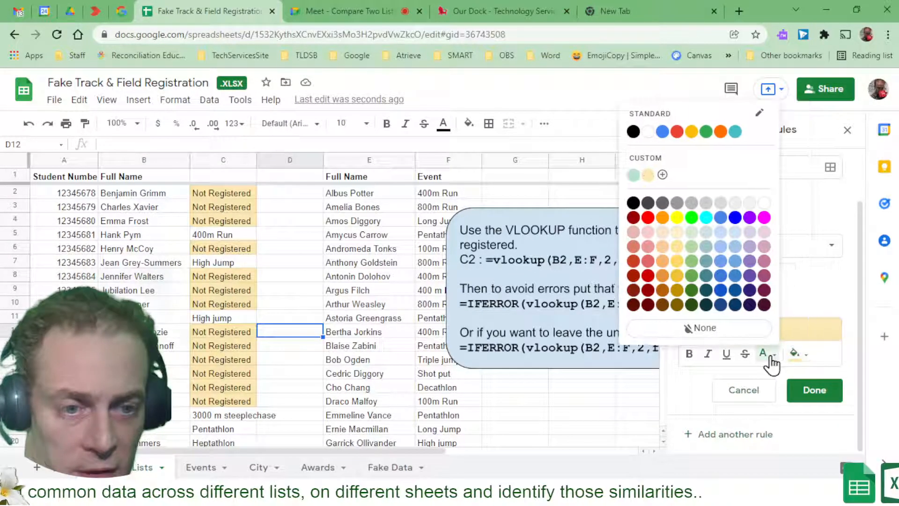
{"action": "left_click", "coordinate": [769, 356]}
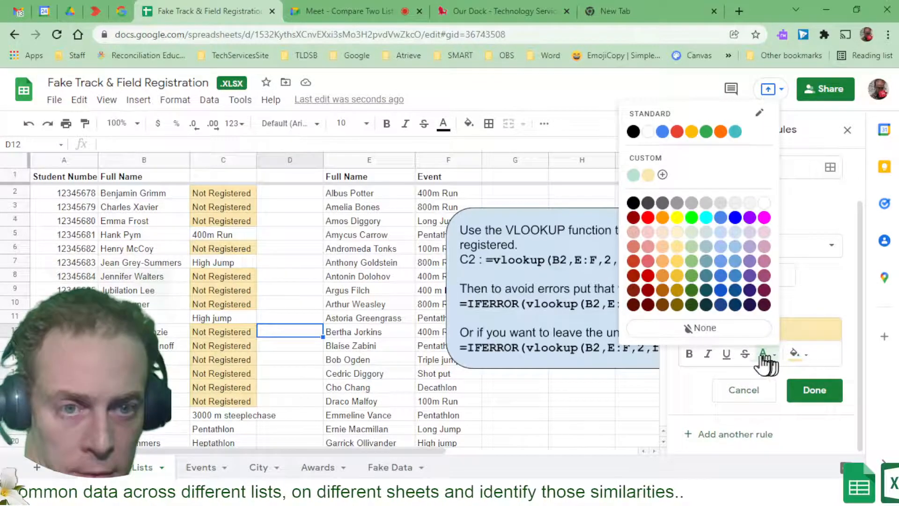
{"action": "left_click", "coordinate": [764, 361]}
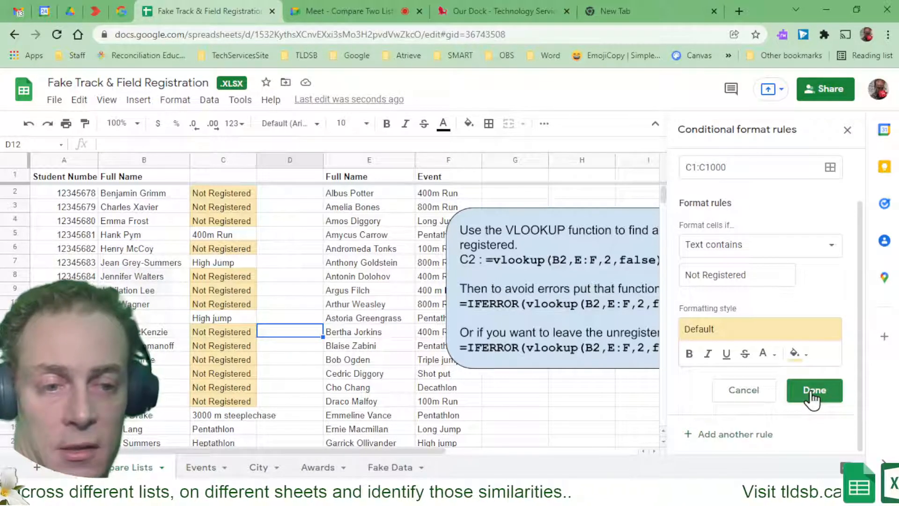
Add another conditional formatting rule on C1:C1000 for cells whose text does not contain "Not Registered".
{"action": "left_click", "coordinate": [767, 434]}
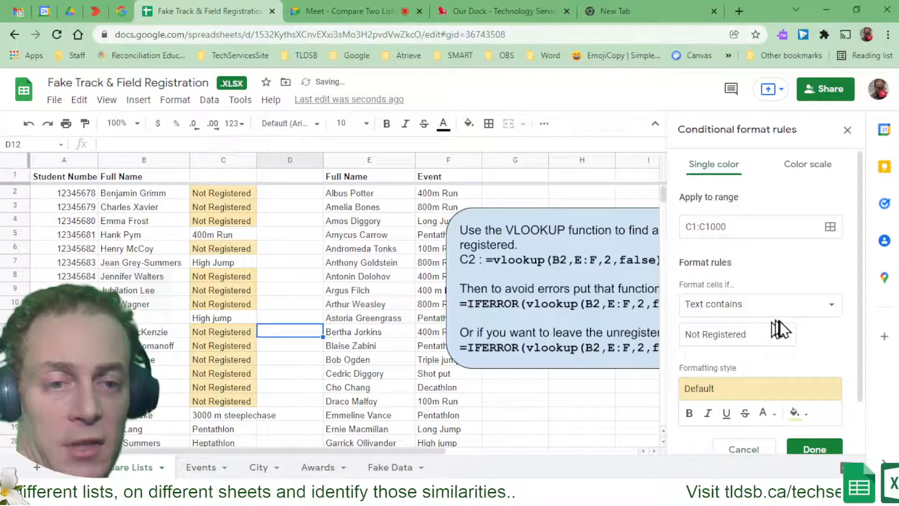
{"action": "left_click", "coordinate": [785, 311]}
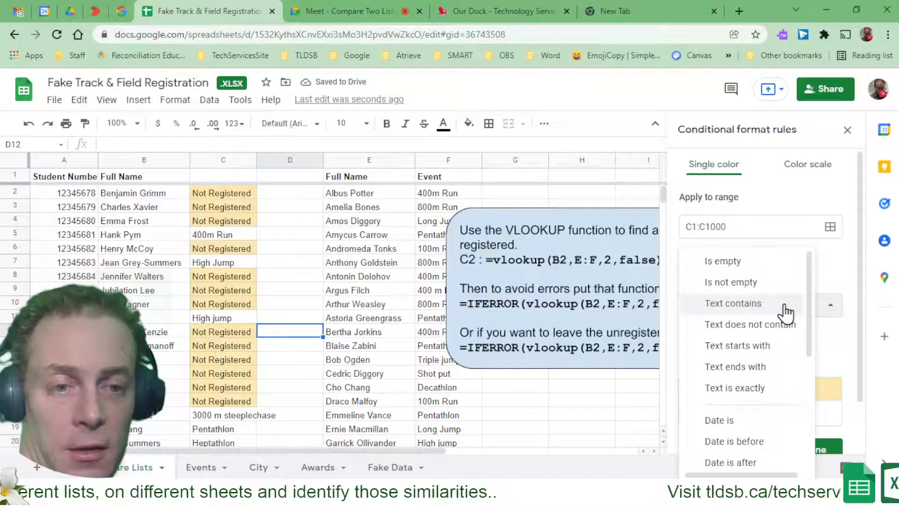
{"action": "left_click", "coordinate": [785, 323]}
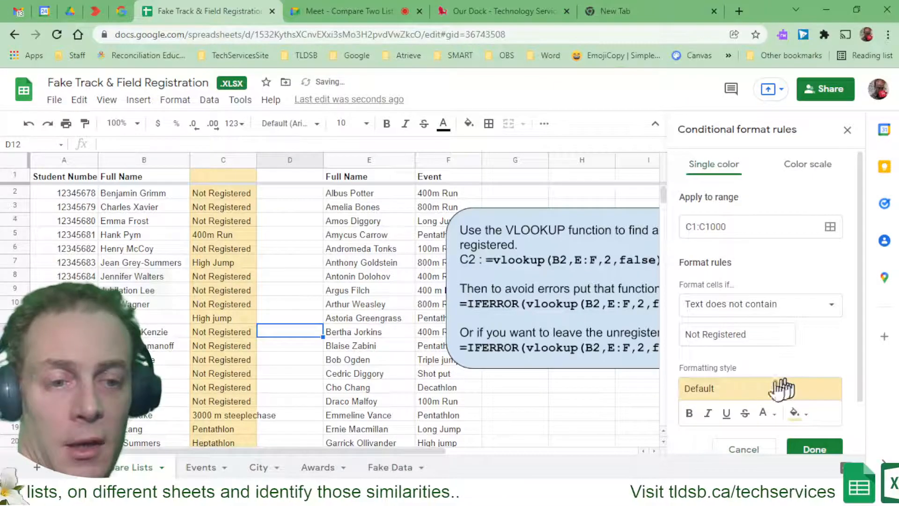
Make the text bold in the formatting style of the "Text does not contain" rule.
{"action": "left_click", "coordinate": [723, 391]}
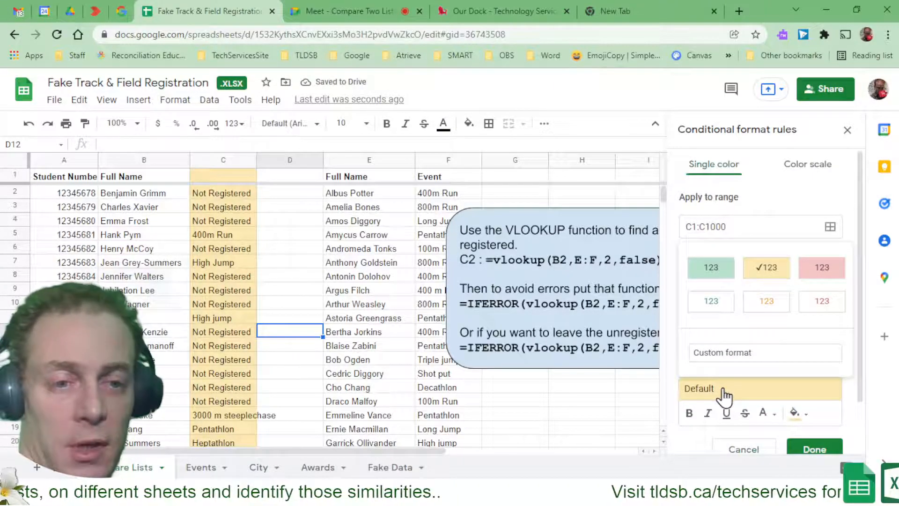
{"action": "left_click", "coordinate": [719, 354]}
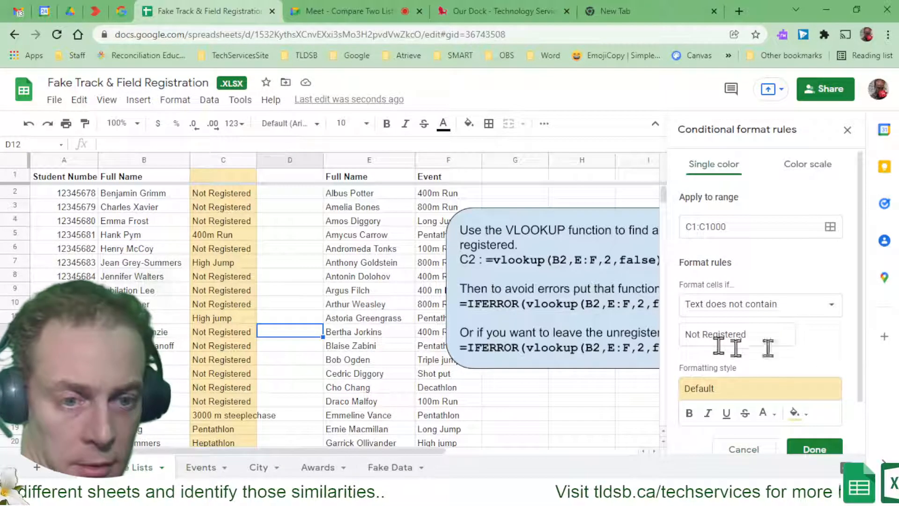
{"action": "scroll", "coordinate": [803, 344], "scroll_direction": "down", "scroll_amount": 2}
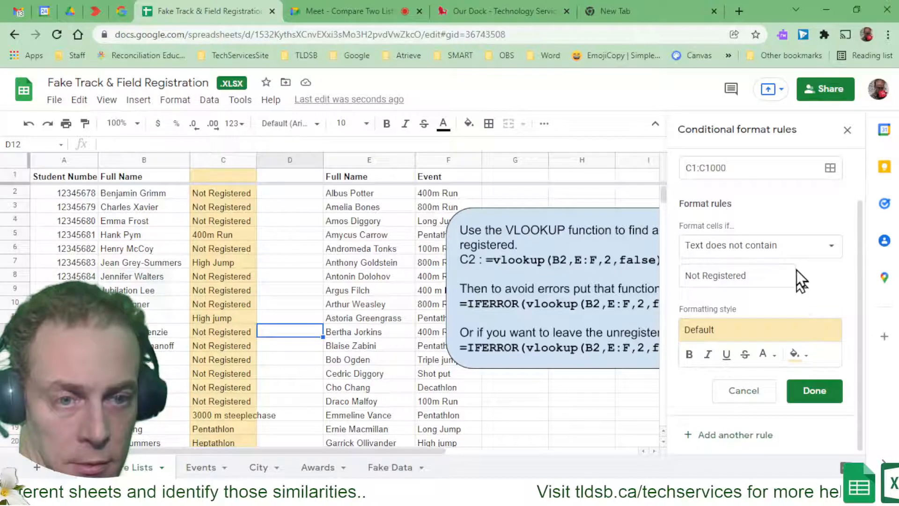
{"action": "left_click", "coordinate": [760, 331]}
{"action": "left_click", "coordinate": [761, 336]}
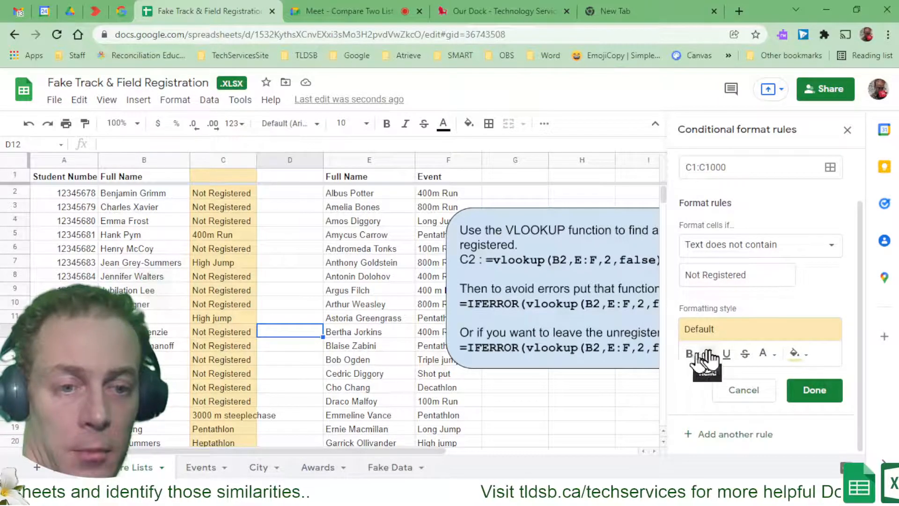
{"action": "left_click", "coordinate": [794, 358]}
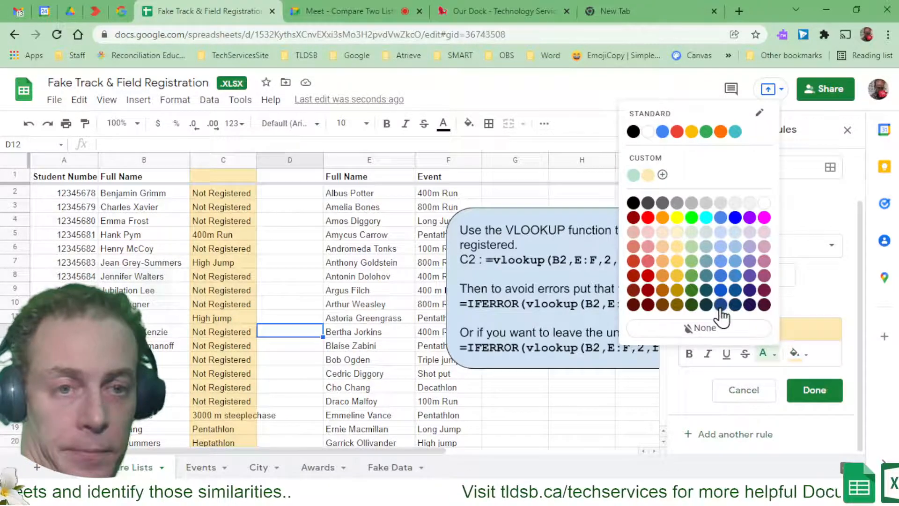
{"action": "left_click", "coordinate": [737, 330]}
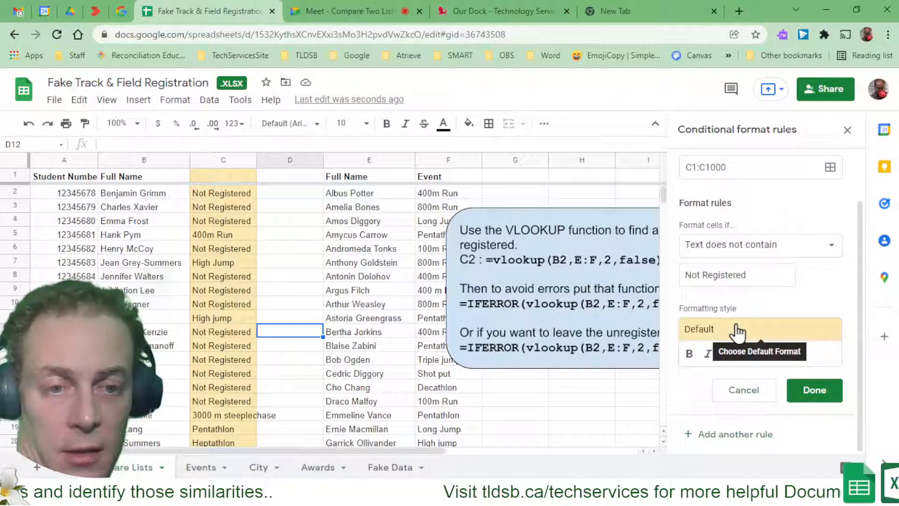
{"action": "left_click", "coordinate": [690, 355]}
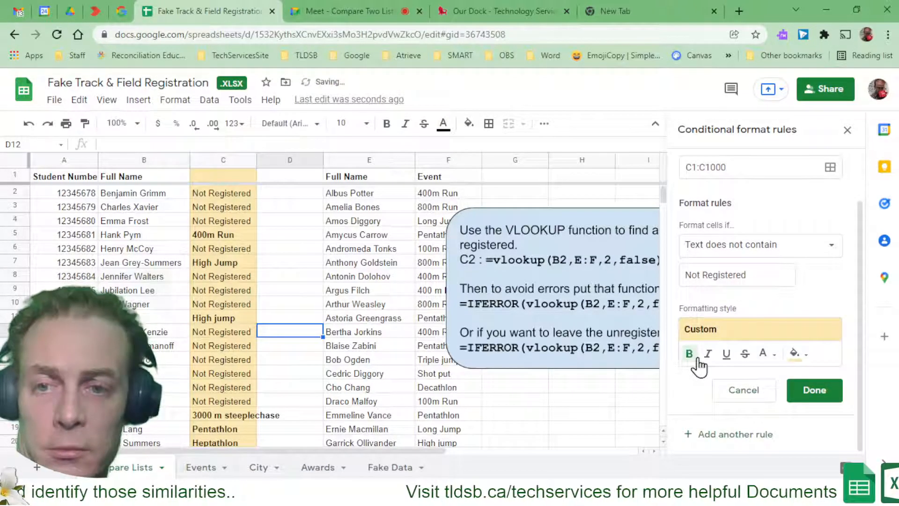
Set the fill colour of the "Text does not contain" rule to None, then save the rule and close the rules.
{"action": "left_click", "coordinate": [790, 338]}
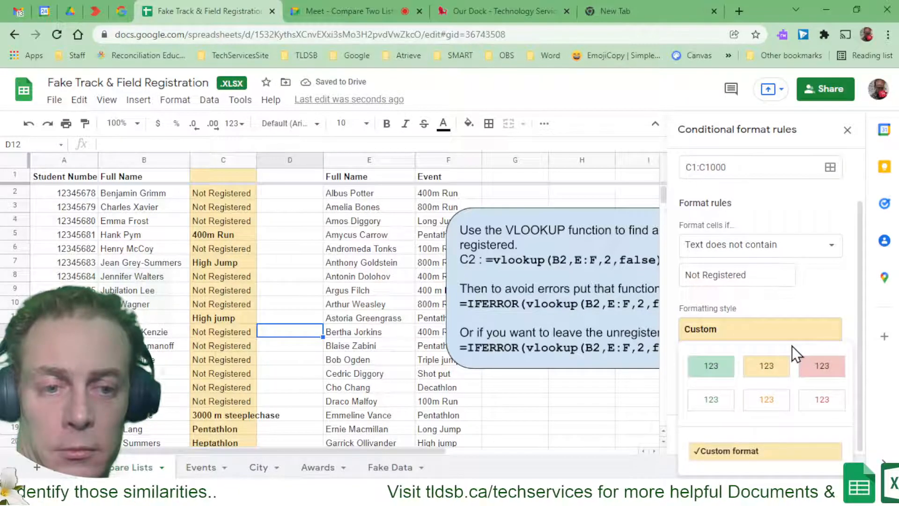
{"action": "left_click", "coordinate": [760, 450]}
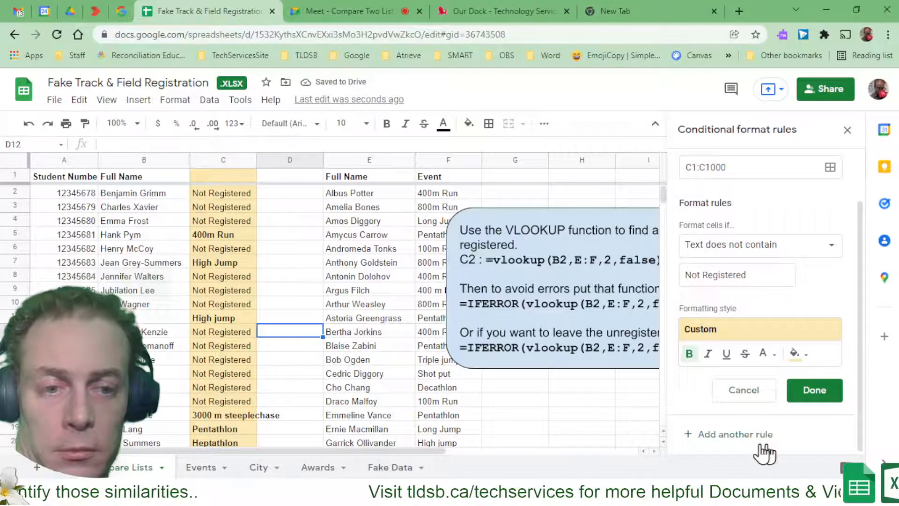
{"action": "left_click", "coordinate": [795, 354]}
{"action": "left_click", "coordinate": [765, 350]}
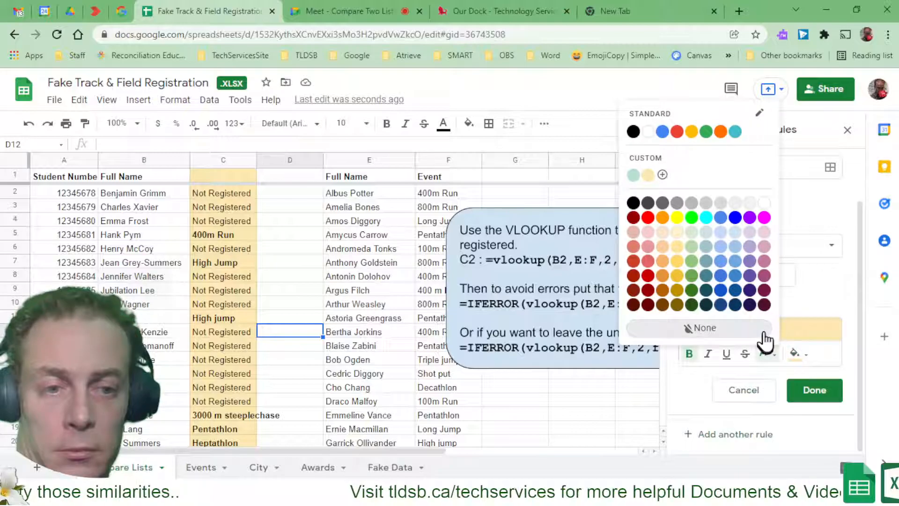
{"action": "left_click", "coordinate": [761, 332]}
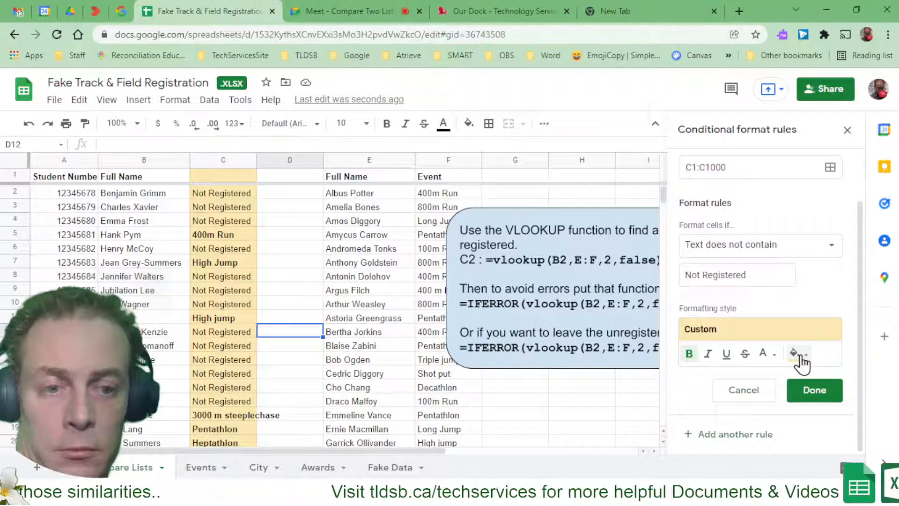
{"action": "left_click", "coordinate": [799, 355]}
{"action": "left_click", "coordinate": [766, 330]}
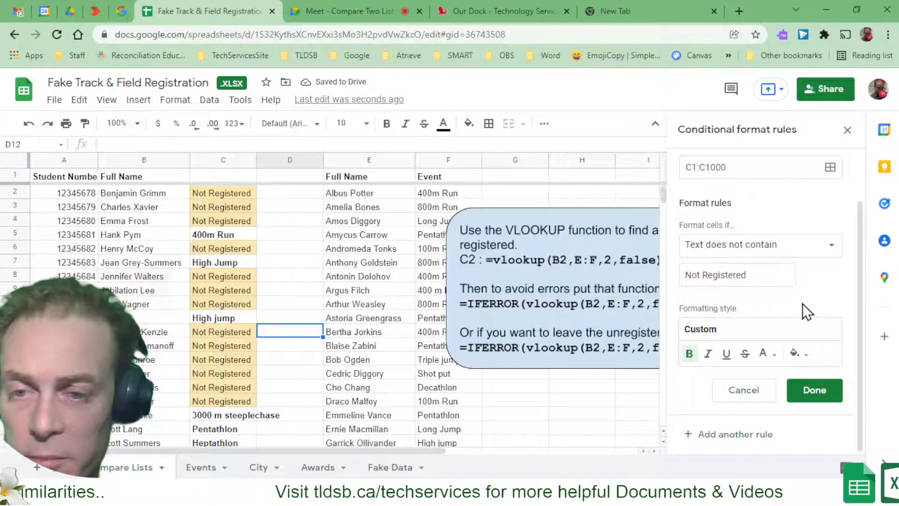
{"action": "left_click", "coordinate": [804, 395]}
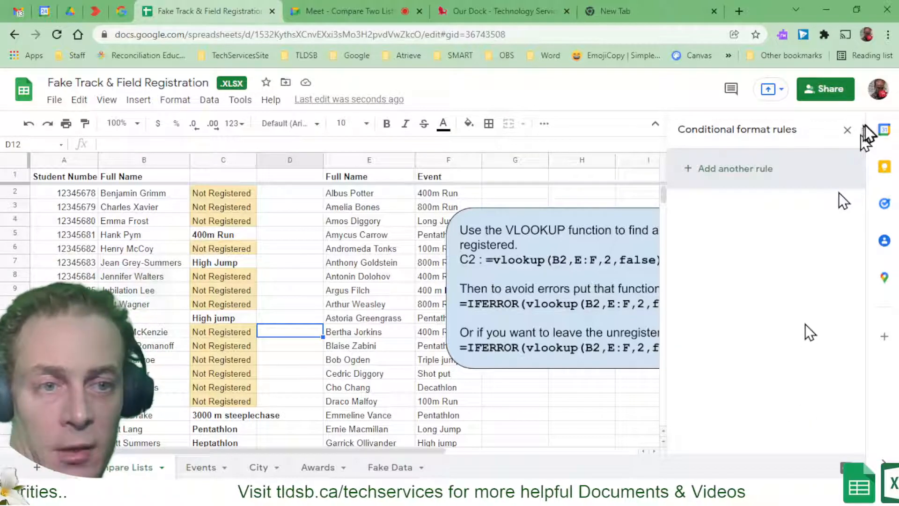
{"action": "left_click", "coordinate": [847, 131]}
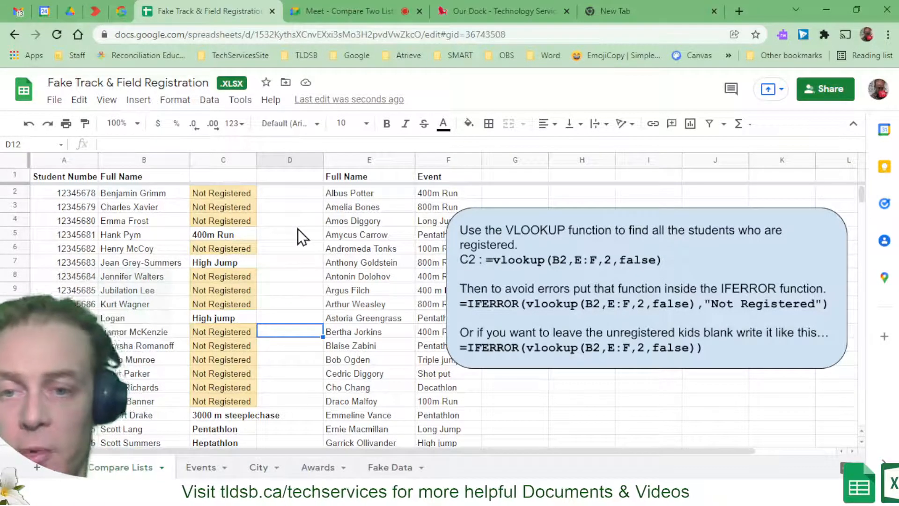
Review the formatted results in column C alongside the registration list in columns E and F.
{"action": "scroll", "coordinate": [298, 229], "scroll_direction": "down", "scroll_amount": 8}
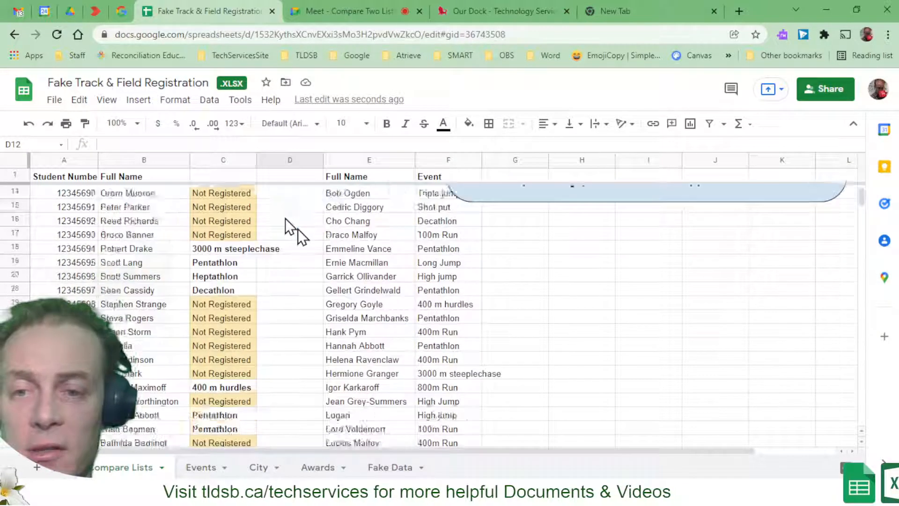
{"action": "scroll", "coordinate": [285, 218], "scroll_direction": "down", "scroll_amount": 5}
{"action": "scroll", "coordinate": [285, 218], "scroll_direction": "up", "scroll_amount": 12}
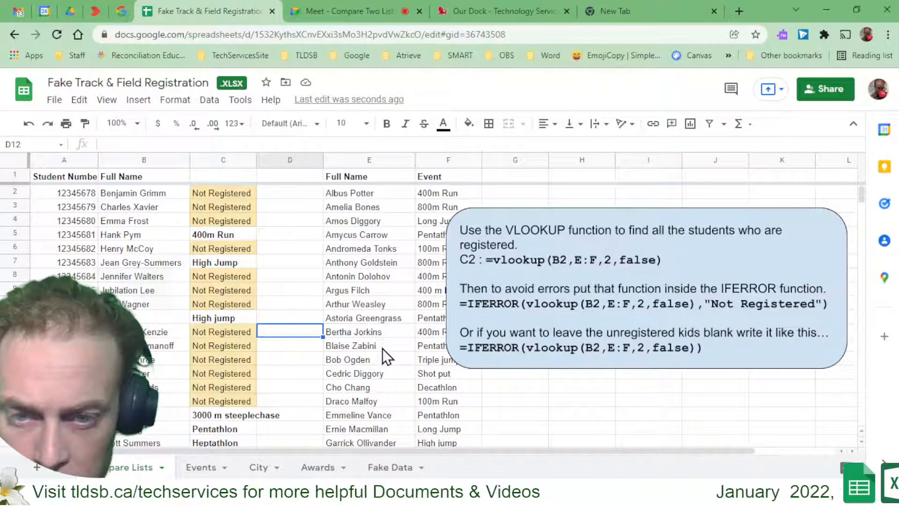
{"action": "scroll", "coordinate": [382, 348], "scroll_direction": "down", "scroll_amount": 2}
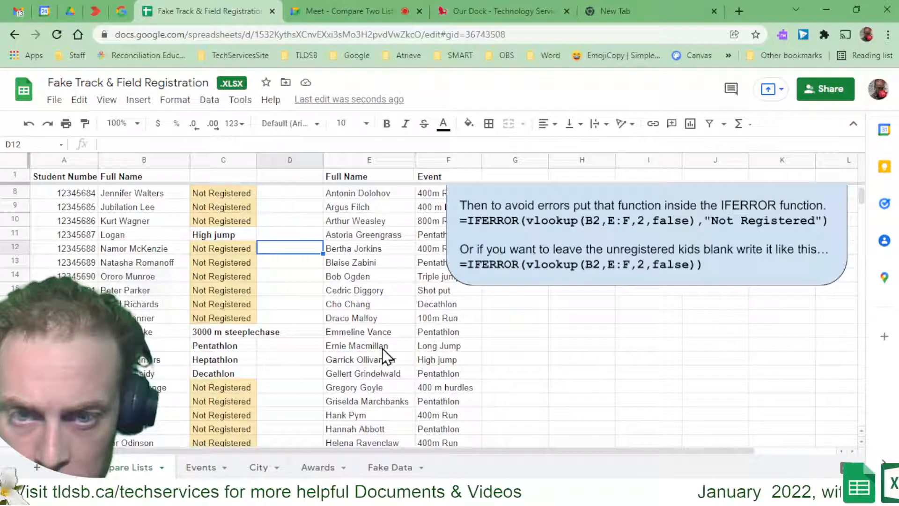
{"action": "scroll", "coordinate": [382, 349], "scroll_direction": "down", "scroll_amount": 2}
{"action": "scroll", "coordinate": [382, 348], "scroll_direction": "down", "scroll_amount": 4}
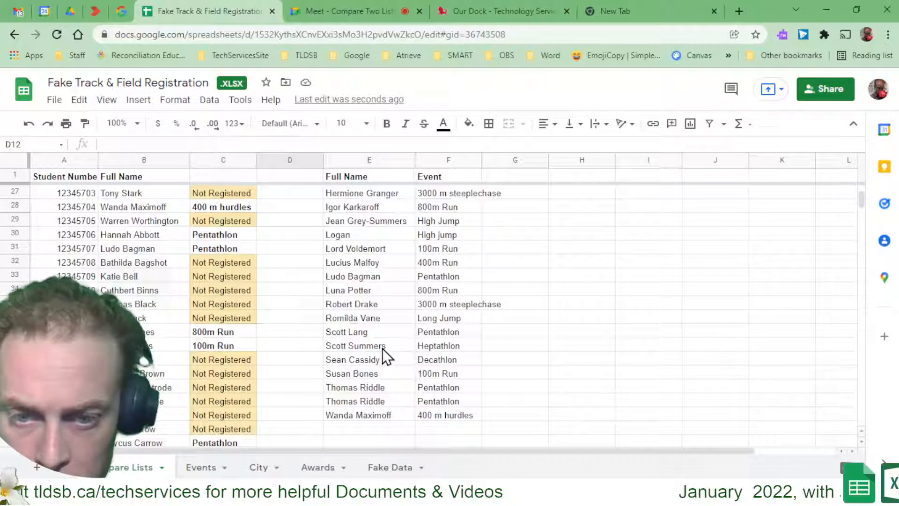
{"action": "scroll", "coordinate": [382, 349], "scroll_direction": "up", "scroll_amount": 8}
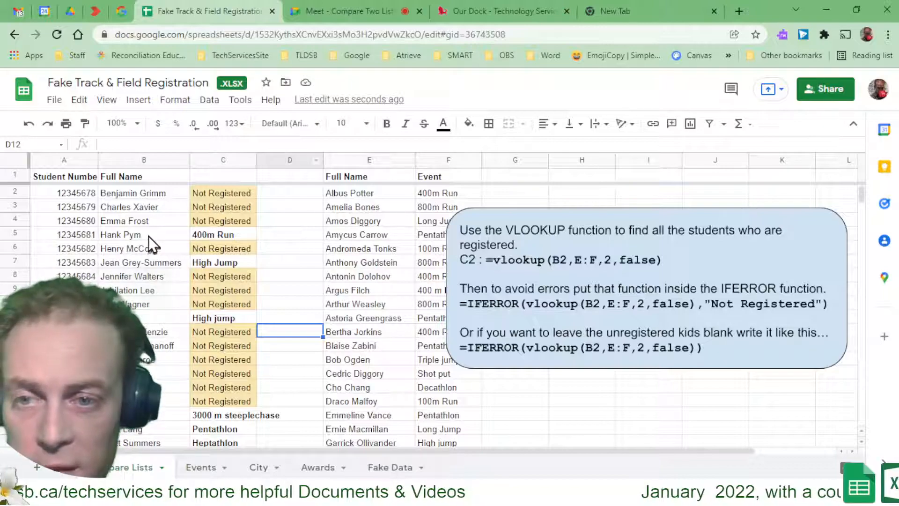
Find the registration entry that supplies the result in C5 and clear its 400m Run event in F24.
{"action": "left_click", "coordinate": [234, 232]}
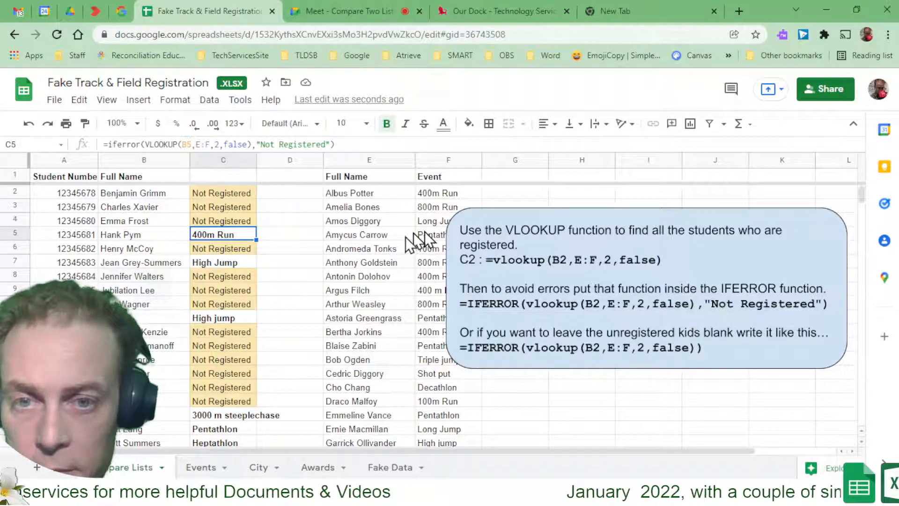
{"action": "scroll", "coordinate": [386, 269], "scroll_direction": "down", "scroll_amount": 2}
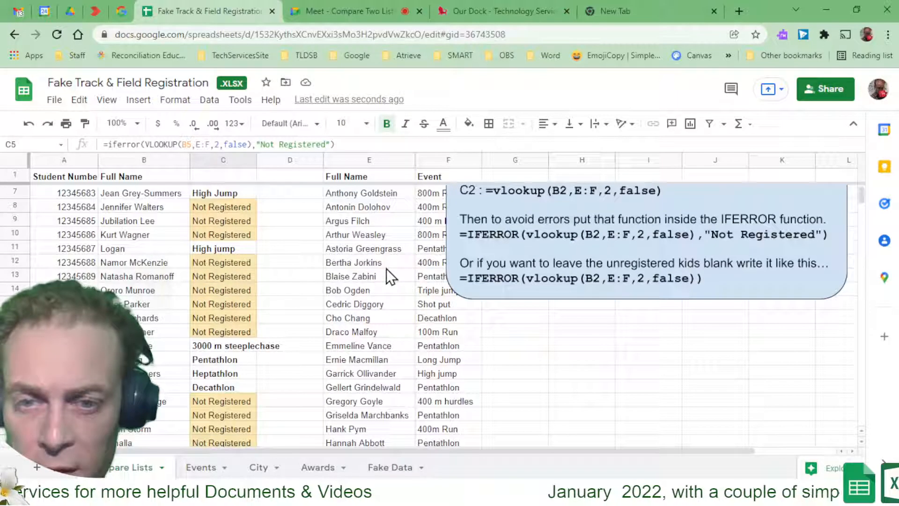
{"action": "scroll", "coordinate": [387, 269], "scroll_direction": "down", "scroll_amount": 1}
{"action": "scroll", "coordinate": [386, 268], "scroll_direction": "down", "scroll_amount": 2}
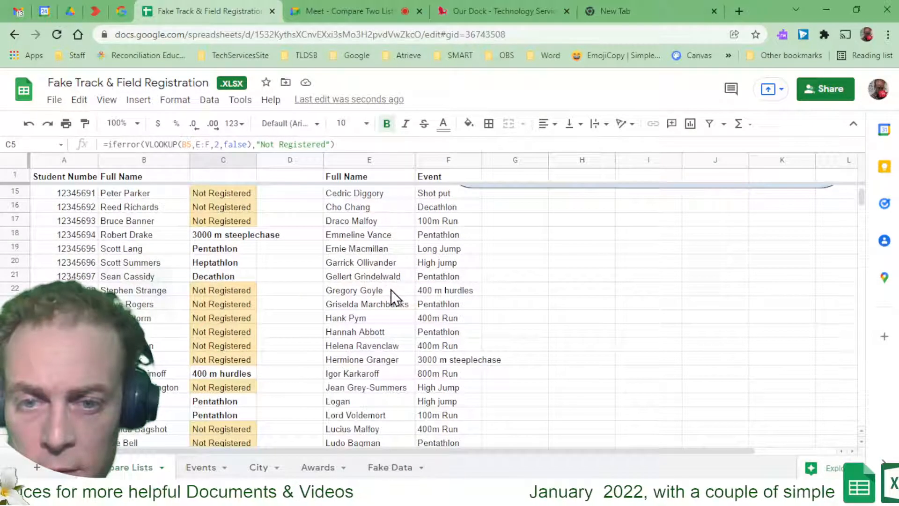
{"action": "left_click", "coordinate": [445, 319]}
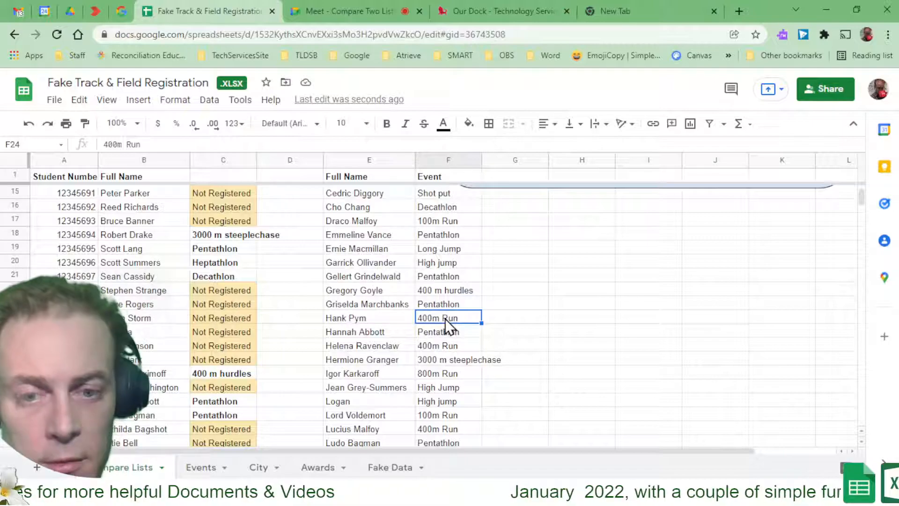
{"action": "key", "text": "Delete"}
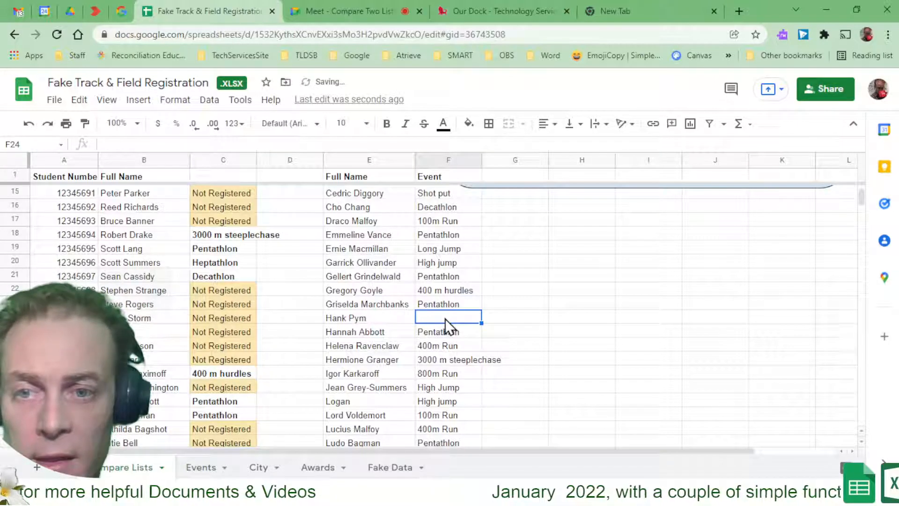
Inspect the result and IFERROR formula in C5, and compare them with the unregistered student's cell C4.
{"action": "scroll", "coordinate": [445, 319], "scroll_direction": "up", "scroll_amount": 5}
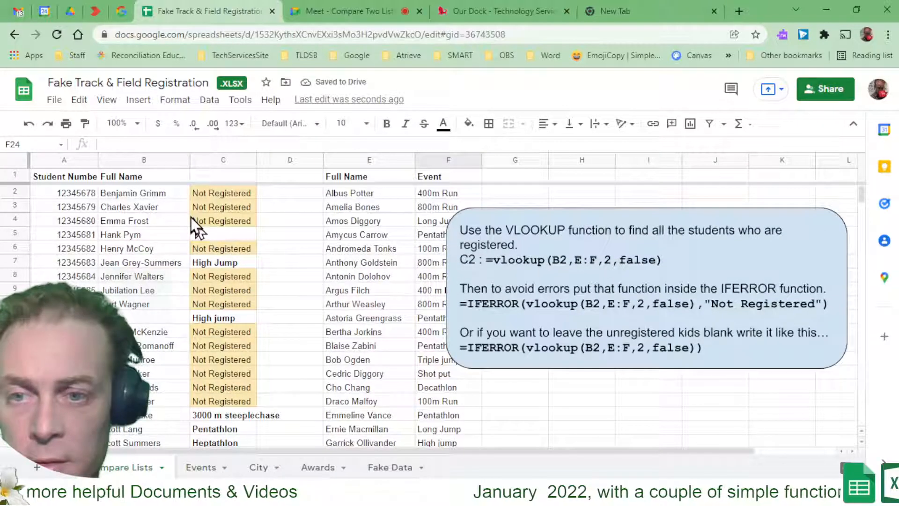
{"action": "left_click", "coordinate": [224, 234]}
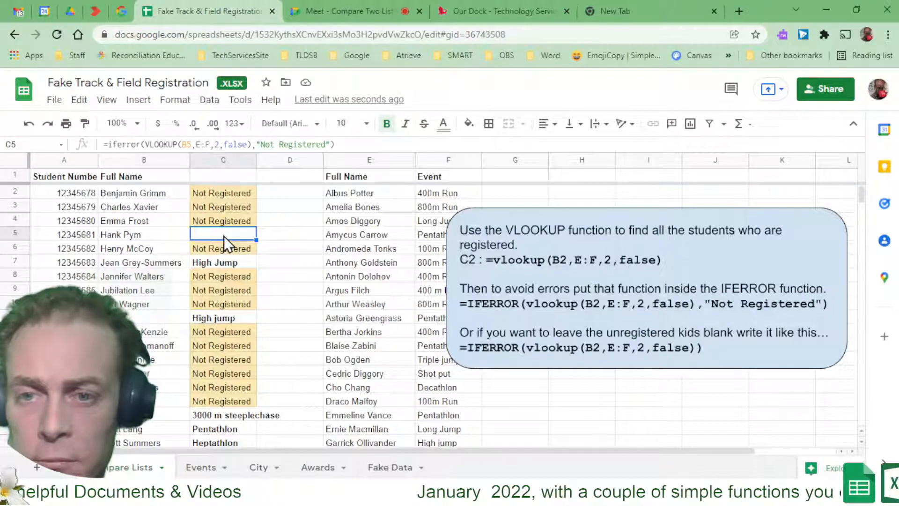
{"action": "double_click", "coordinate": [223, 234]}
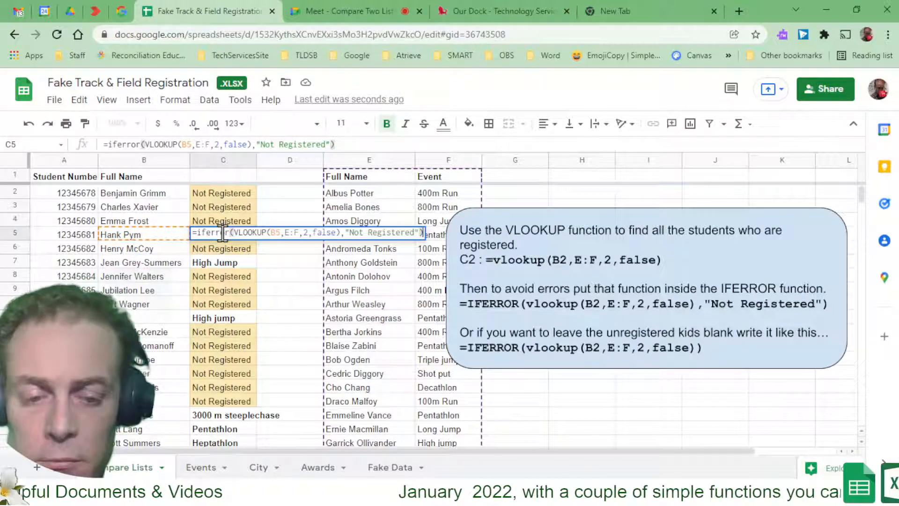
{"action": "key", "text": "Return"}
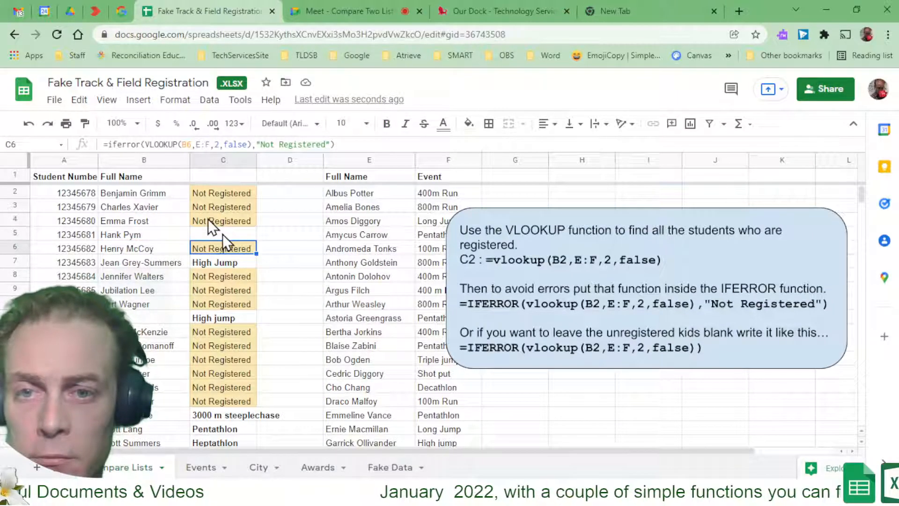
{"action": "left_click", "coordinate": [223, 234]}
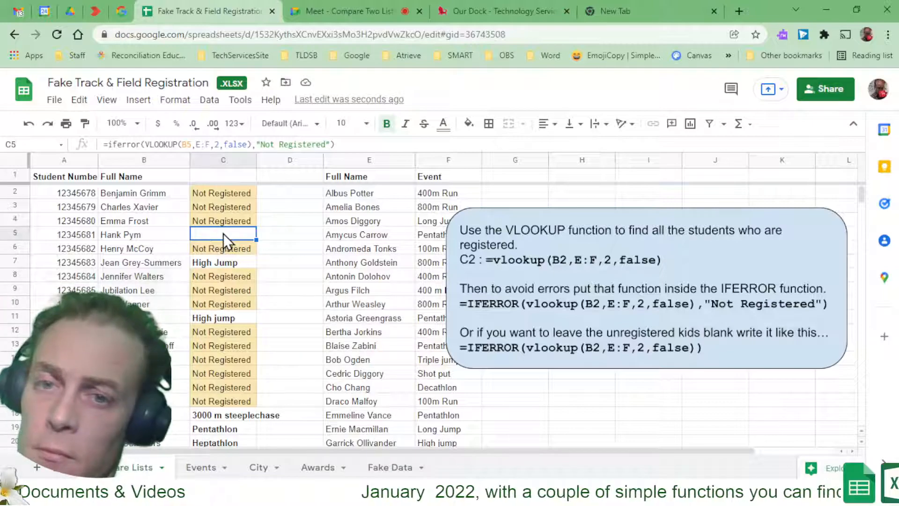
{"action": "left_click", "coordinate": [294, 235]}
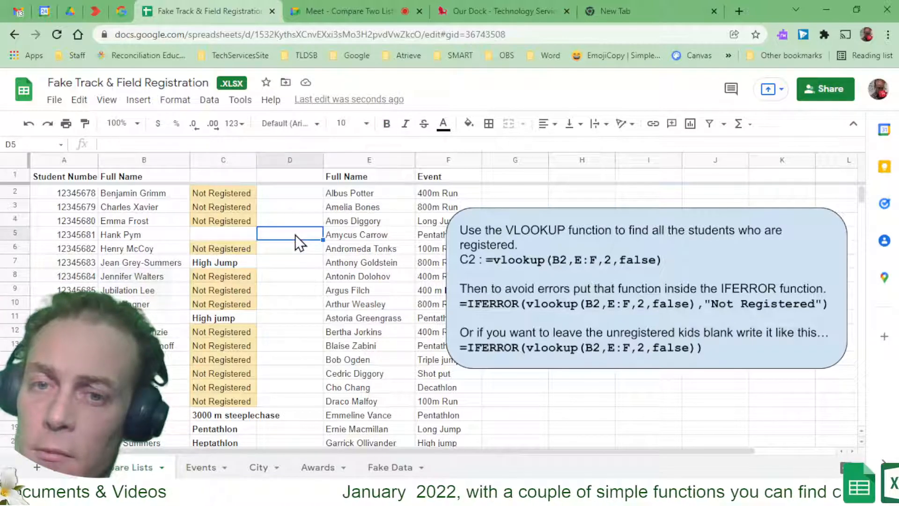
{"action": "left_click", "coordinate": [248, 221]}
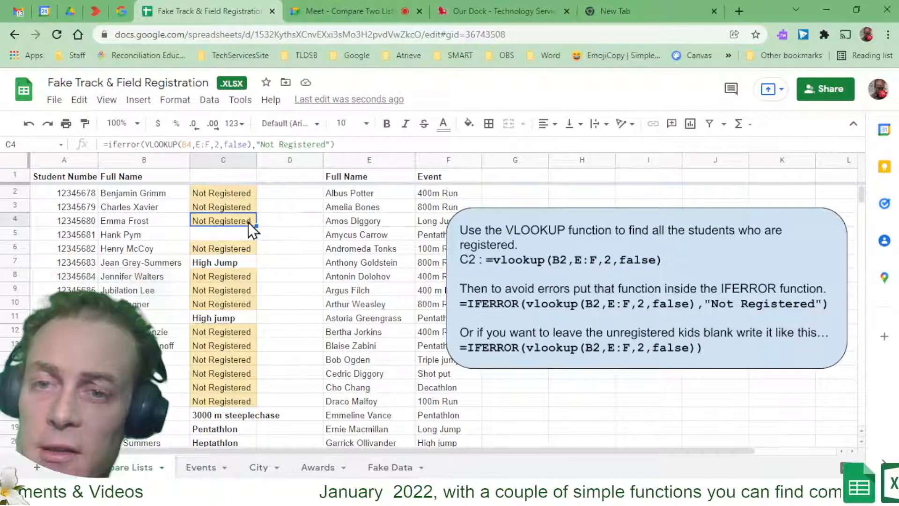
{"action": "left_click", "coordinate": [276, 219]}
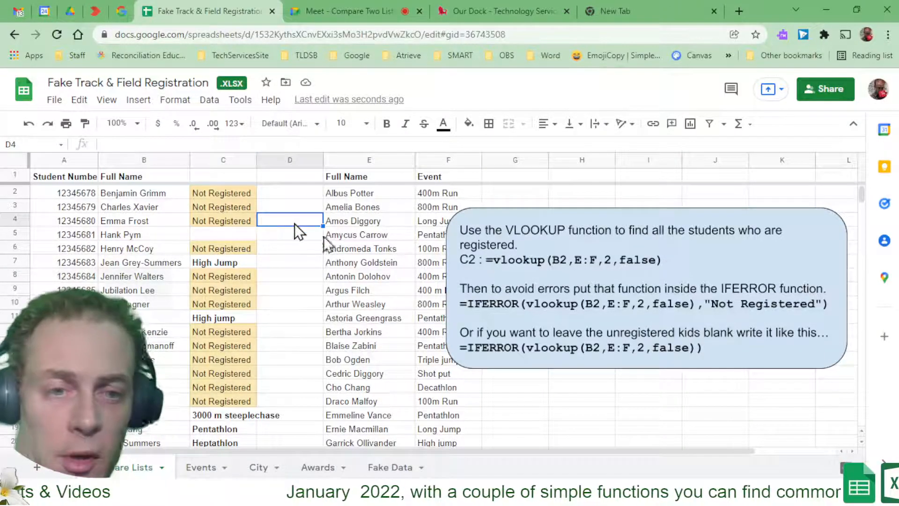
Reload the spreadsheet and fill the IFERROR formula from C4 down through C7.
{"action": "left_click", "coordinate": [283, 253]}
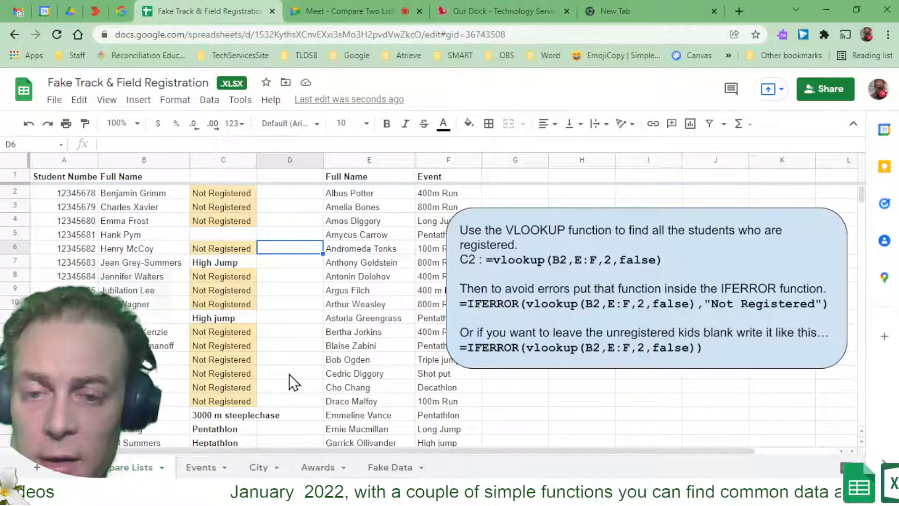
{"action": "left_click", "coordinate": [56, 34]}
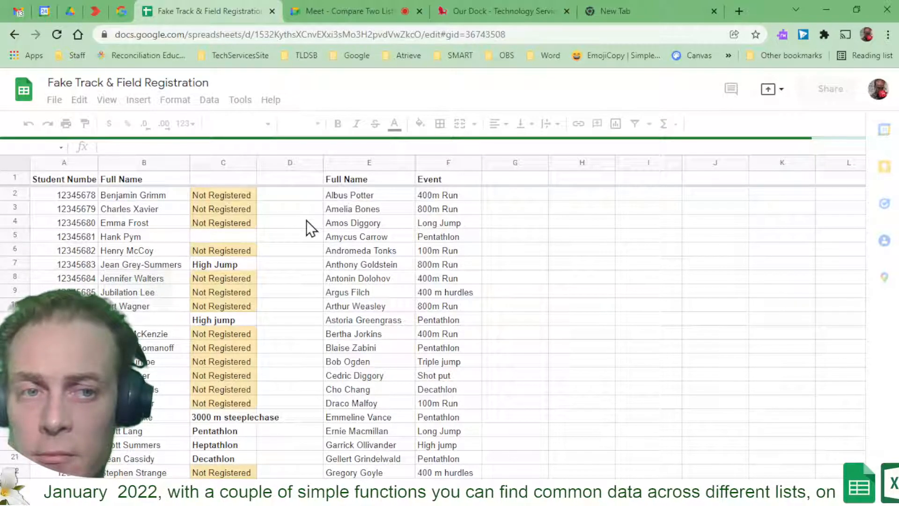
{"action": "left_click", "coordinate": [252, 221]}
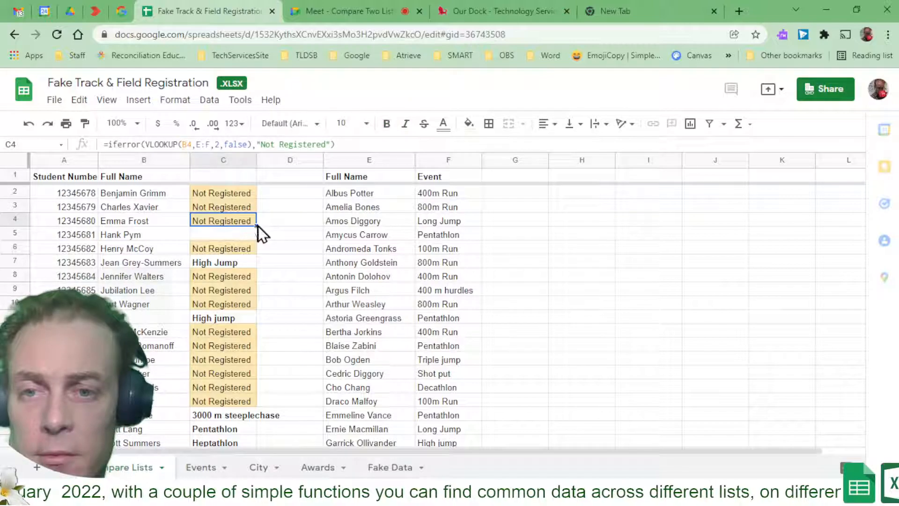
{"action": "left_click_drag", "start_coordinate": [256, 260], "coordinate": [256, 259]}
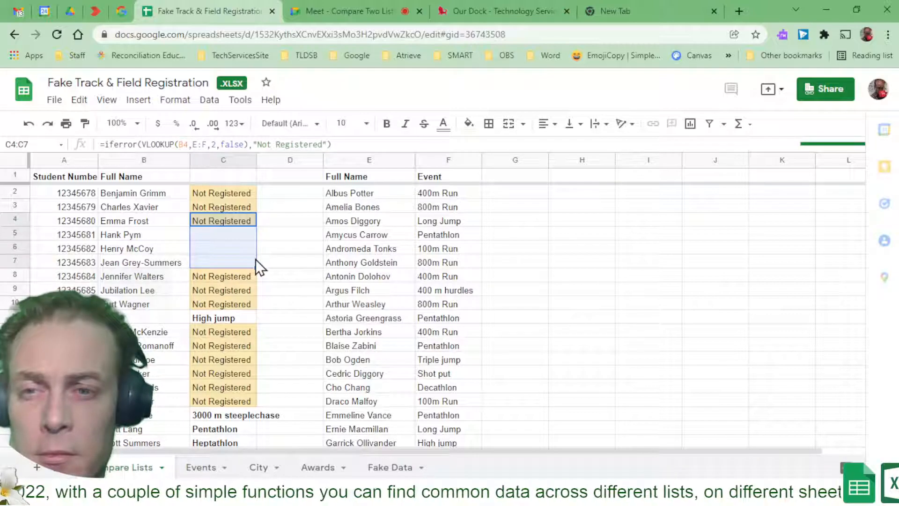
{"action": "left_click", "coordinate": [277, 249]}
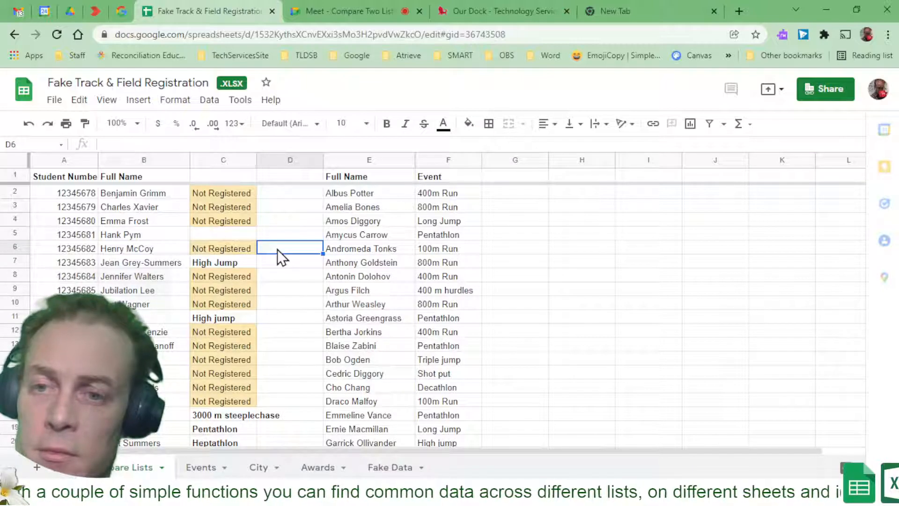
Compare the IFERROR formulas in C4 and C5 to examine why C5 lacks the "Not Registered" text.
{"action": "left_click", "coordinate": [238, 220]}
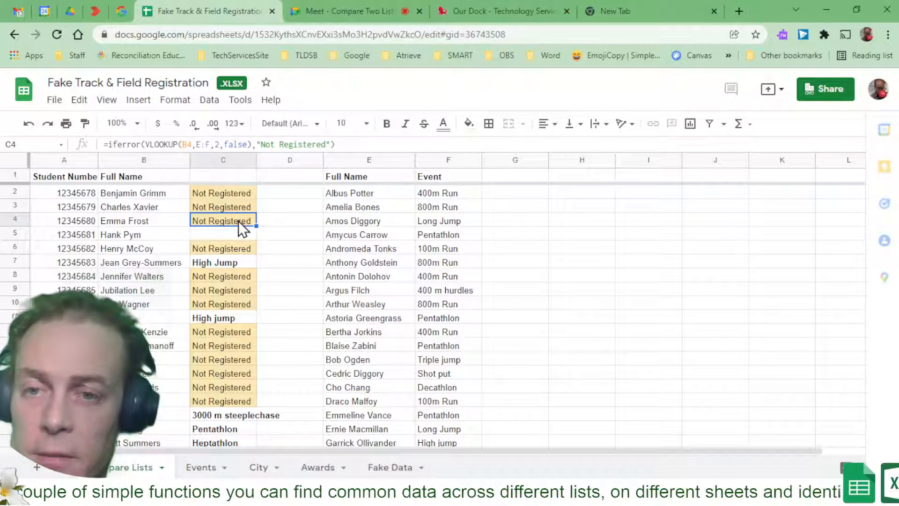
{"action": "key", "text": "Down"}
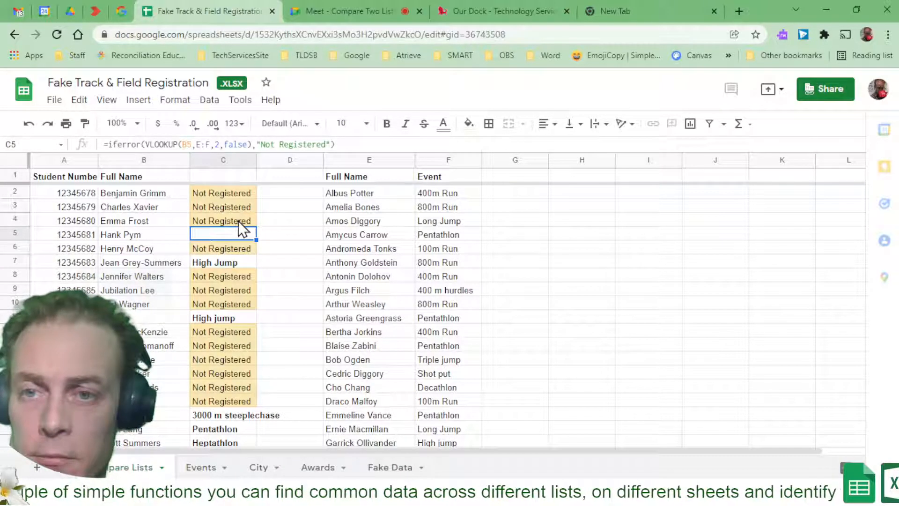
{"action": "left_click", "coordinate": [237, 221]}
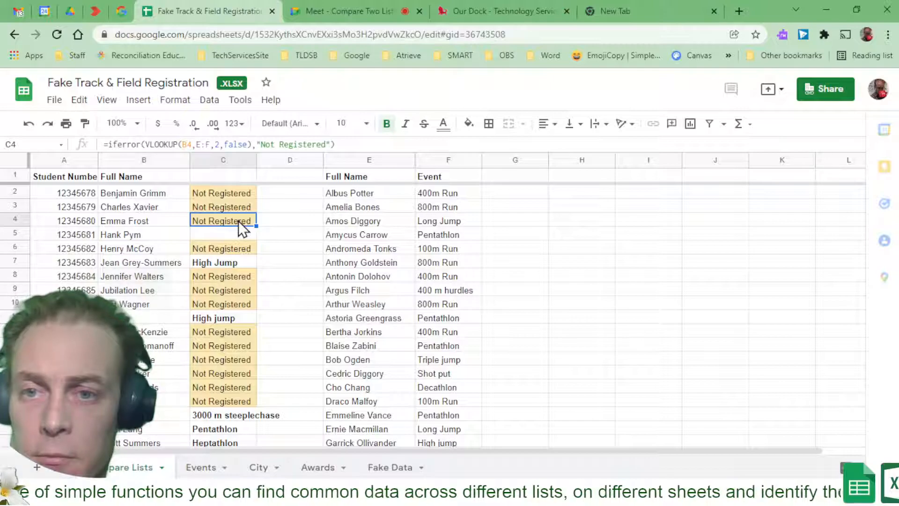
{"action": "key", "text": "Down"}
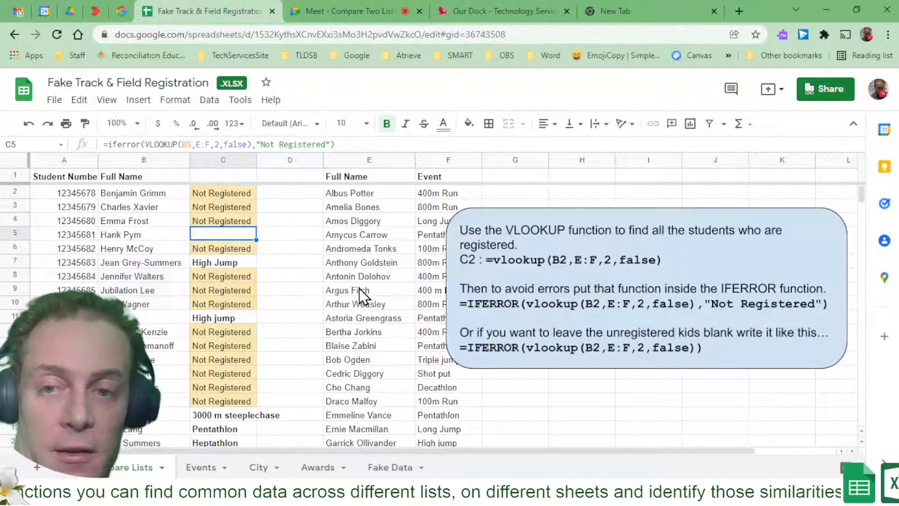
Clear the student's name in E24, check the result in C5, and undo the deletion.
{"action": "scroll", "coordinate": [358, 288], "scroll_direction": "down", "scroll_amount": 2}
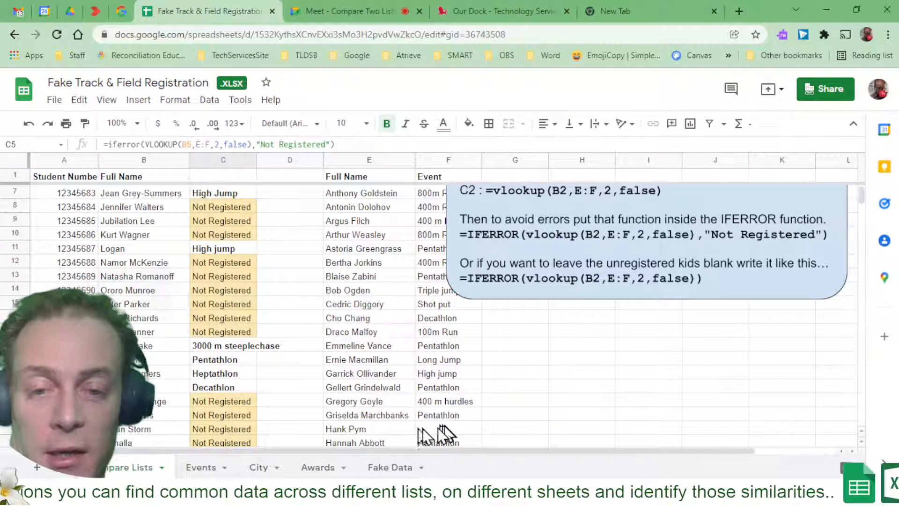
{"action": "left_click", "coordinate": [369, 429]}
{"action": "key", "text": "Delete"}
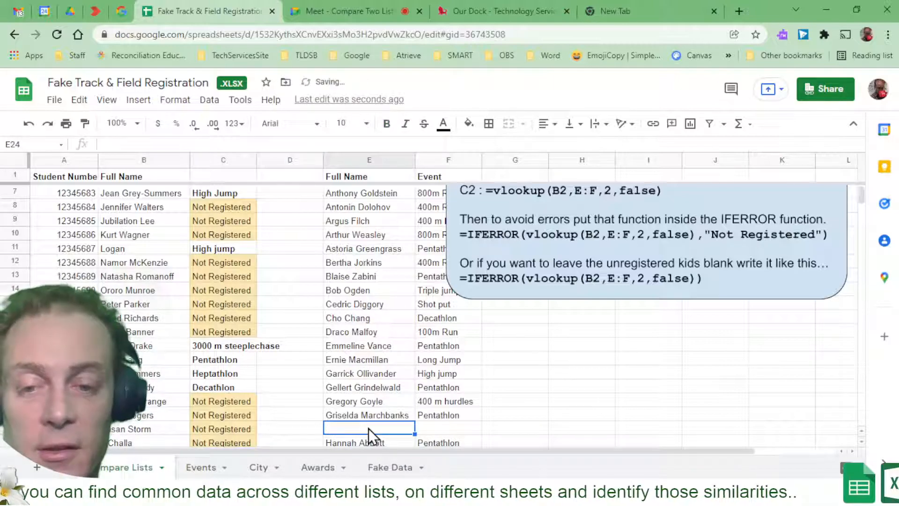
{"action": "scroll", "coordinate": [304, 298], "scroll_direction": "up", "scroll_amount": 3}
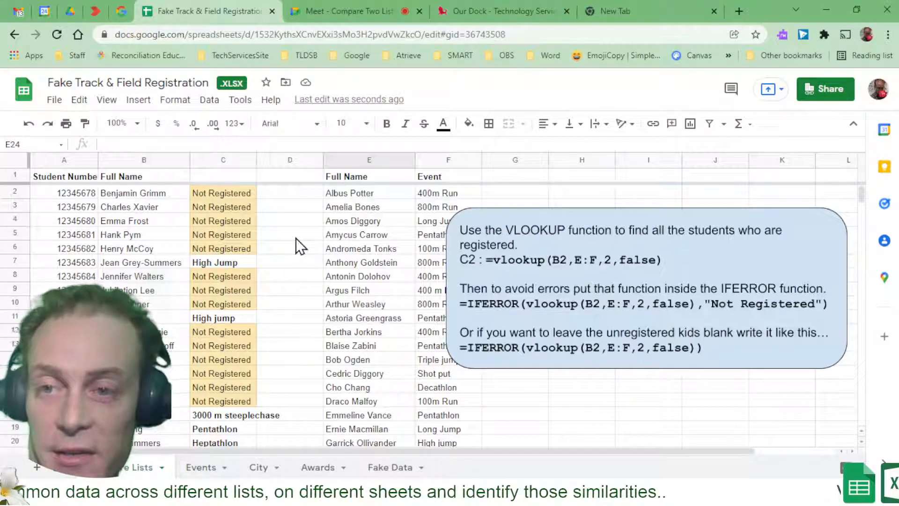
{"action": "left_click", "coordinate": [29, 124]}
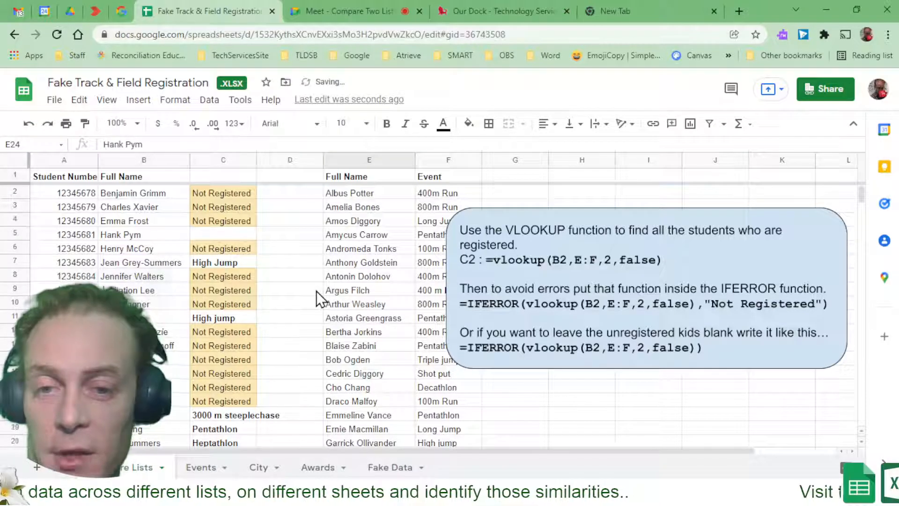
Fill the Pentathlon event from F23 down into the empty cell F24 and check the result in C5.
{"action": "scroll", "coordinate": [316, 290], "scroll_direction": "down", "scroll_amount": 3}
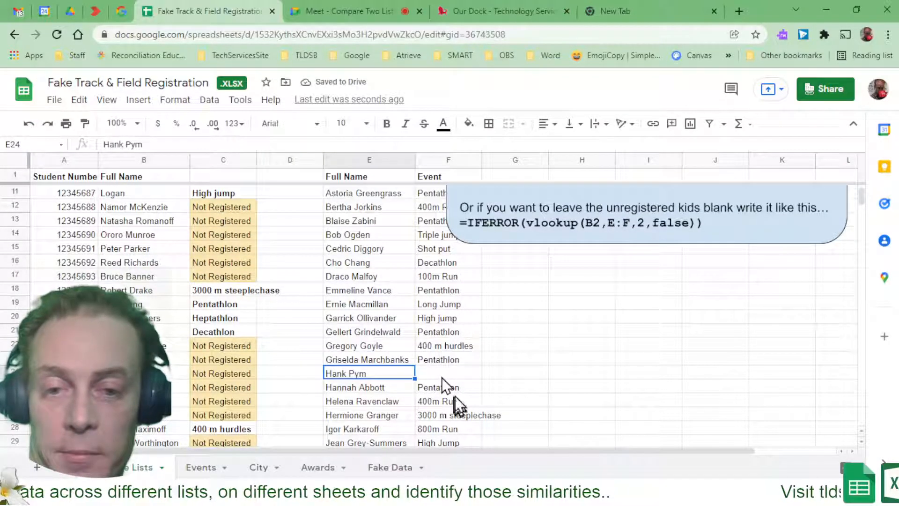
{"action": "left_click", "coordinate": [456, 373]}
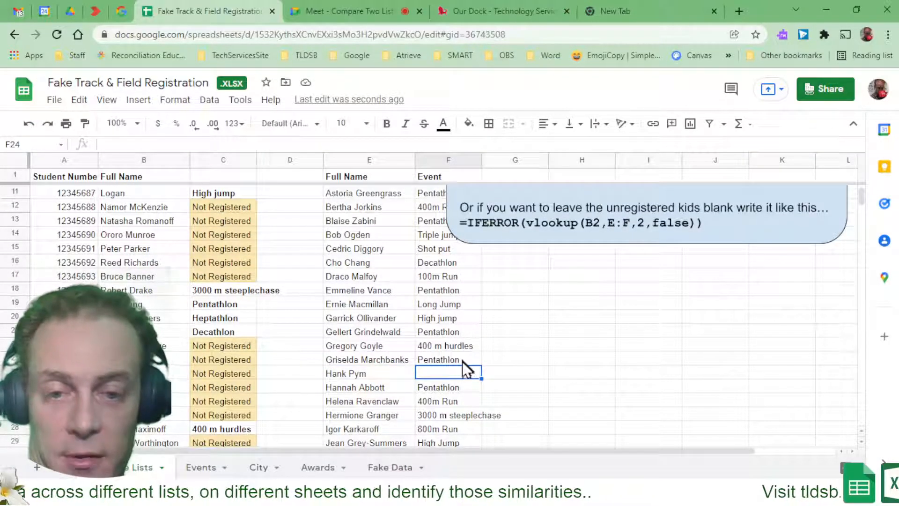
{"action": "left_click", "coordinate": [462, 361]}
{"action": "left_click_drag", "start_coordinate": [482, 363], "coordinate": [501, 371]}
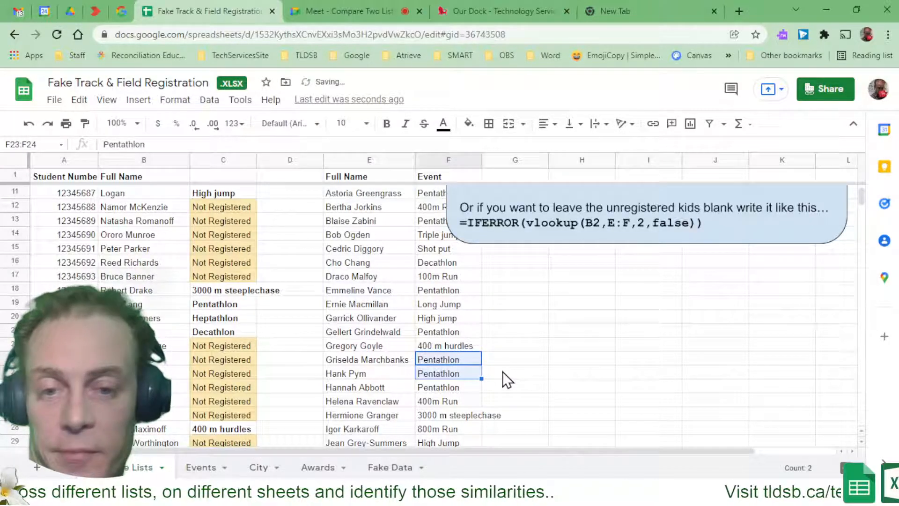
{"action": "left_click", "coordinate": [502, 371]}
{"action": "scroll", "coordinate": [502, 372], "scroll_direction": "up", "scroll_amount": 3}
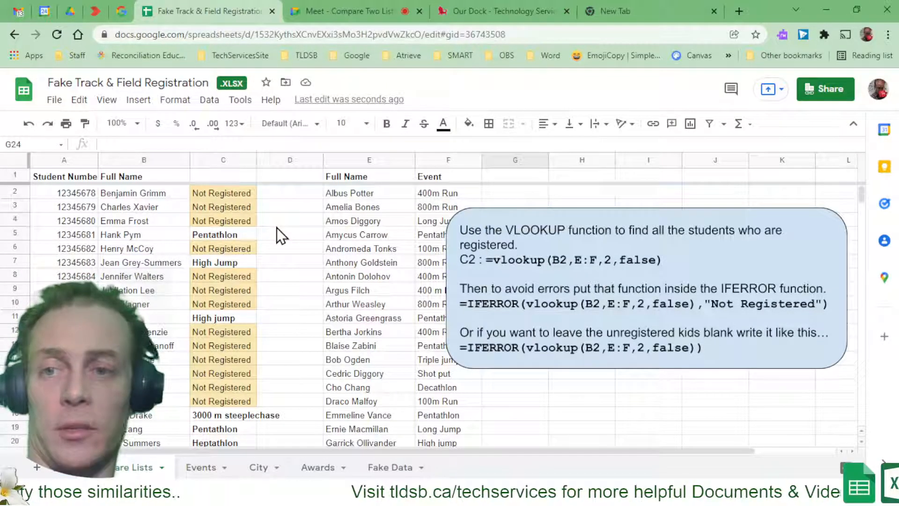
View the Events sheet, and examine the Fake Data sheet's columns from Student Number through Track & Field.
{"action": "left_click", "coordinate": [207, 468]}
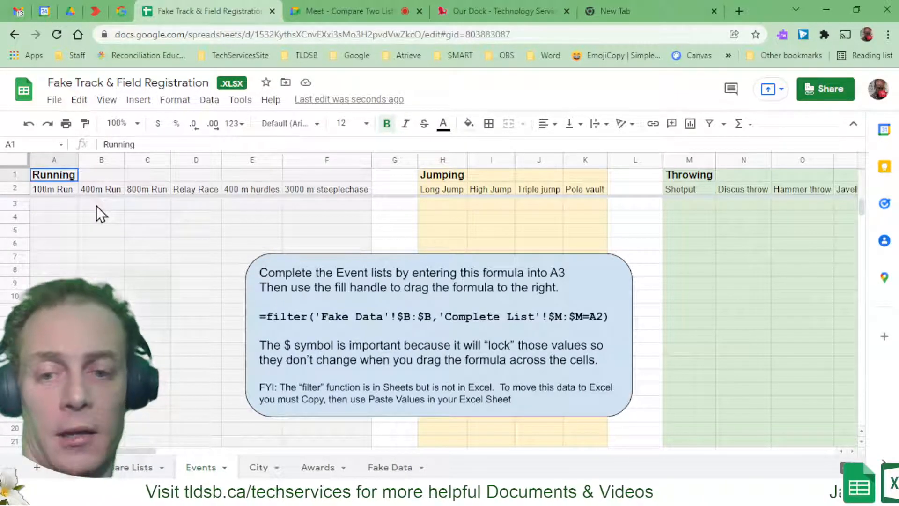
{"action": "left_click", "coordinate": [388, 467]}
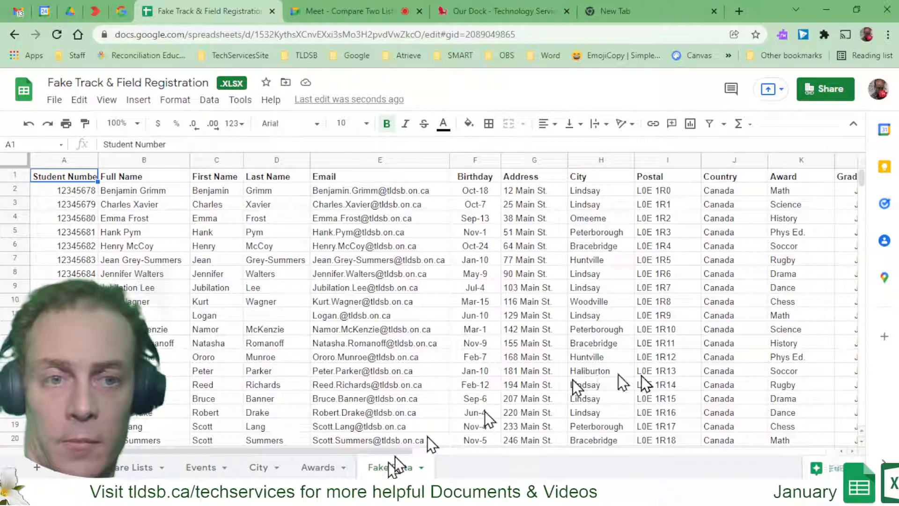
{"action": "scroll", "coordinate": [641, 375], "scroll_direction": "right", "scroll_amount": 5}
{"action": "scroll", "coordinate": [642, 375], "scroll_direction": "left", "scroll_amount": 3}
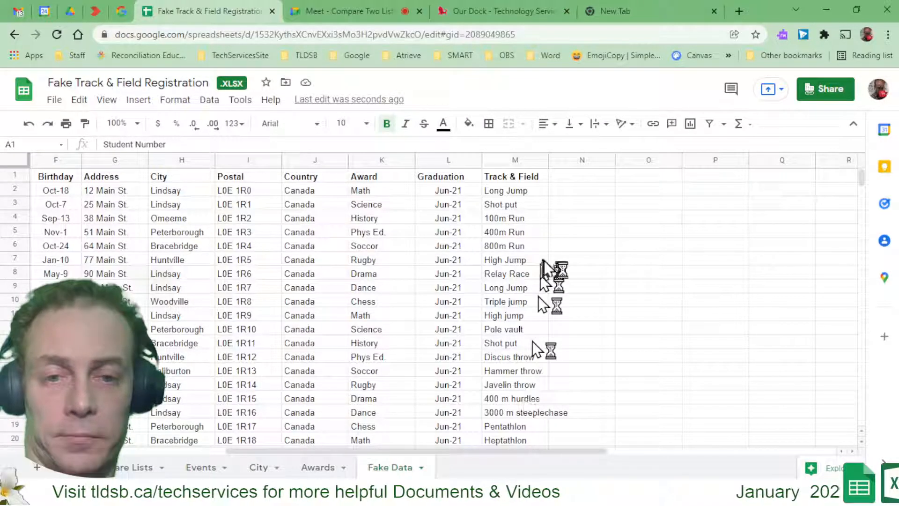
{"action": "scroll", "coordinate": [391, 293], "scroll_direction": "left", "scroll_amount": 4}
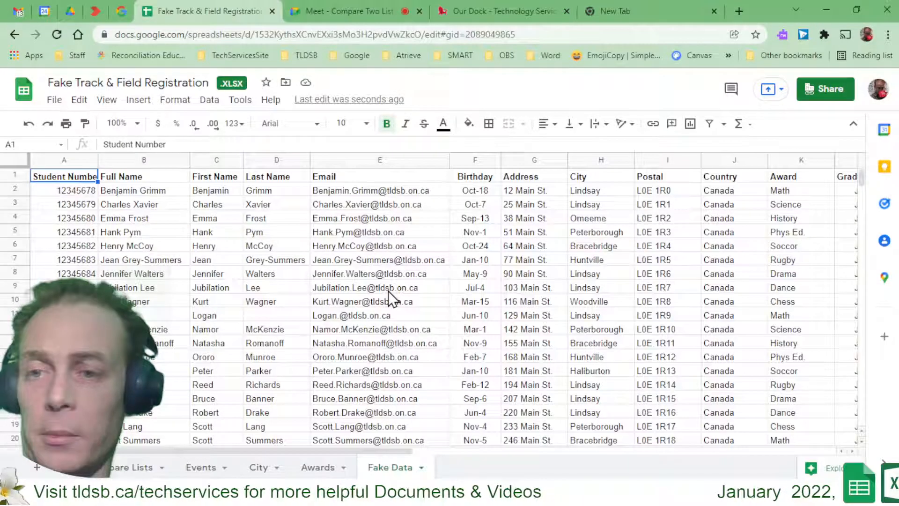
{"action": "scroll", "coordinate": [388, 291], "scroll_direction": "right", "scroll_amount": 4}
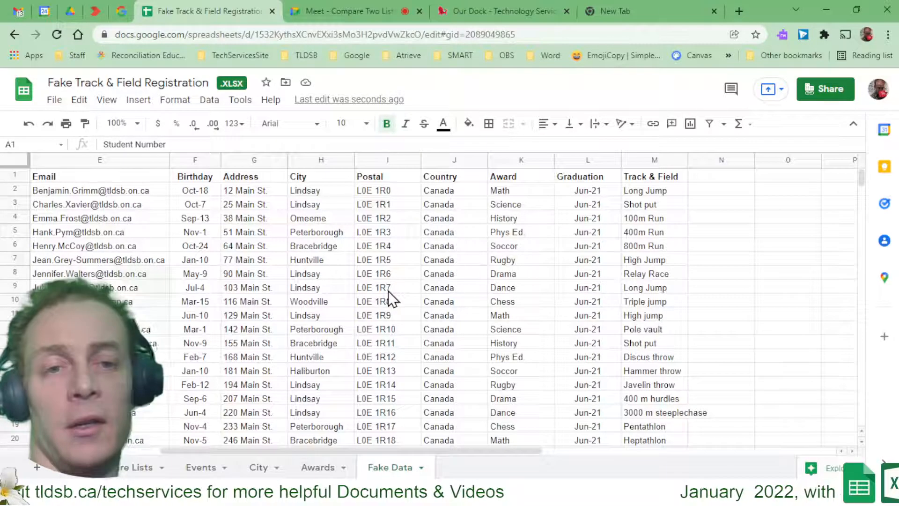
{"action": "scroll", "coordinate": [389, 291], "scroll_direction": "left", "scroll_amount": 4}
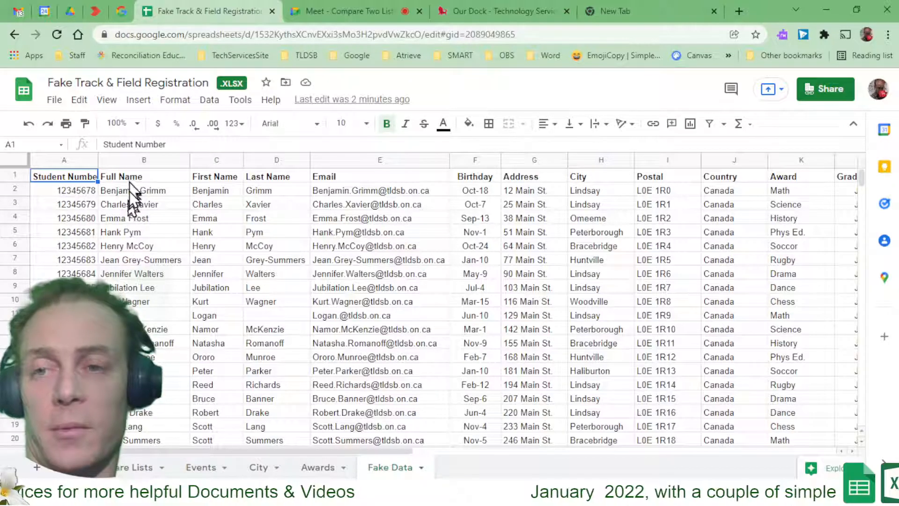
Freeze 1 row in the Fake Data sheet and check that the headers stay in place through the student records.
{"action": "left_click", "coordinate": [107, 100]}
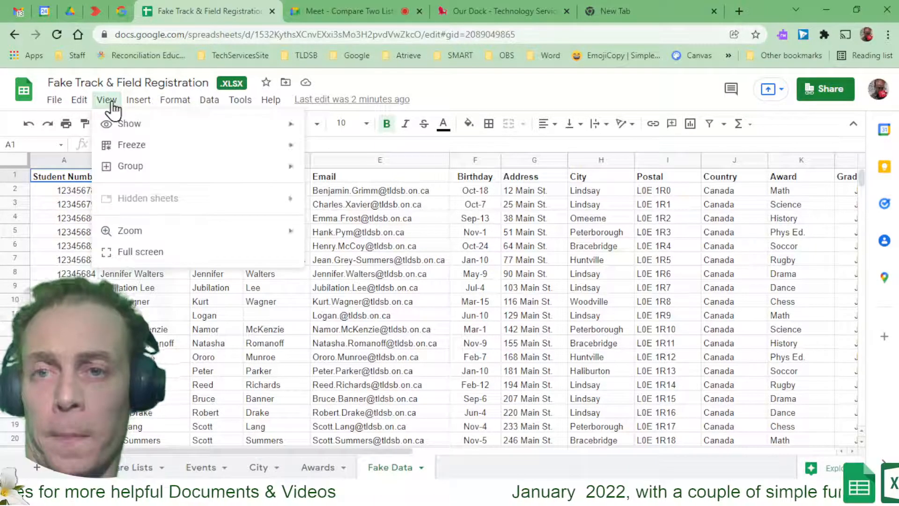
{"action": "left_click", "coordinate": [138, 99]}
{"action": "mouse_move", "coordinate": [133, 146]}
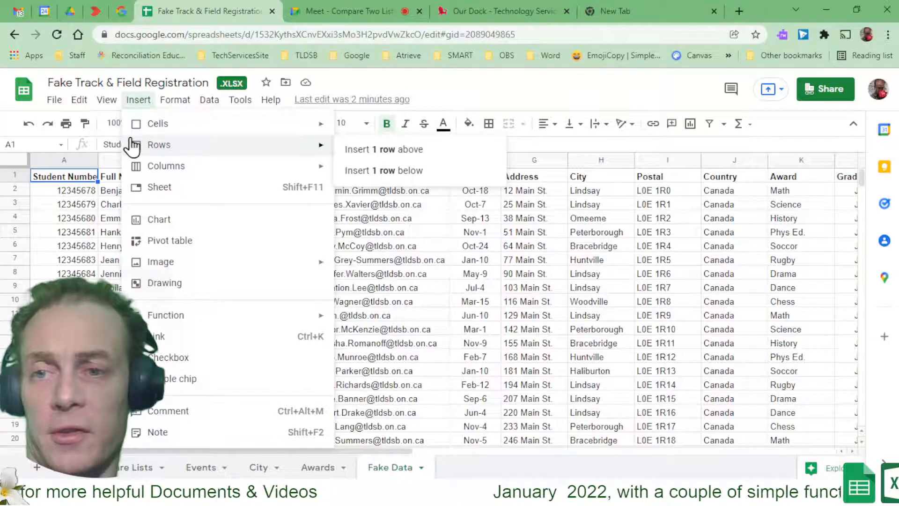
{"action": "left_click", "coordinate": [106, 99]}
{"action": "left_click", "coordinate": [105, 101]}
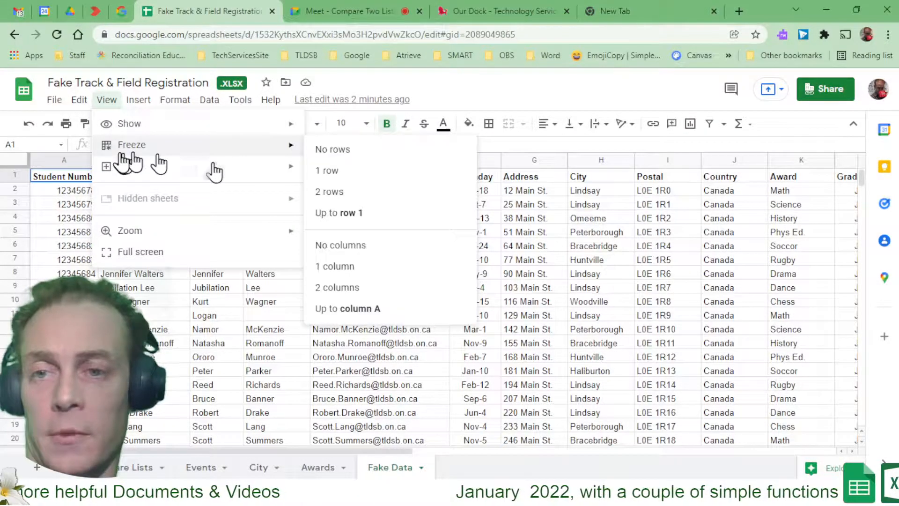
{"action": "mouse_move", "coordinate": [277, 148]}
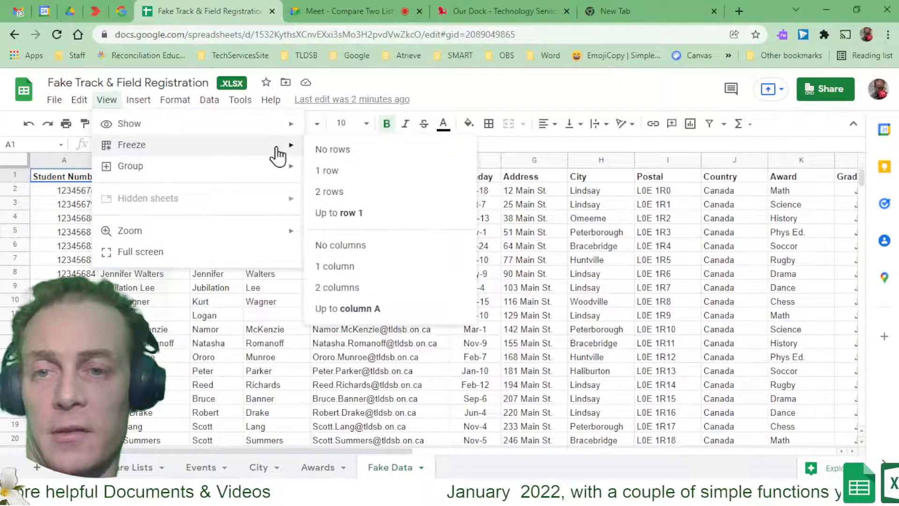
{"action": "left_click", "coordinate": [360, 173]}
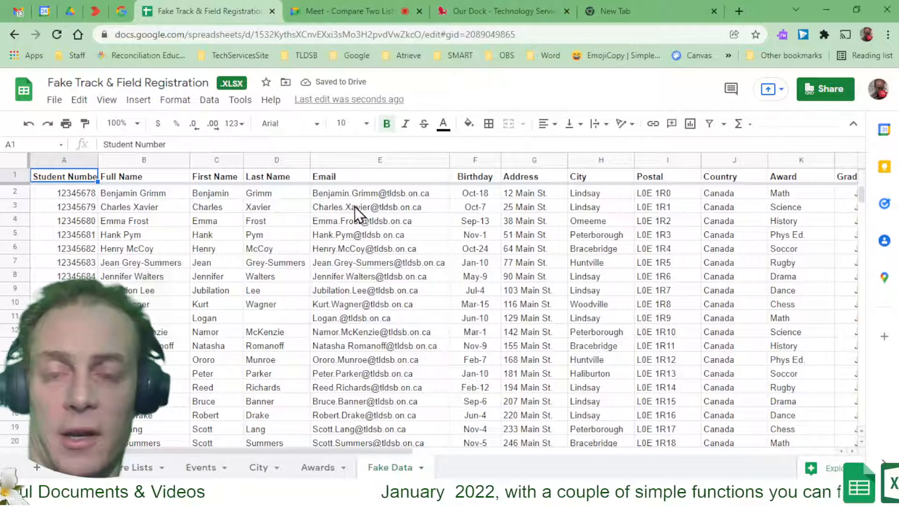
{"action": "scroll", "coordinate": [355, 206], "scroll_direction": "down", "scroll_amount": 1}
{"action": "scroll", "coordinate": [355, 206], "scroll_direction": "up", "scroll_amount": 1}
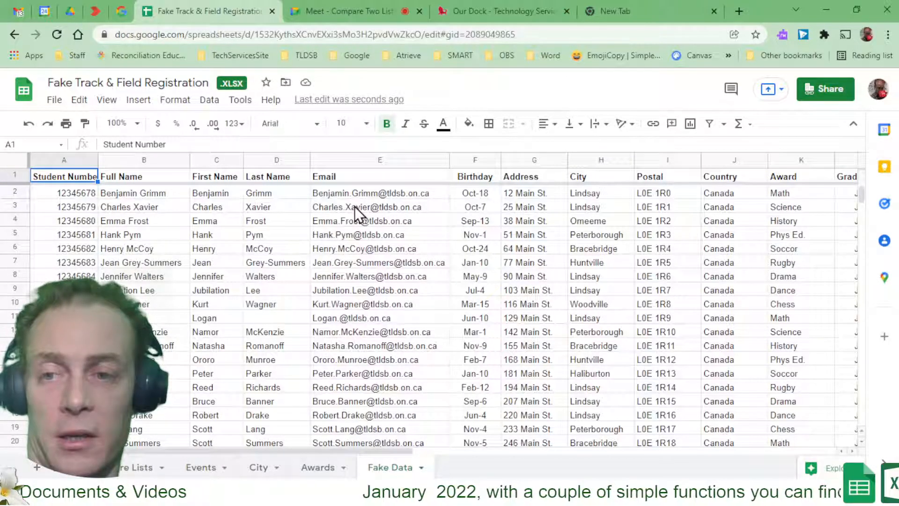
{"action": "scroll", "coordinate": [354, 206], "scroll_direction": "down", "scroll_amount": 6}
{"action": "scroll", "coordinate": [355, 206], "scroll_direction": "down", "scroll_amount": 14}
{"action": "scroll", "coordinate": [354, 206], "scroll_direction": "up", "scroll_amount": 9}
{"action": "scroll", "coordinate": [355, 206], "scroll_direction": "up", "scroll_amount": 10}
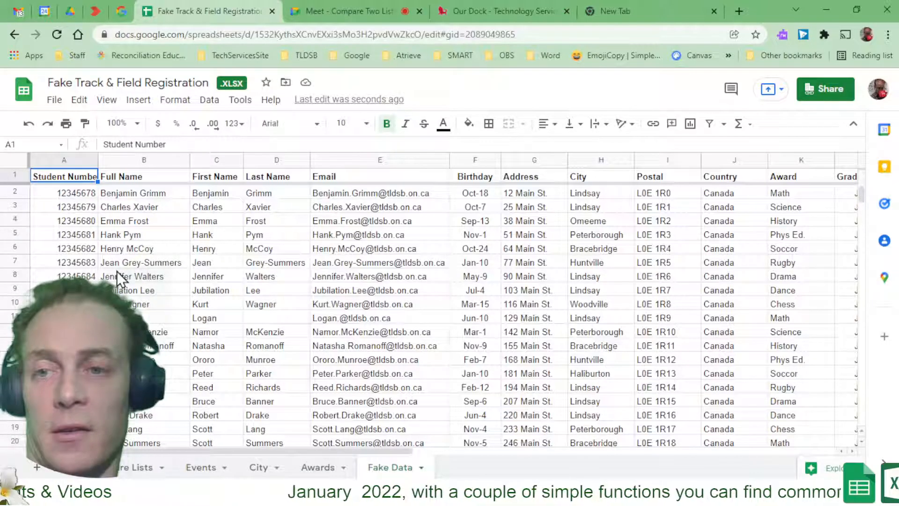
Freeze 2 columns in the Fake Data sheet and view the Track & Field column beside the student names.
{"action": "left_click", "coordinate": [107, 100]}
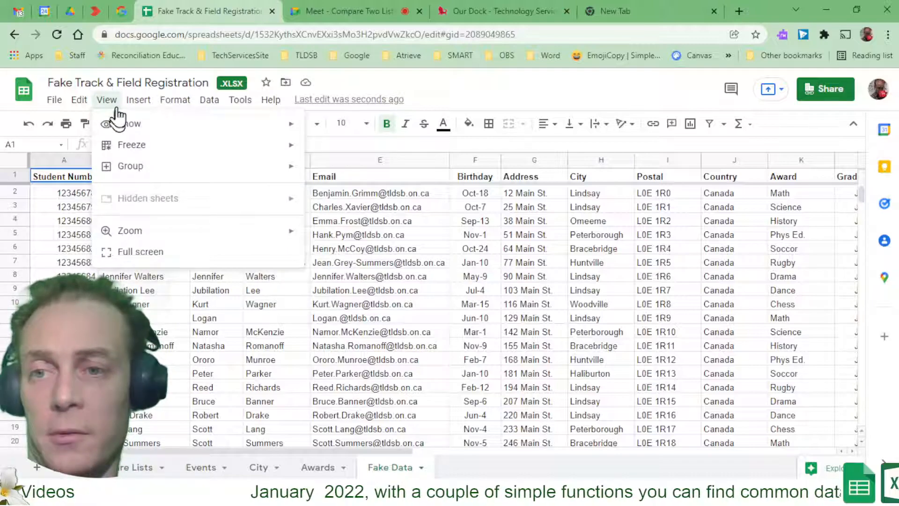
{"action": "mouse_move", "coordinate": [127, 145]}
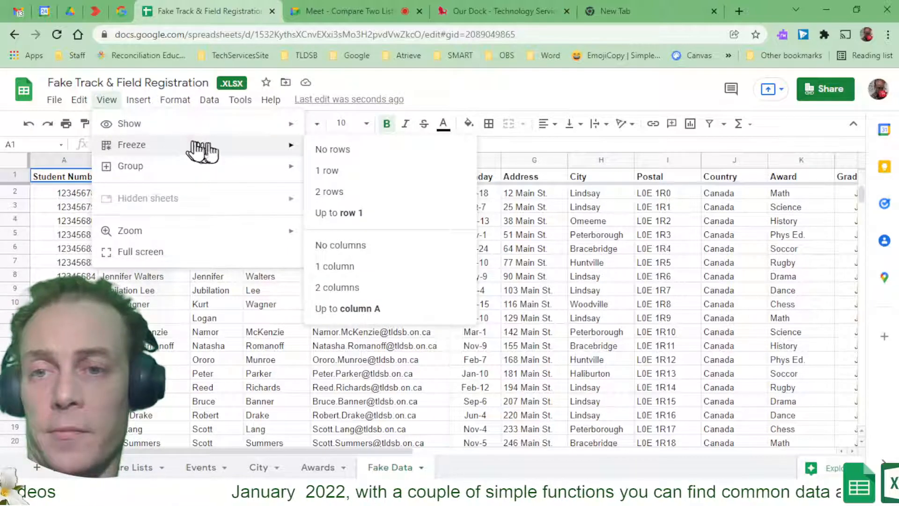
{"action": "left_click", "coordinate": [360, 288]}
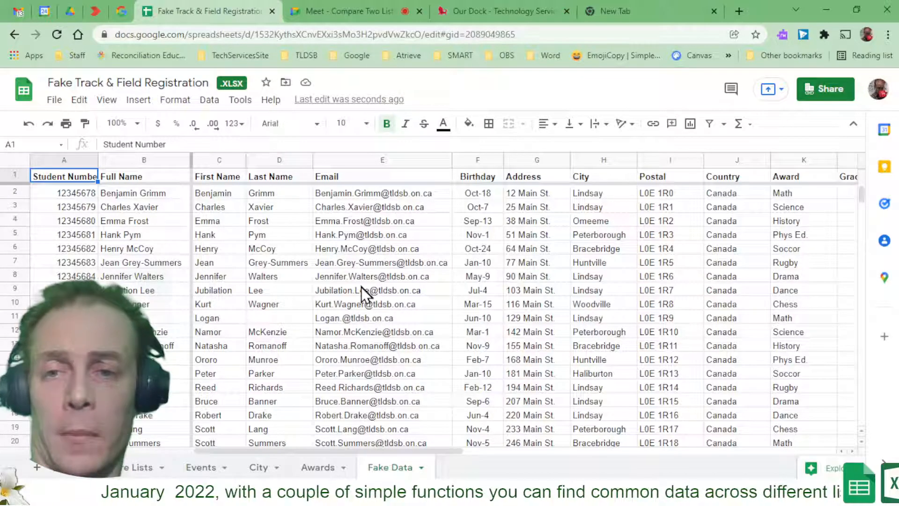
{"action": "scroll", "coordinate": [361, 286], "scroll_direction": "right", "scroll_amount": 10}
{"action": "scroll", "coordinate": [361, 286], "scroll_direction": "left", "scroll_amount": 10}
{"action": "scroll", "coordinate": [360, 287], "scroll_direction": "right", "scroll_amount": 10}
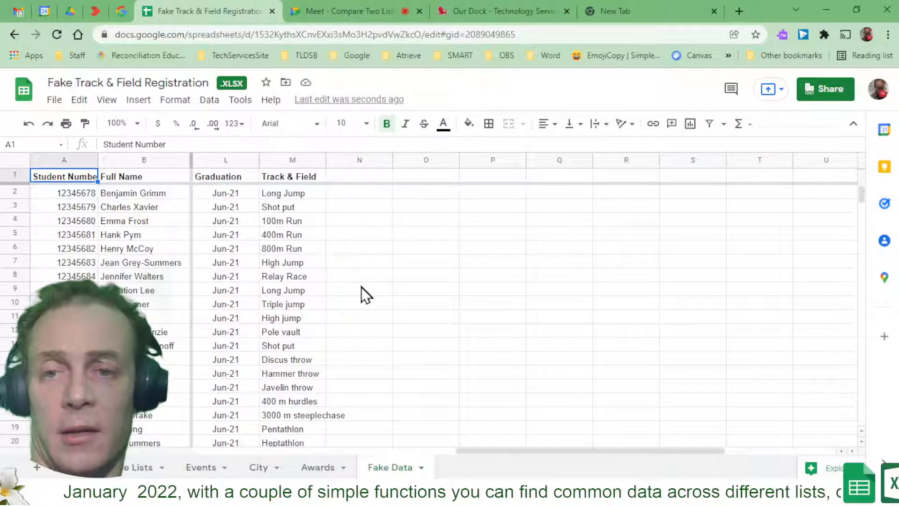
{"action": "scroll", "coordinate": [361, 286], "scroll_direction": "right", "scroll_amount": 2}
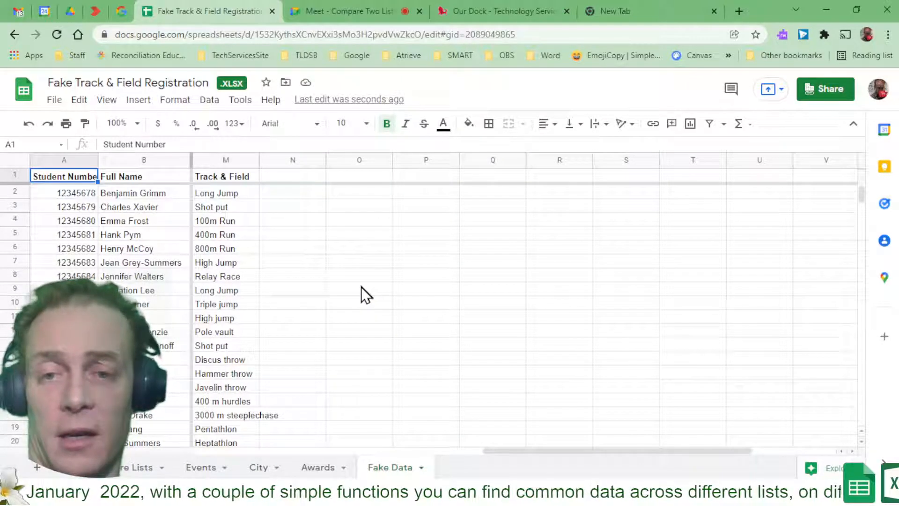
Review the Fake Data columns through Track & Field, and select cell A3 under 100m Run in the Events sheet.
{"action": "scroll", "coordinate": [361, 286], "scroll_direction": "left", "scroll_amount": 10}
{"action": "scroll", "coordinate": [361, 287], "scroll_direction": "right", "scroll_amount": 8}
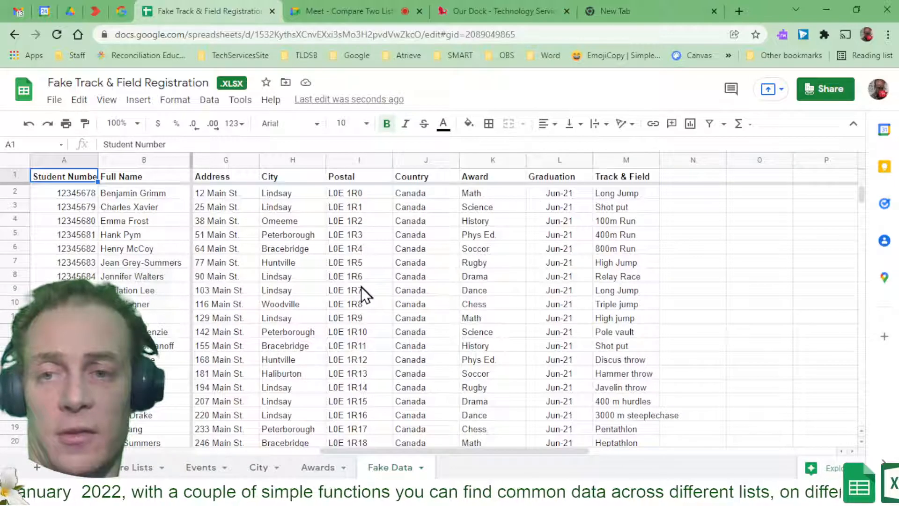
{"action": "scroll", "coordinate": [361, 286], "scroll_direction": "right", "scroll_amount": 2}
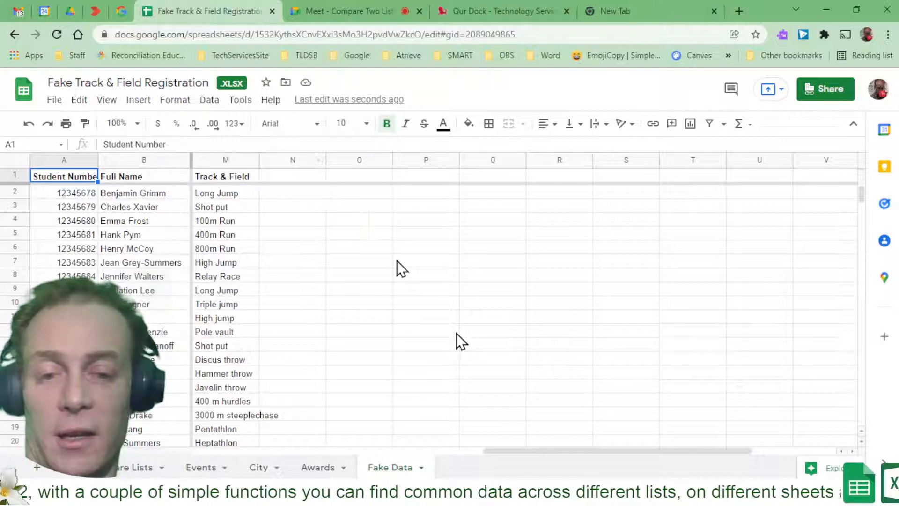
{"action": "mouse_move", "coordinate": [560, 453]}
{"action": "left_mouse_down"}
{"action": "mouse_move", "coordinate": [421, 466]}
{"action": "mouse_move", "coordinate": [566, 463]}
{"action": "left_mouse_up"}
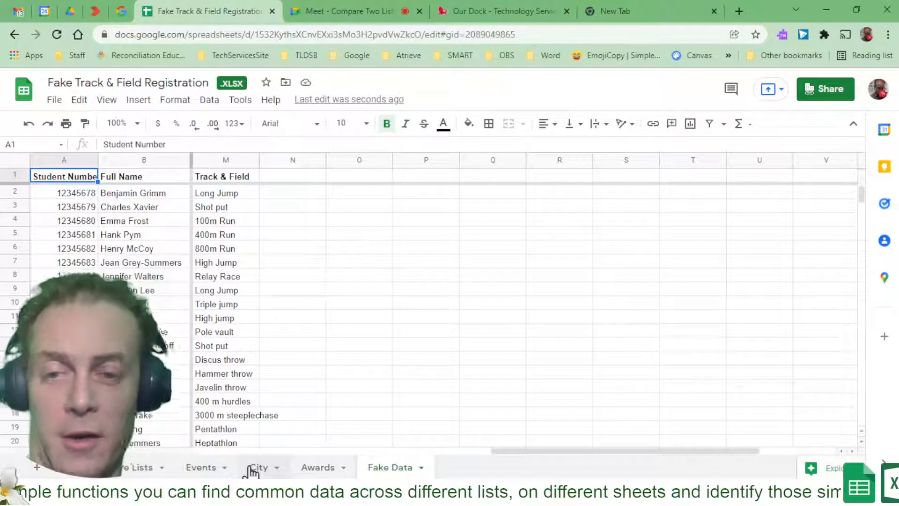
{"action": "left_click", "coordinate": [213, 468]}
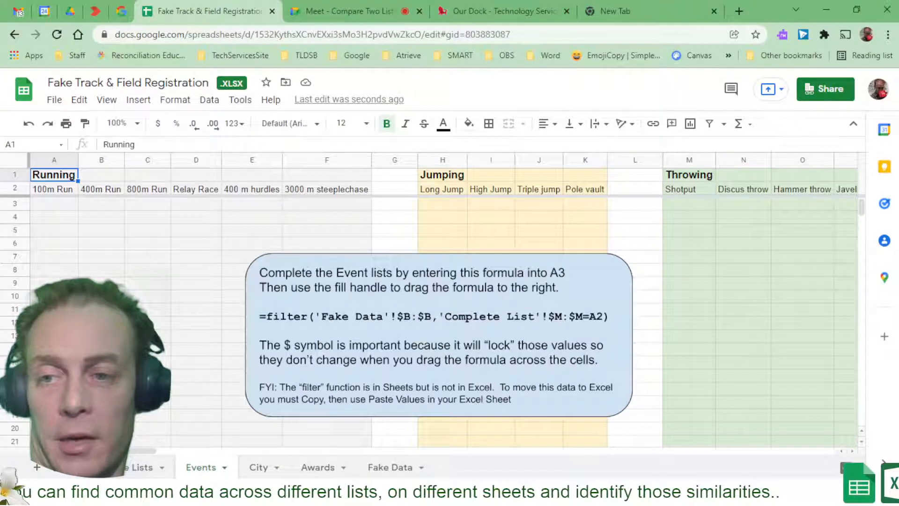
{"action": "left_click", "coordinate": [51, 205]}
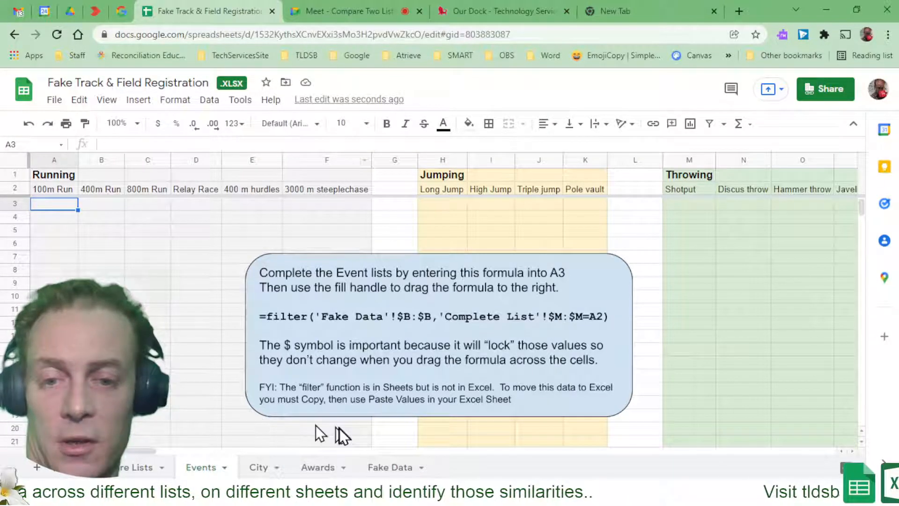
Turn on column filters for the Fake Data table and bring the Track & Field column into view.
{"action": "left_click", "coordinate": [381, 467]}
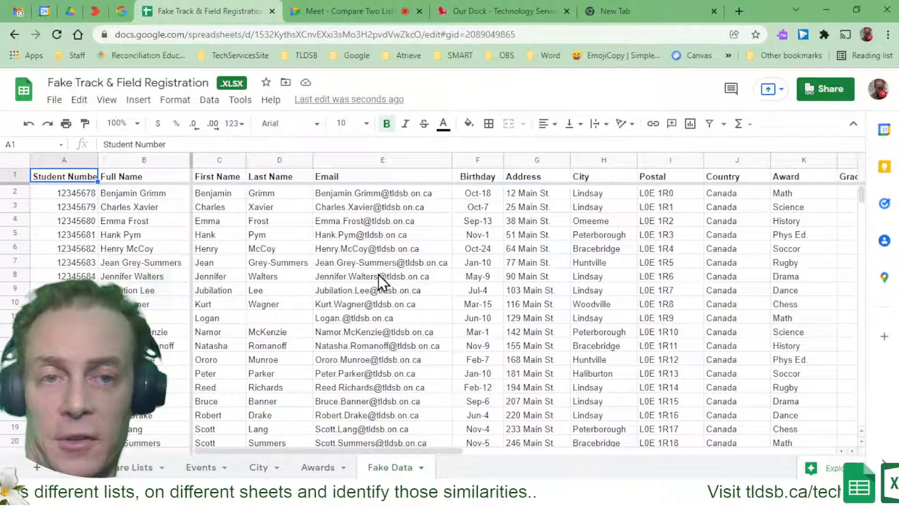
{"action": "left_click", "coordinate": [709, 124]}
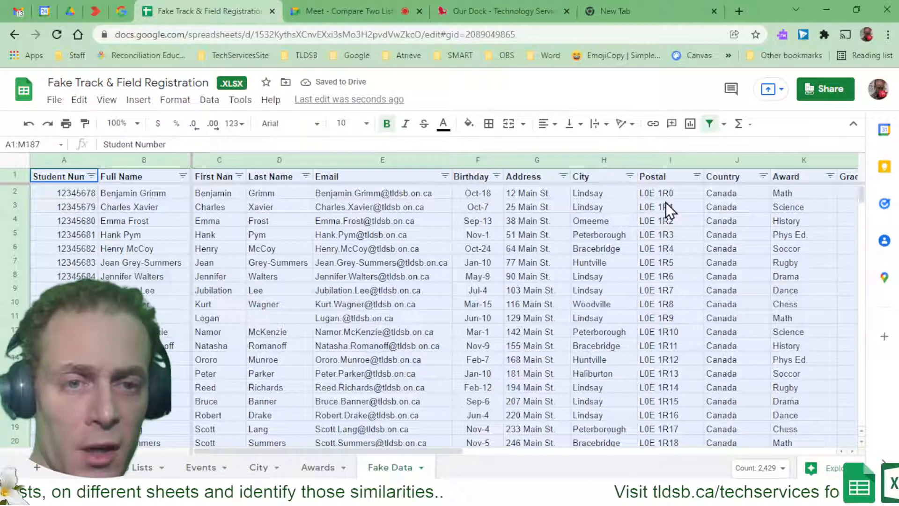
{"action": "scroll", "coordinate": [665, 202], "scroll_direction": "right", "scroll_amount": 10}
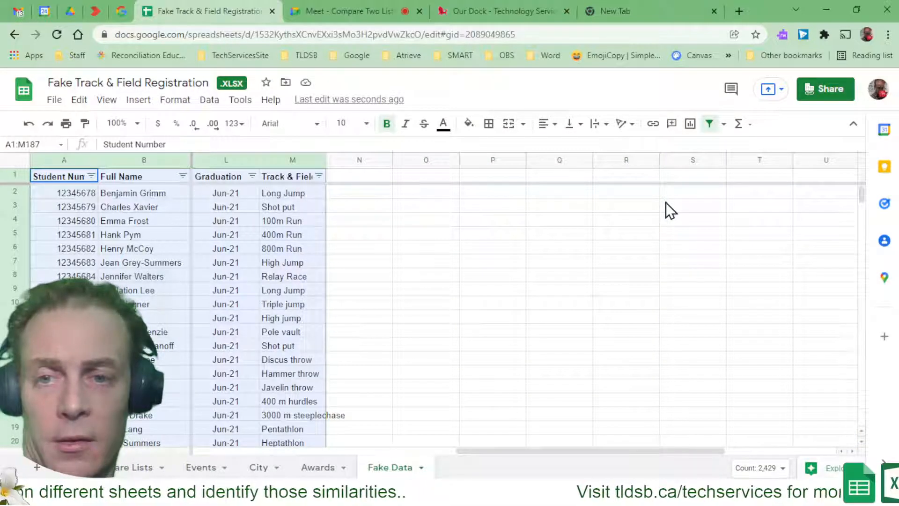
{"action": "scroll", "coordinate": [665, 202], "scroll_direction": "left", "scroll_amount": 3}
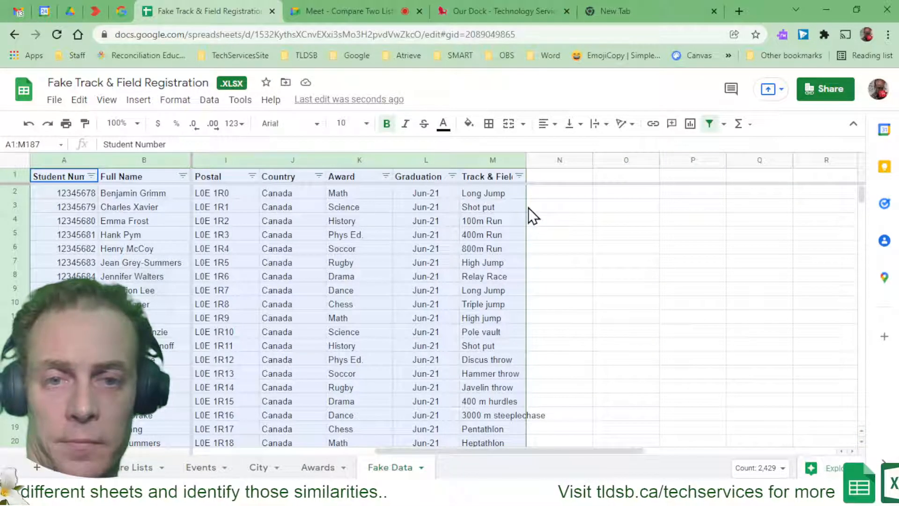
{"action": "left_click", "coordinate": [505, 205]}
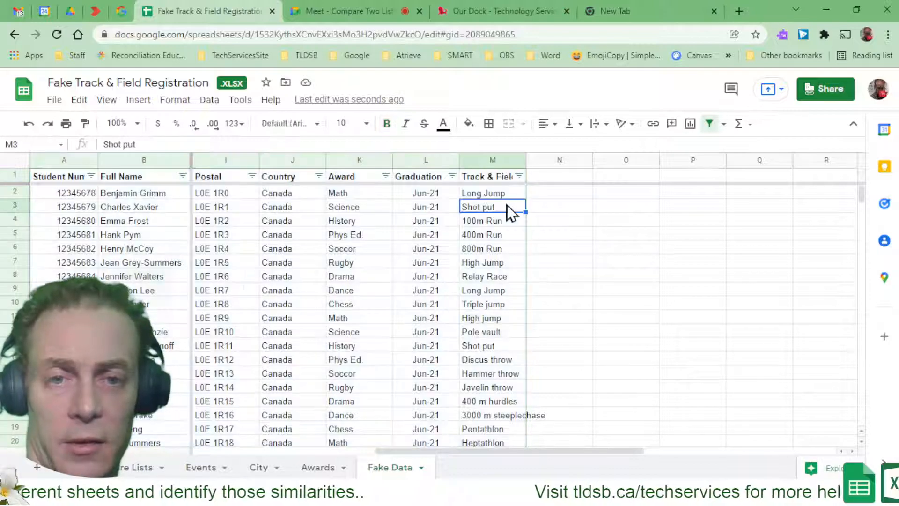
Filter the Track & Field column to only 800m Run and look through the matching students.
{"action": "left_click", "coordinate": [518, 176]}
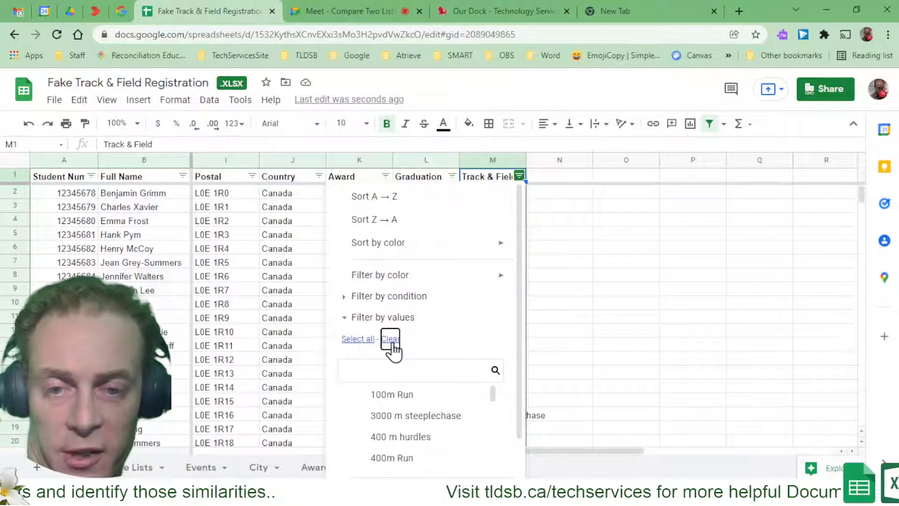
{"action": "scroll", "coordinate": [446, 327], "scroll_direction": "down", "scroll_amount": 1}
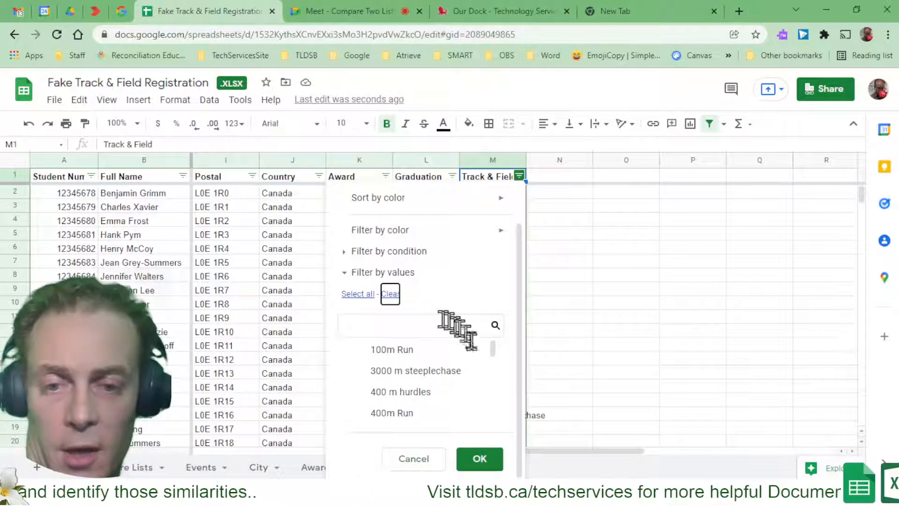
{"action": "left_click_drag", "start_coordinate": [492, 352], "coordinate": [491, 359]}
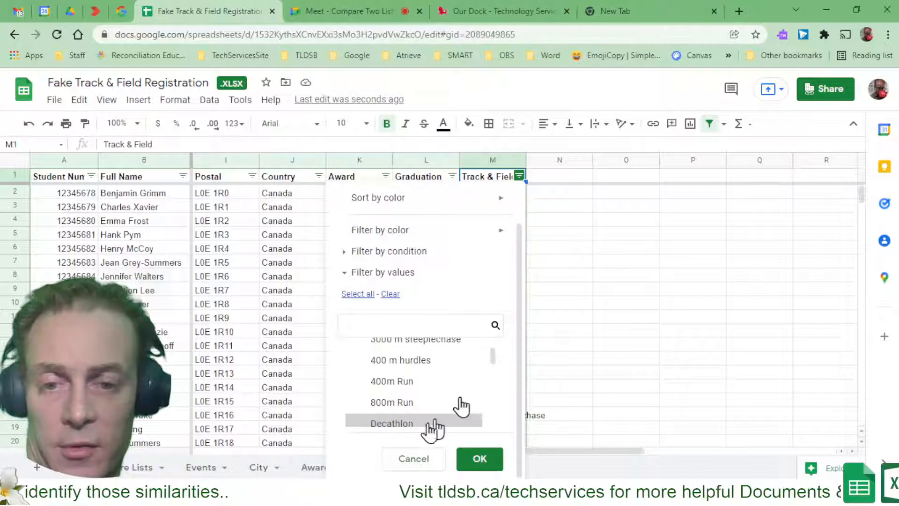
{"action": "left_click", "coordinate": [401, 404]}
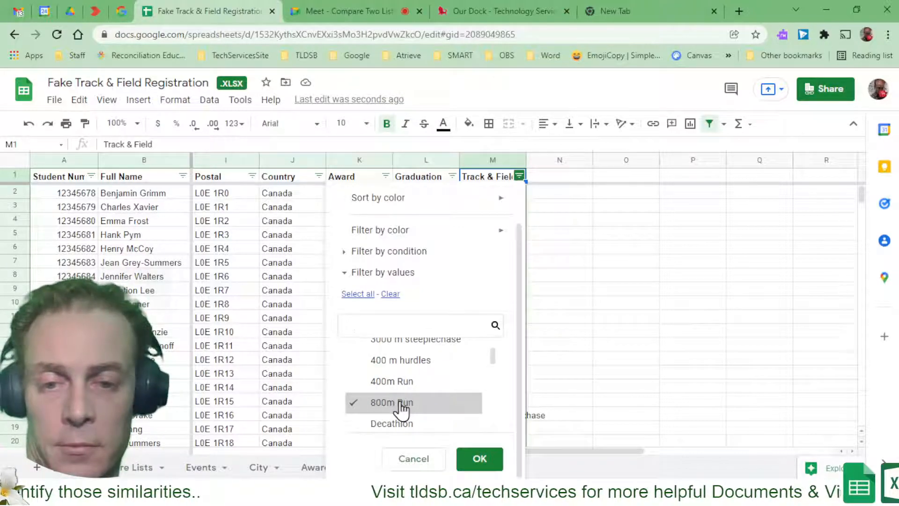
{"action": "left_click", "coordinate": [481, 461]}
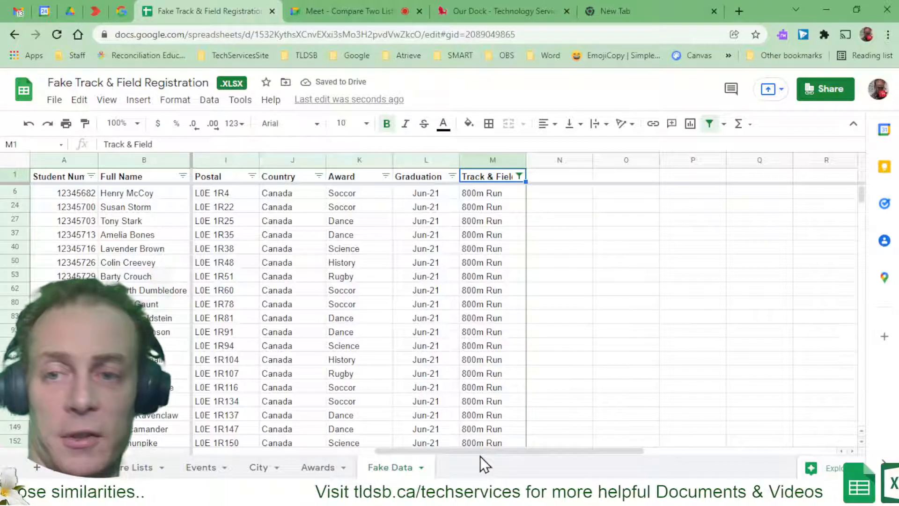
{"action": "scroll", "coordinate": [362, 336], "scroll_direction": "down", "scroll_amount": 5}
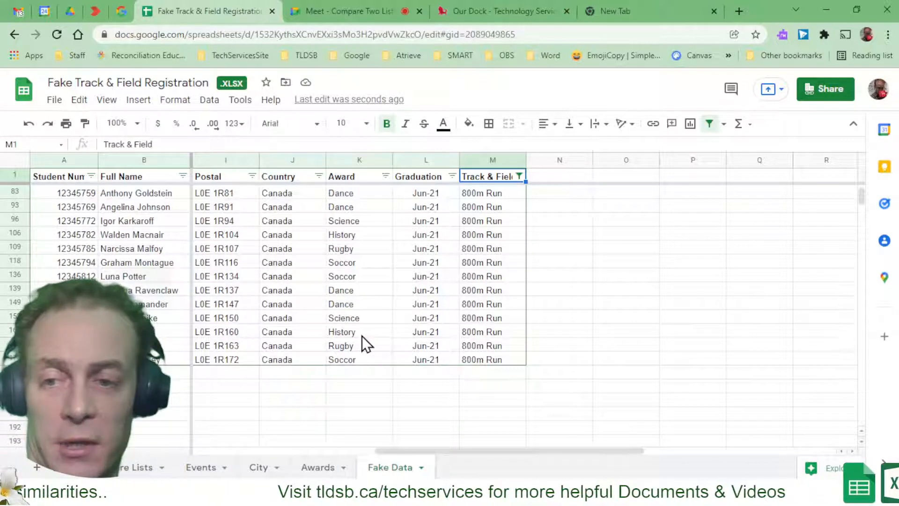
{"action": "scroll", "coordinate": [361, 335], "scroll_direction": "up", "scroll_amount": 3}
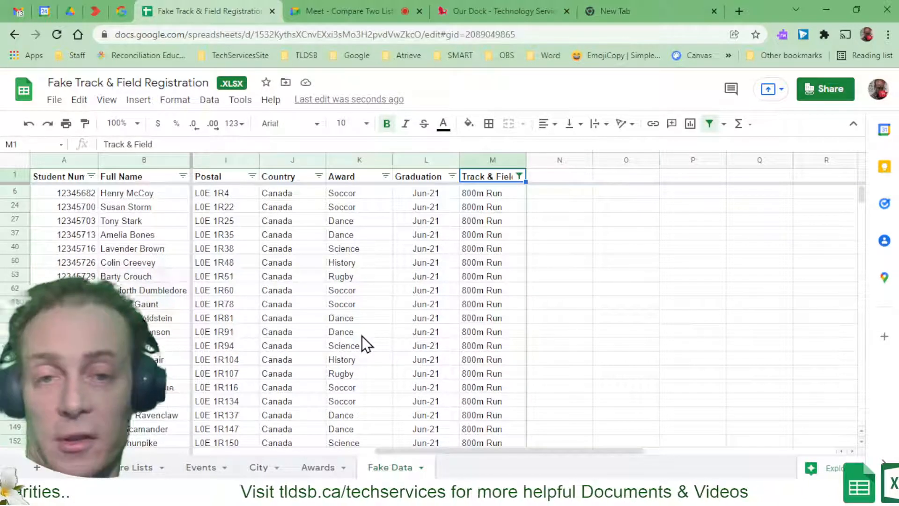
Filter the Track & Field column to only Javelin throw instead, and remove the filter from the Fake Data table.
{"action": "left_click", "coordinate": [519, 176]}
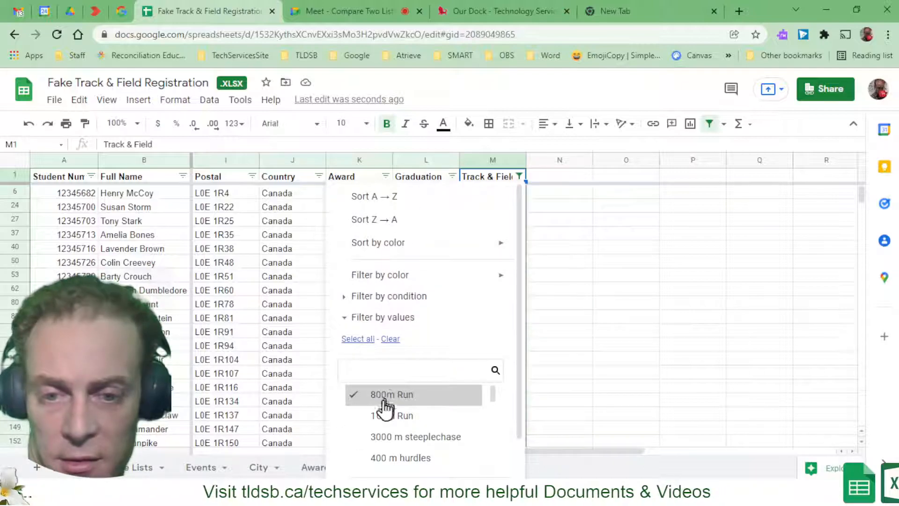
{"action": "scroll", "coordinate": [383, 401], "scroll_direction": "down", "scroll_amount": 3}
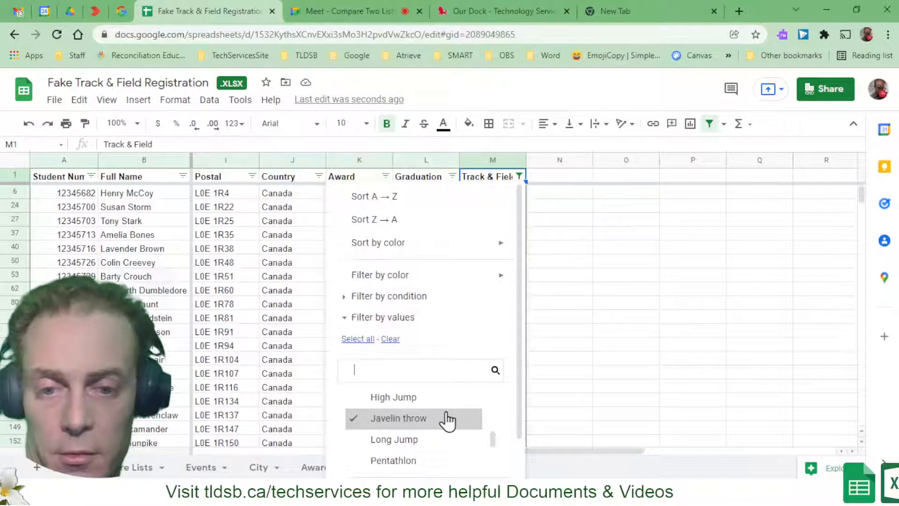
{"action": "scroll", "coordinate": [447, 420], "scroll_direction": "down", "scroll_amount": 2}
{"action": "scroll", "coordinate": [458, 277], "scroll_direction": "down", "scroll_amount": 2}
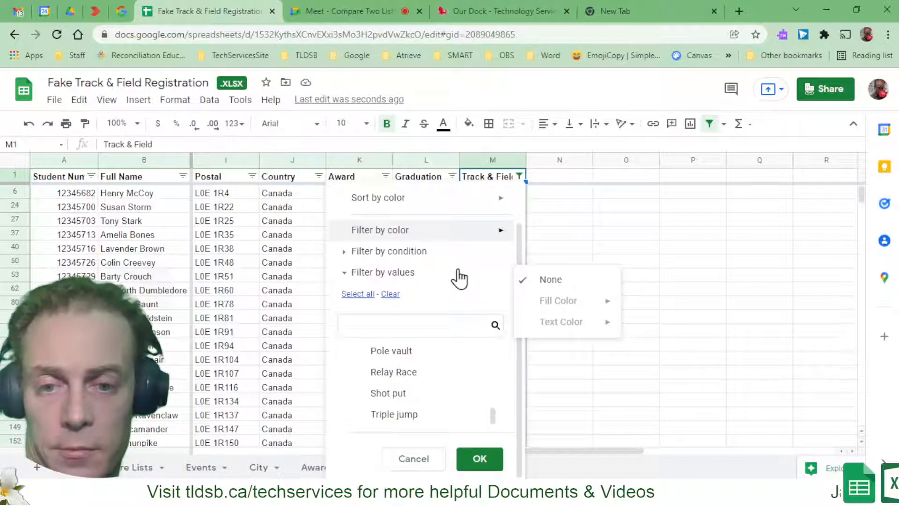
{"action": "left_click", "coordinate": [481, 458]}
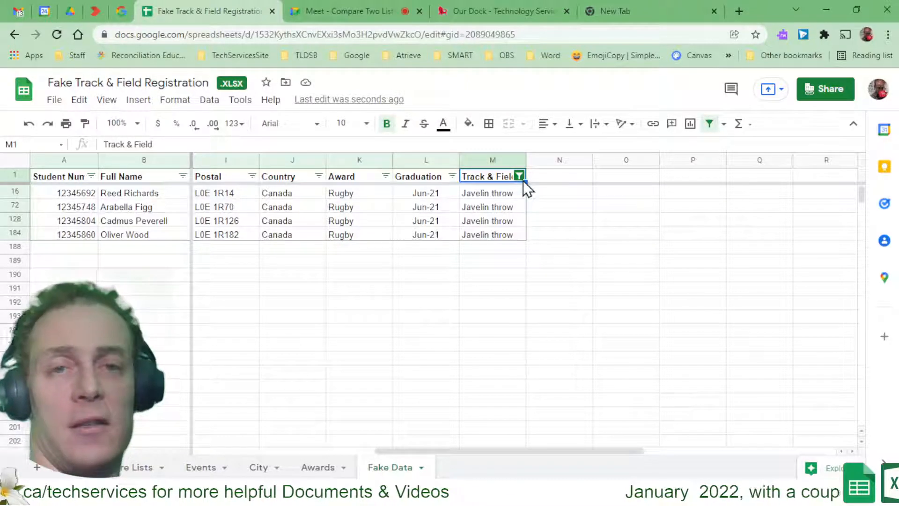
{"action": "left_click", "coordinate": [709, 124]}
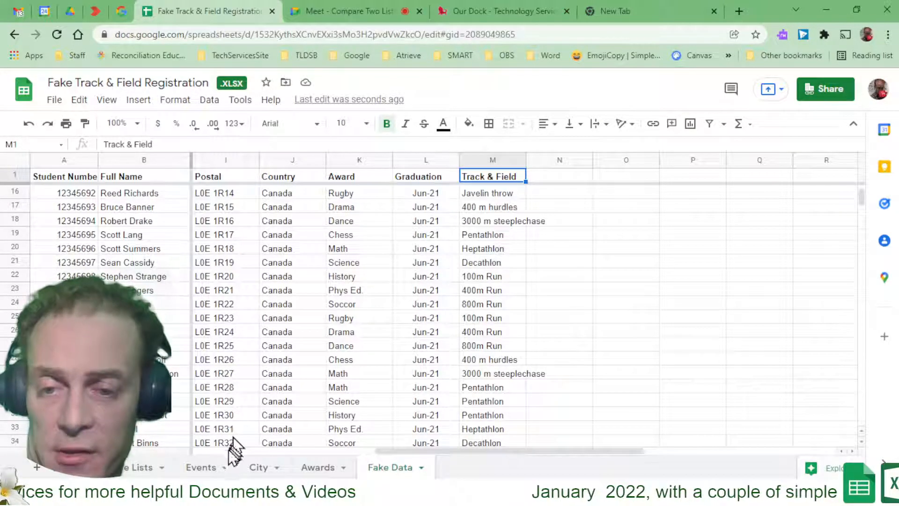
Start a FILTER formula in Events cell A3 with the Full Name column, 'Fake Data'!B:B, as its range.
{"action": "left_click", "coordinate": [206, 468]}
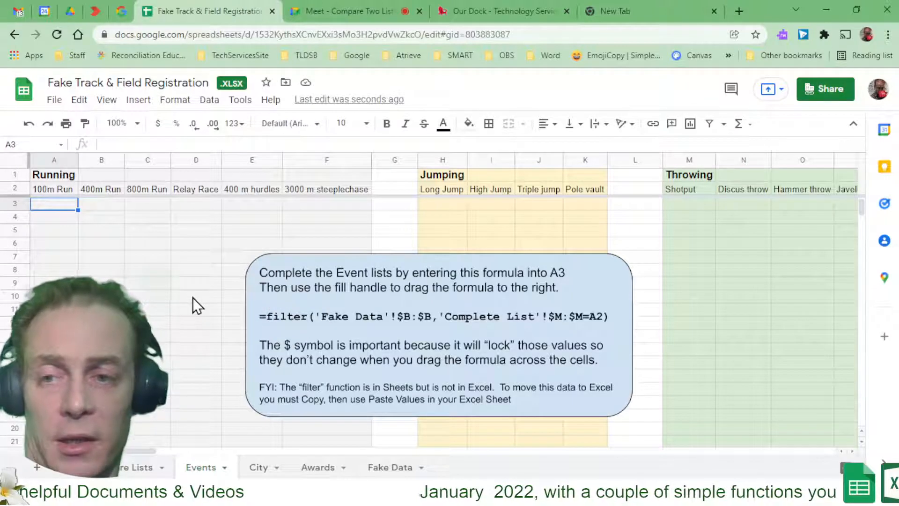
{"action": "type", "text": "="}
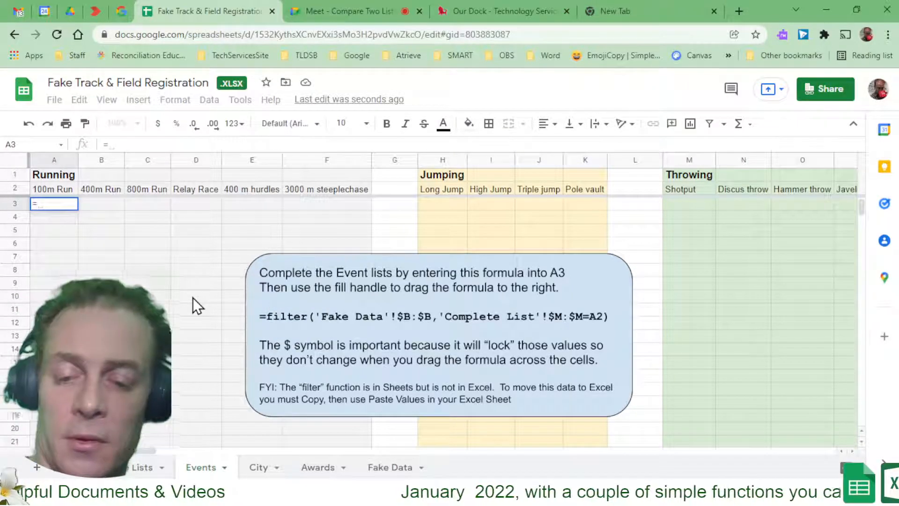
{"action": "type", "text": "filter"}
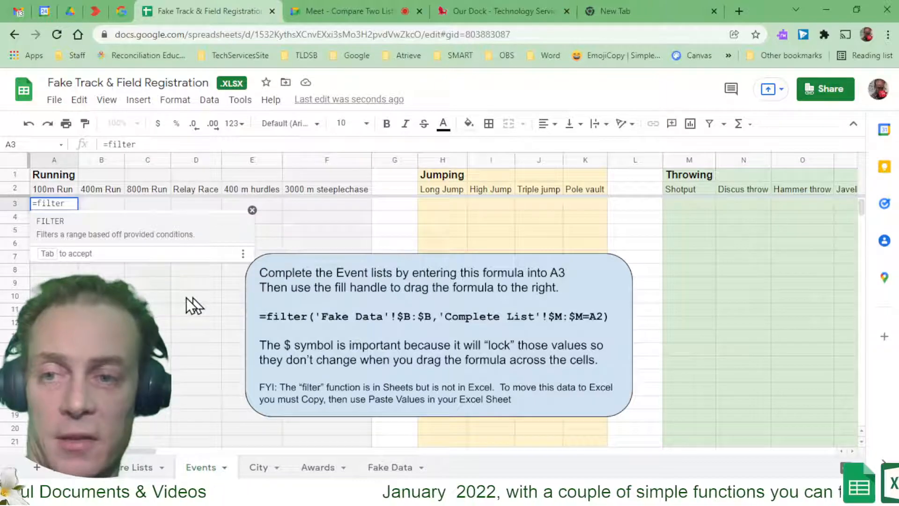
{"action": "type", "text": "("}
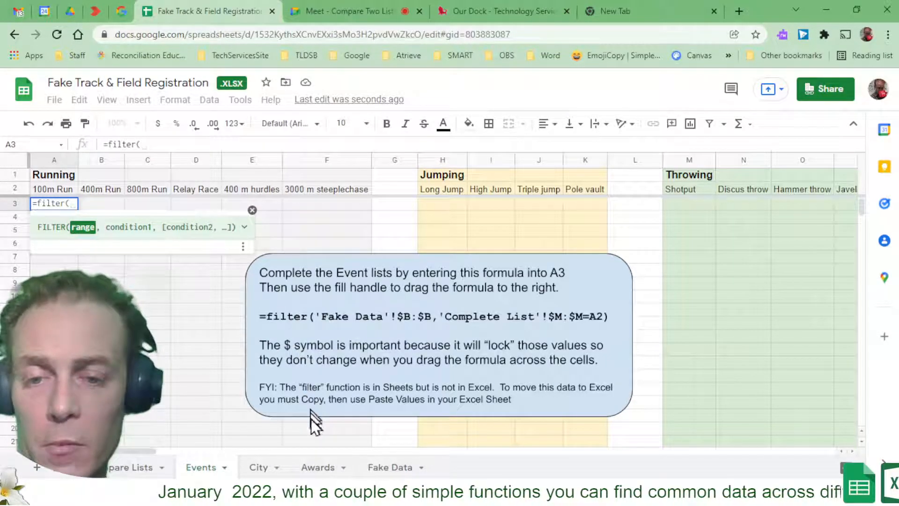
{"action": "left_click", "coordinate": [387, 468]}
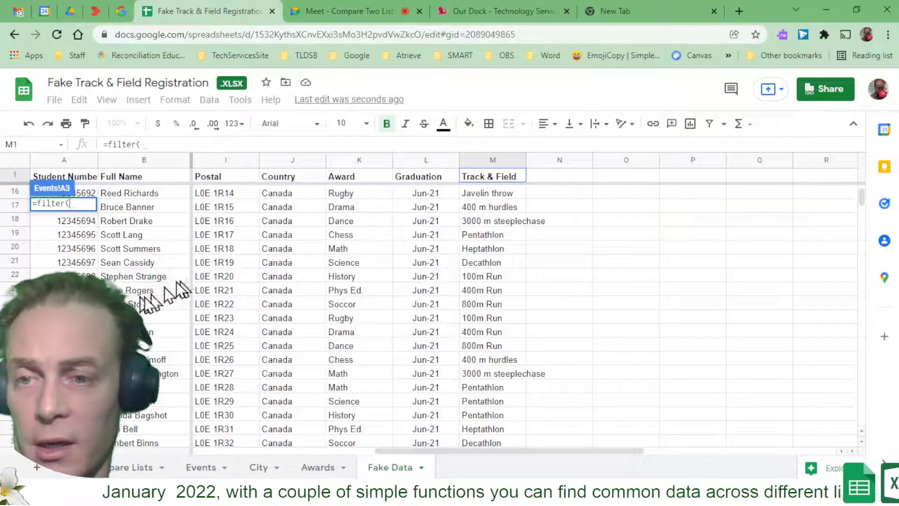
{"action": "left_click", "coordinate": [145, 162]}
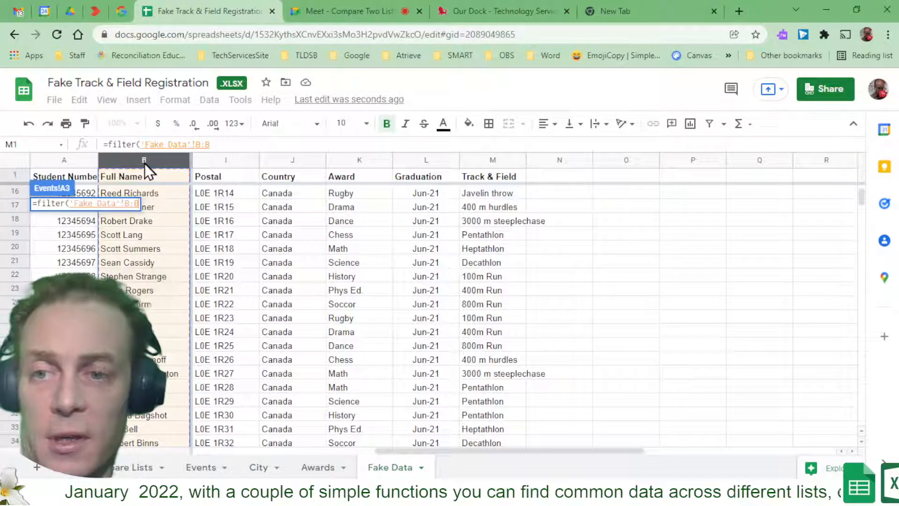
{"action": "left_click", "coordinate": [236, 145]}
{"action": "type", "text": ","}
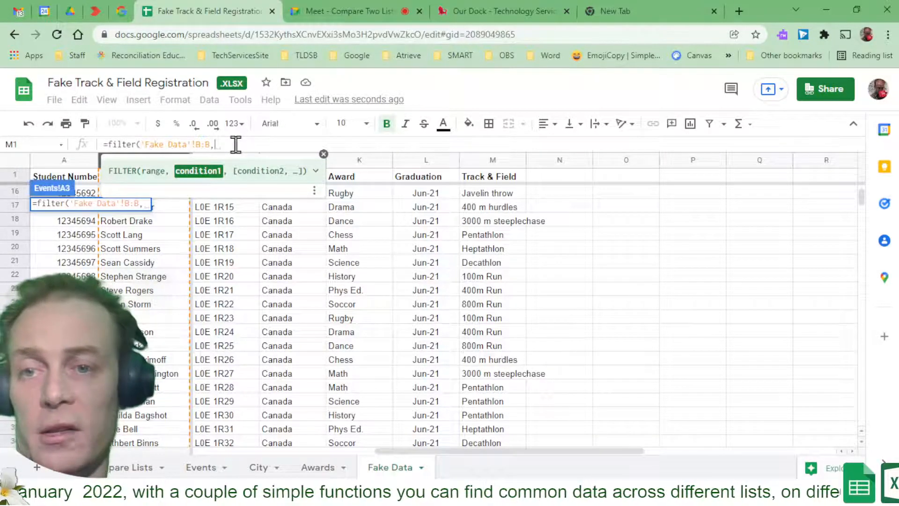
Complete the FILTER formula in Events cell A3 with the condition 'Fake Data'!M:M=A2, and look over the resulting 100m Run list.
{"action": "left_click", "coordinate": [201, 468]}
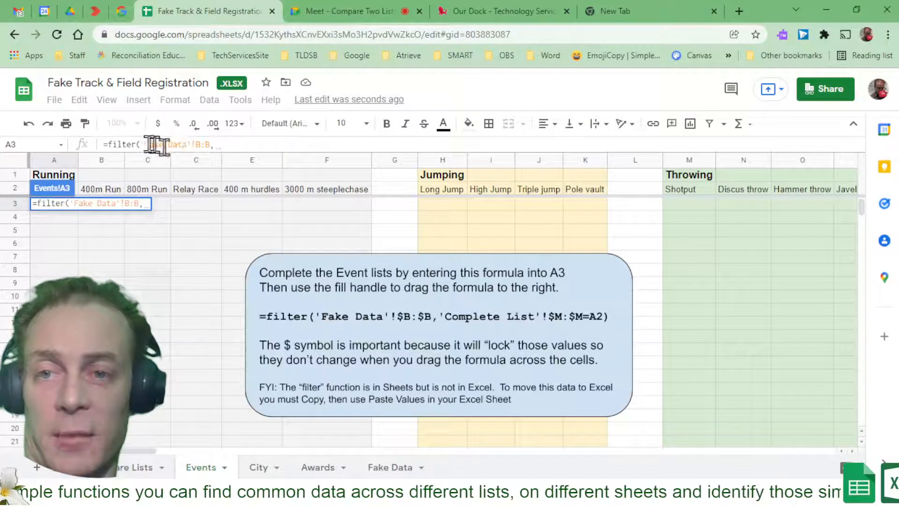
{"action": "left_click", "coordinate": [382, 468]}
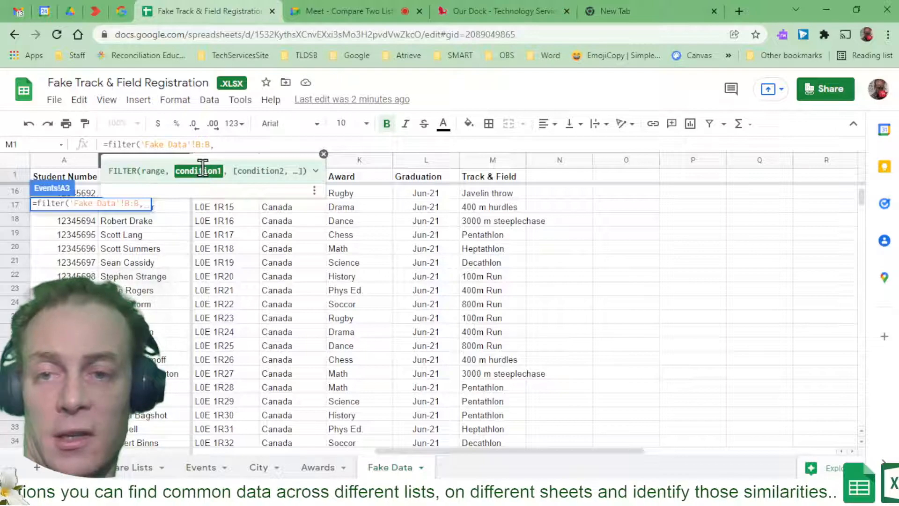
{"action": "left_click", "coordinate": [487, 163]}
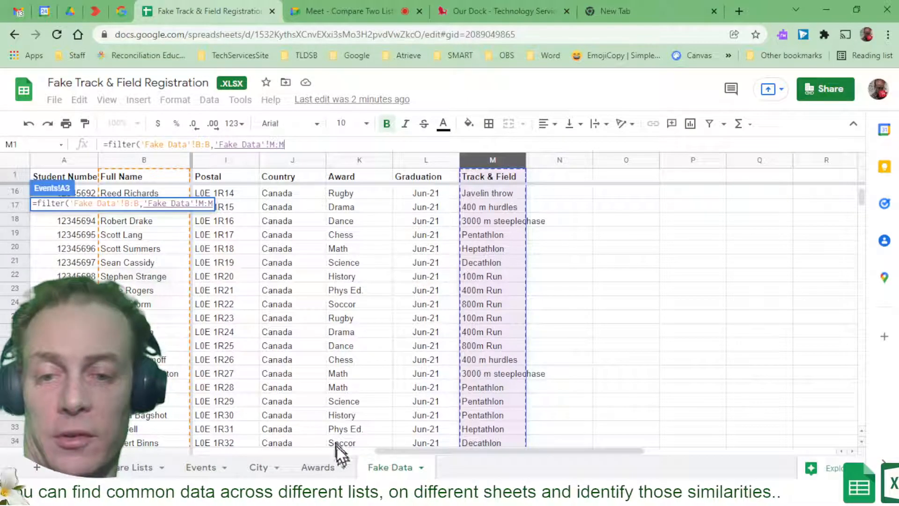
{"action": "type", "text": "="}
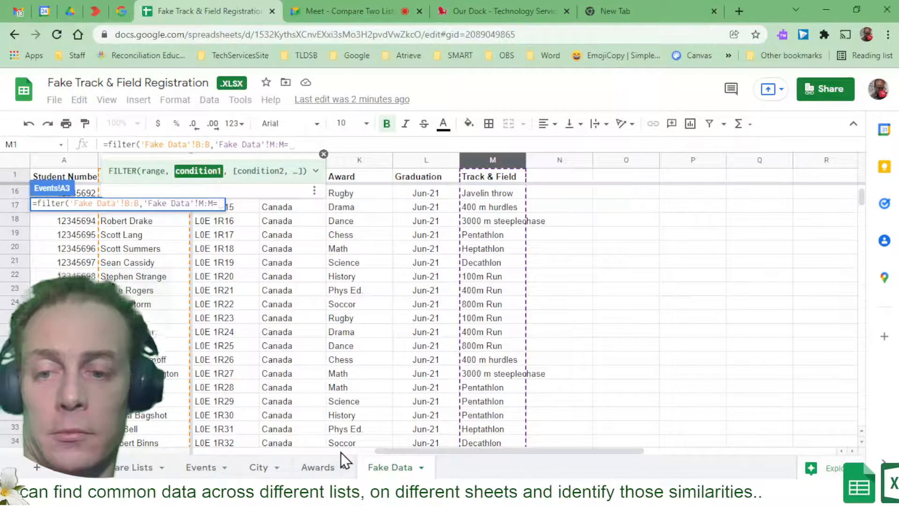
{"action": "left_click", "coordinate": [209, 468]}
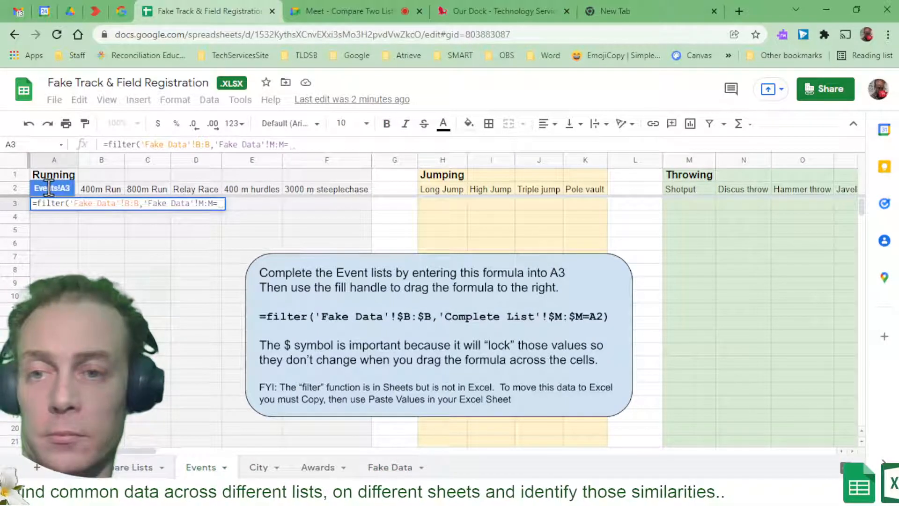
{"action": "type", "text": "a2"}
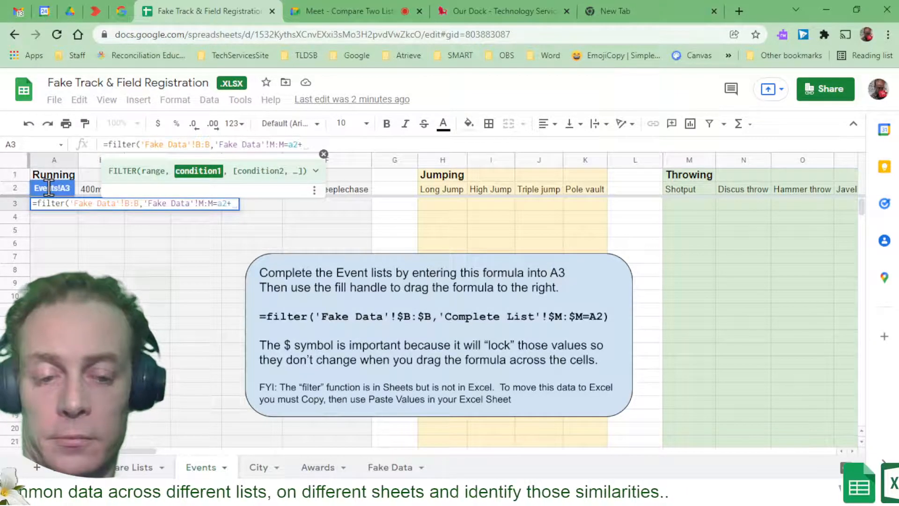
{"action": "type", "text": ")"}
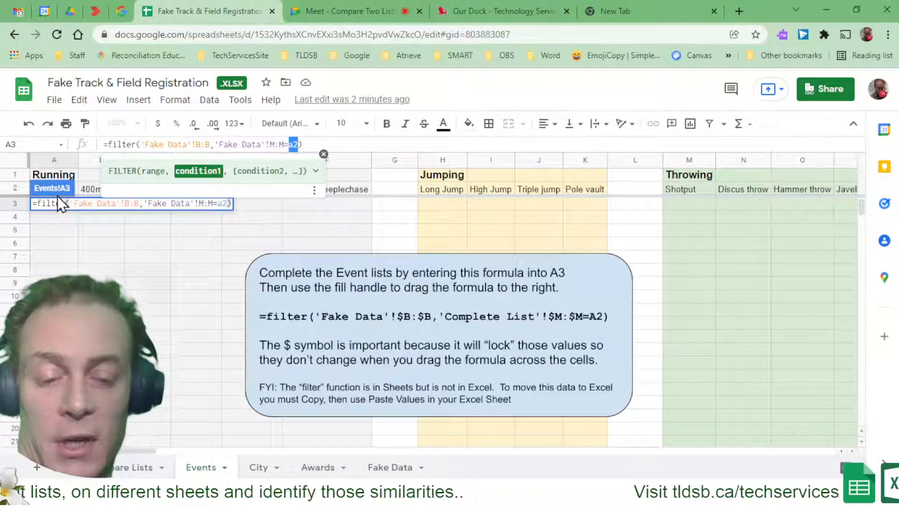
{"action": "key", "text": "Return"}
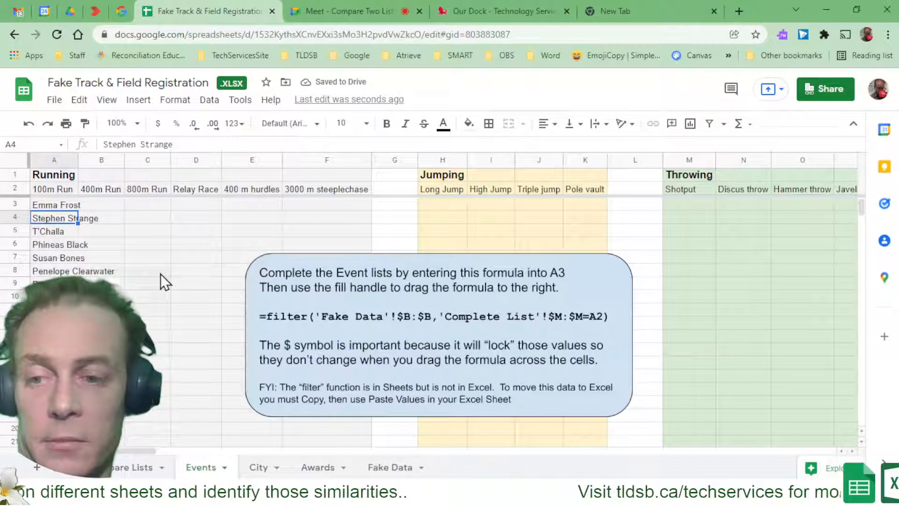
{"action": "scroll", "coordinate": [160, 274], "scroll_direction": "down", "scroll_amount": 3}
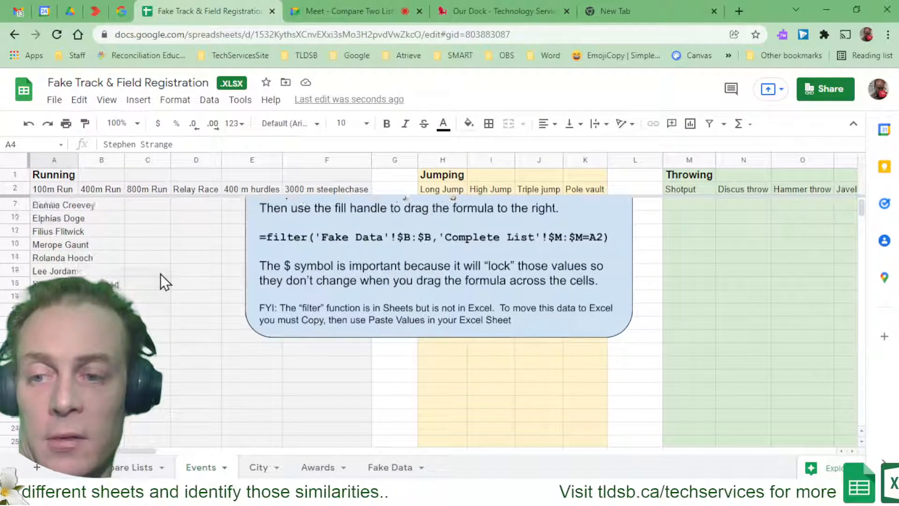
{"action": "scroll", "coordinate": [160, 274], "scroll_direction": "up", "scroll_amount": 2}
{"action": "scroll", "coordinate": [160, 274], "scroll_direction": "up", "scroll_amount": 2}
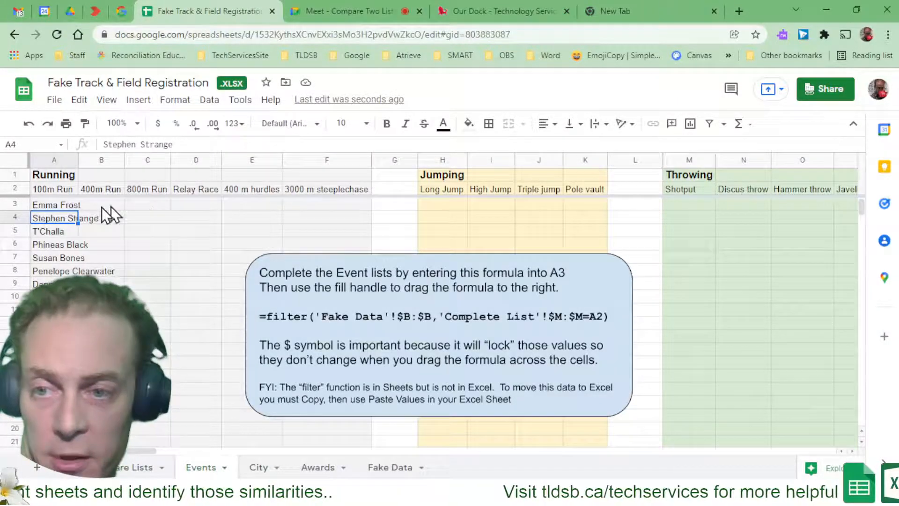
{"action": "left_click", "coordinate": [63, 204]}
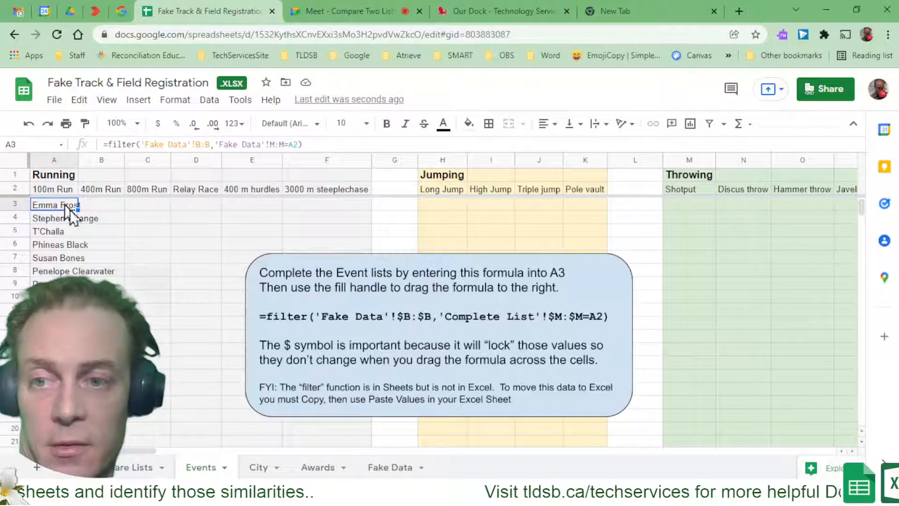
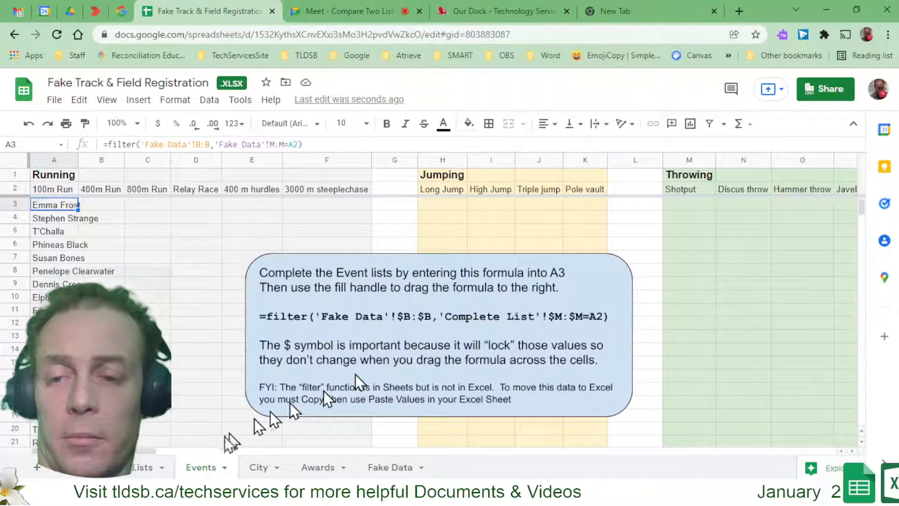
Examine the IFERROR VLOOKUP formula in Compare Lists cell C4, and the column references in the FILTER formula in Events cell A3.
{"action": "left_click", "coordinate": [132, 470]}
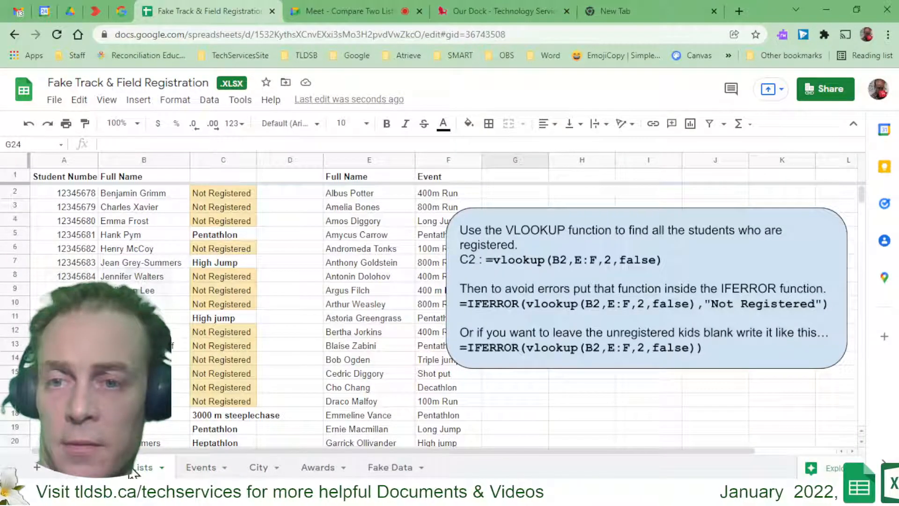
{"action": "left_click", "coordinate": [220, 217]}
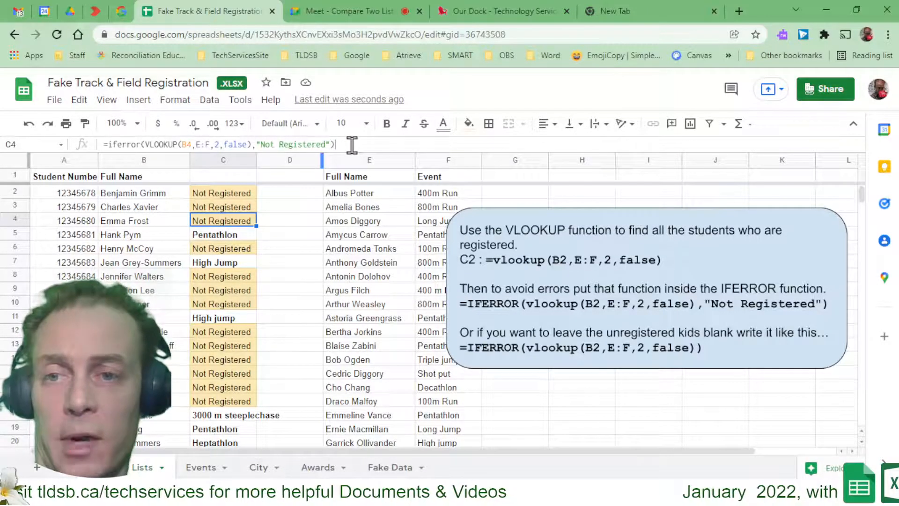
{"action": "left_click", "coordinate": [334, 145]}
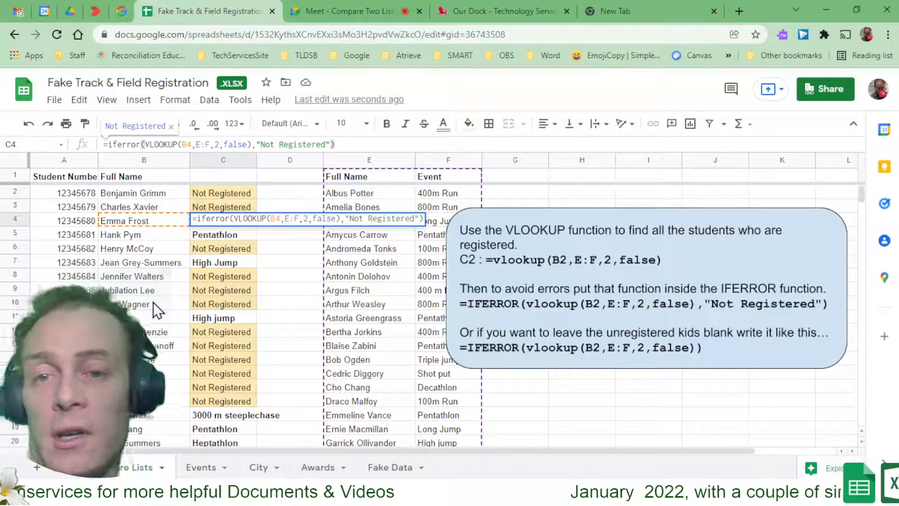
{"action": "key", "text": "Return"}
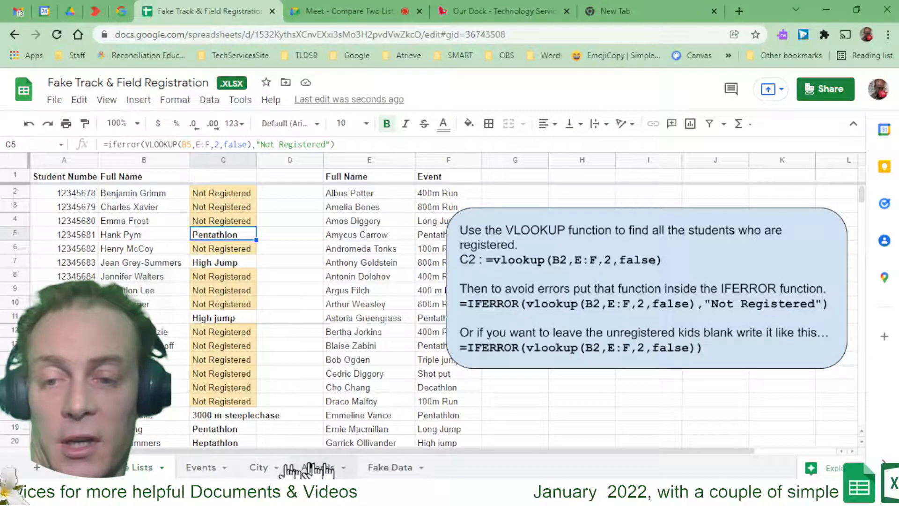
{"action": "left_click", "coordinate": [201, 469]}
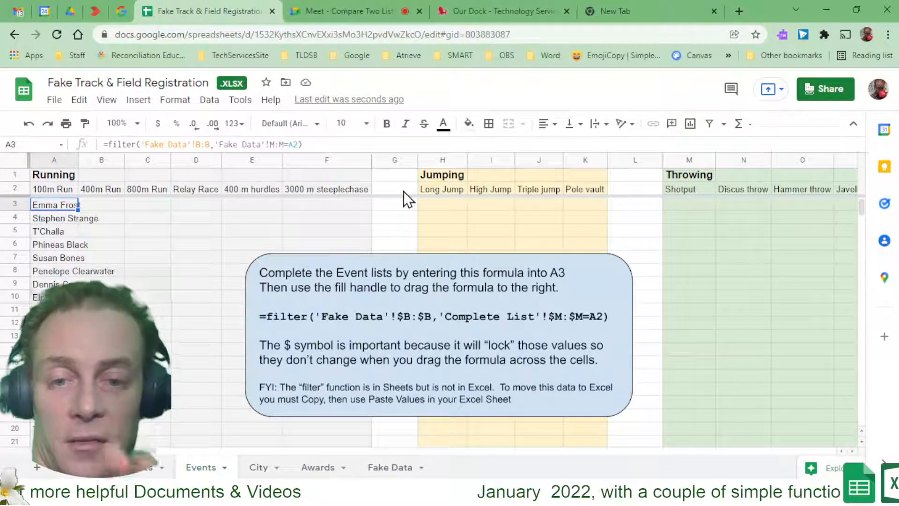
{"action": "double_click", "coordinate": [199, 145]}
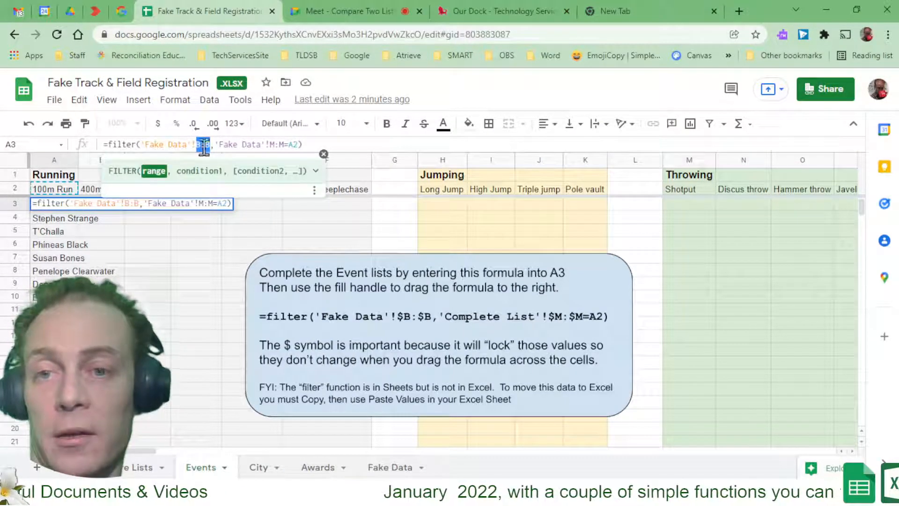
{"action": "left_click_drag", "start_coordinate": [287, 144], "coordinate": [268, 149]}
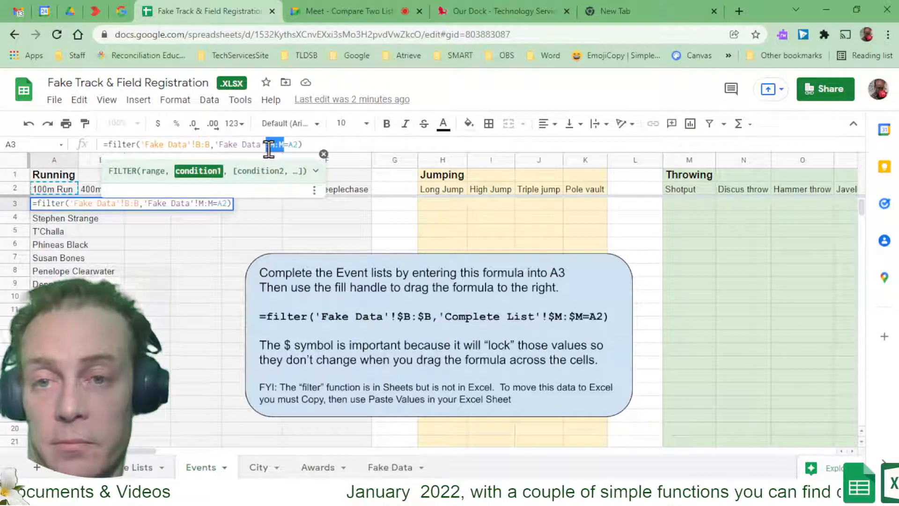
{"action": "left_click", "coordinate": [268, 148]}
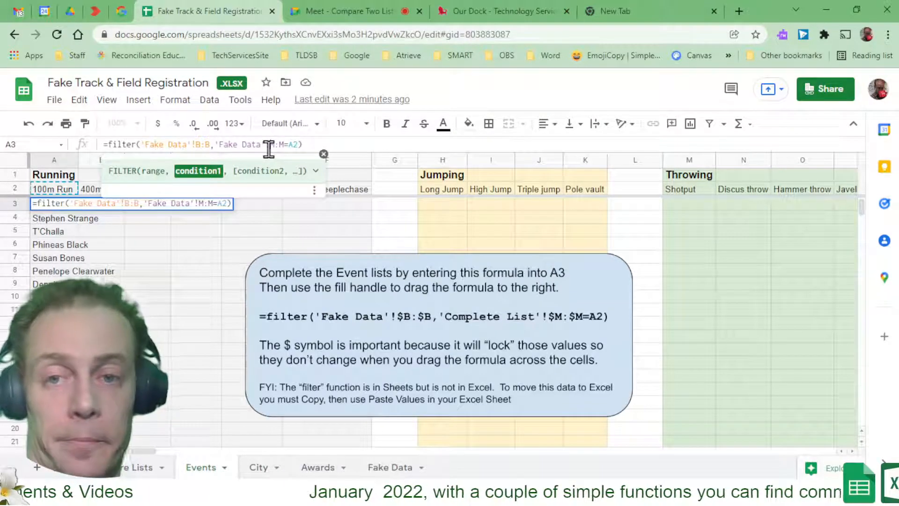
{"action": "key", "text": "Return"}
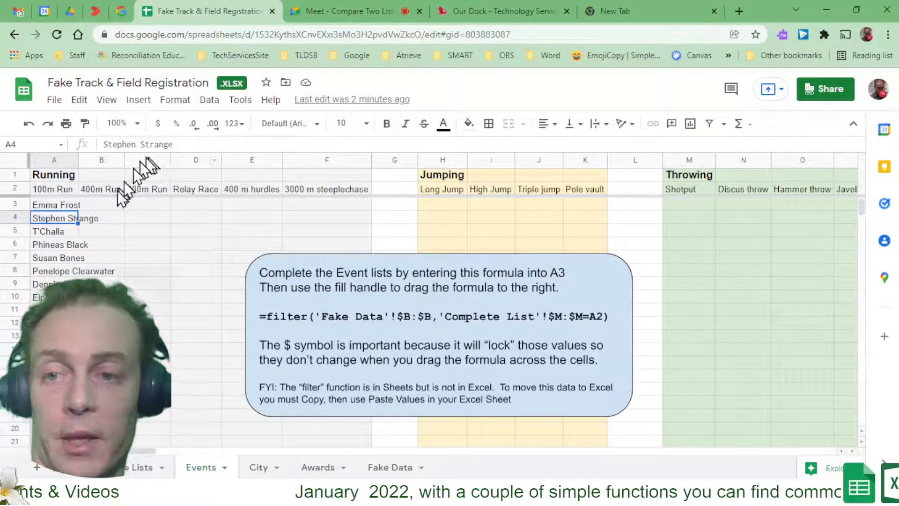
Try filling the FILTER formula from A3 across to D3, check the references in B3, and undo the fill.
{"action": "left_click", "coordinate": [55, 207]}
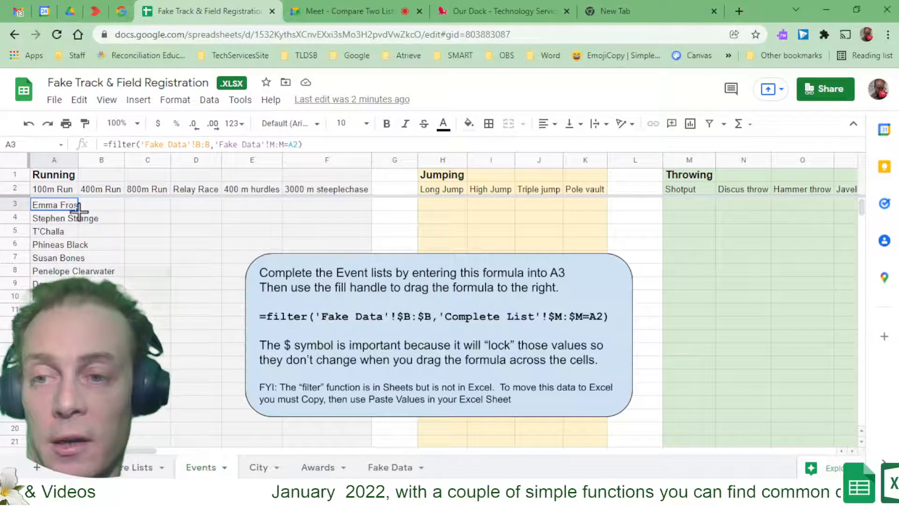
{"action": "left_click_drag", "start_coordinate": [144, 212], "coordinate": [204, 212]}
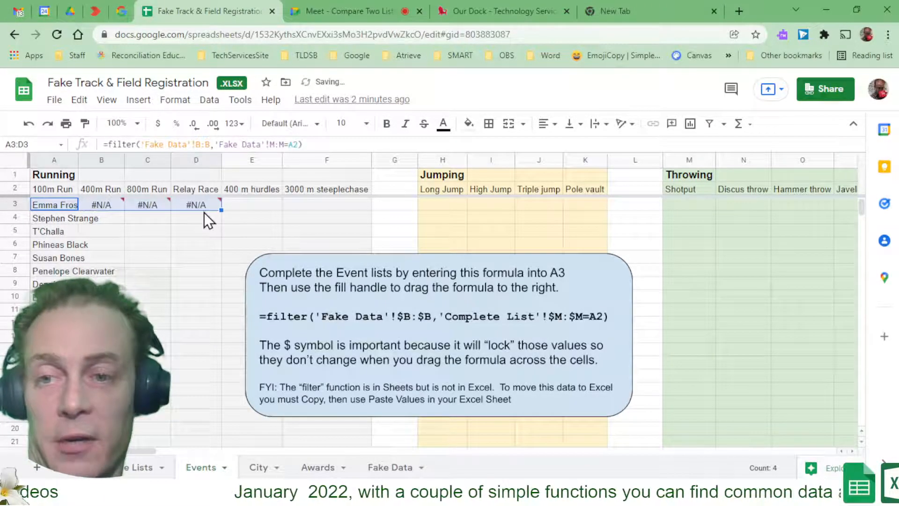
{"action": "left_click", "coordinate": [110, 212]}
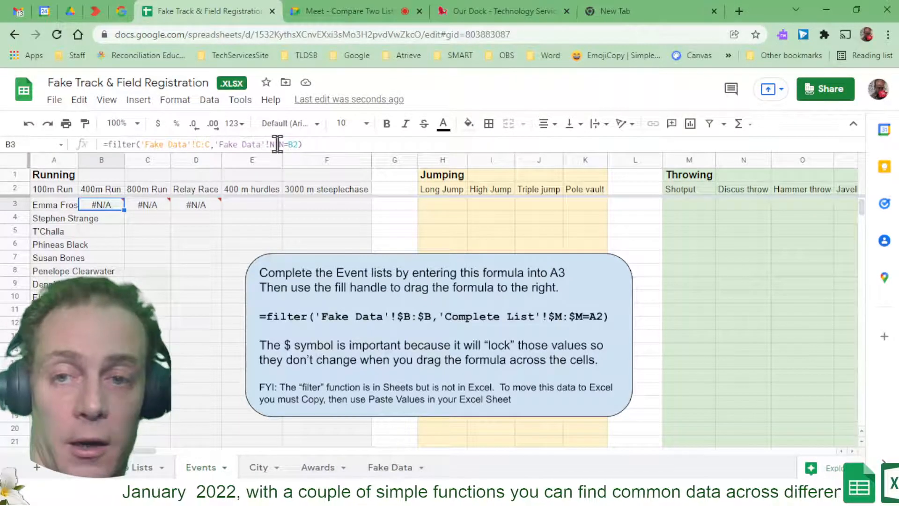
{"action": "left_click", "coordinate": [29, 124]}
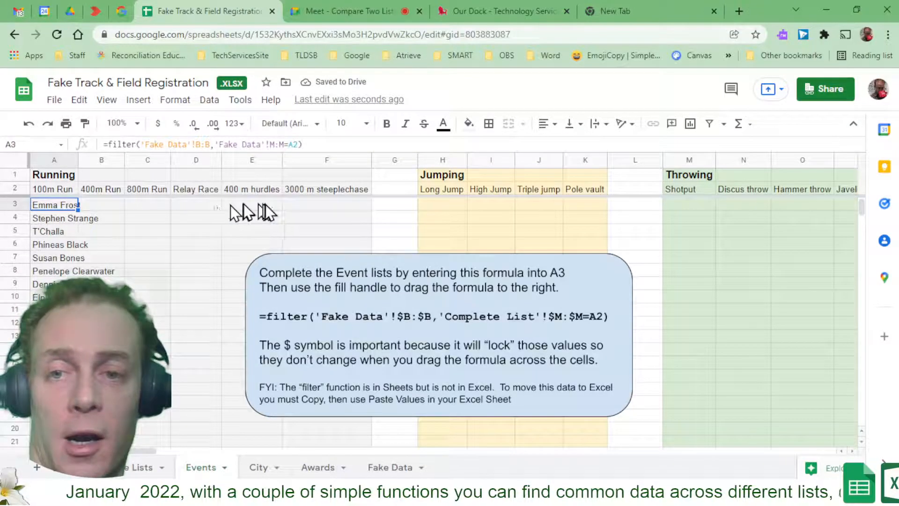
Lock the columns in A3's FILTER formula as 'Fake Data'!$B:$B and 'Fake Data'!$M:$M, keep A2 relative, and fill it across to F3.
{"action": "left_click", "coordinate": [294, 147]}
{"action": "double_click", "coordinate": [293, 145]}
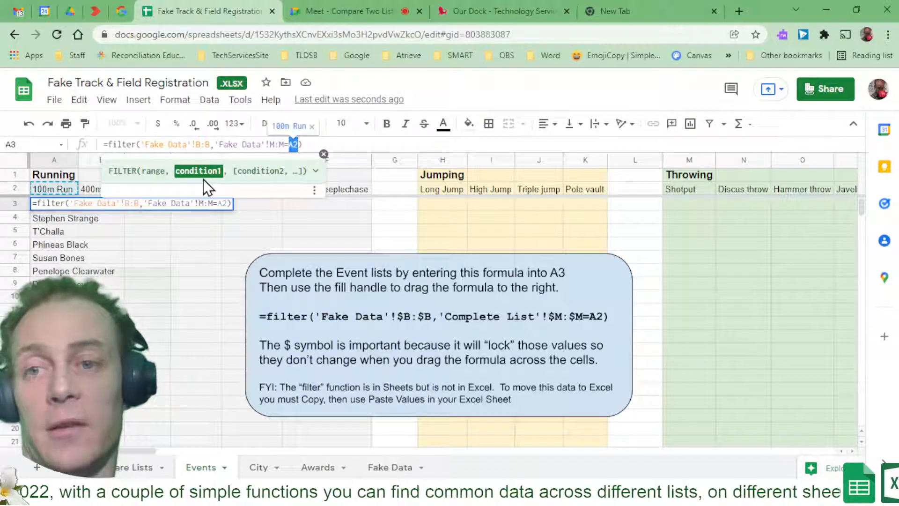
{"action": "left_click", "coordinate": [198, 144]}
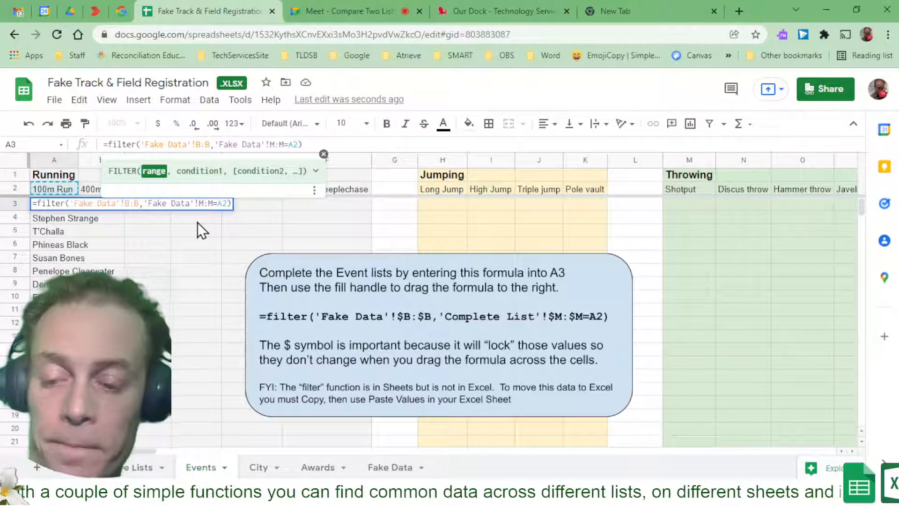
{"action": "type", "text": "$B:"}
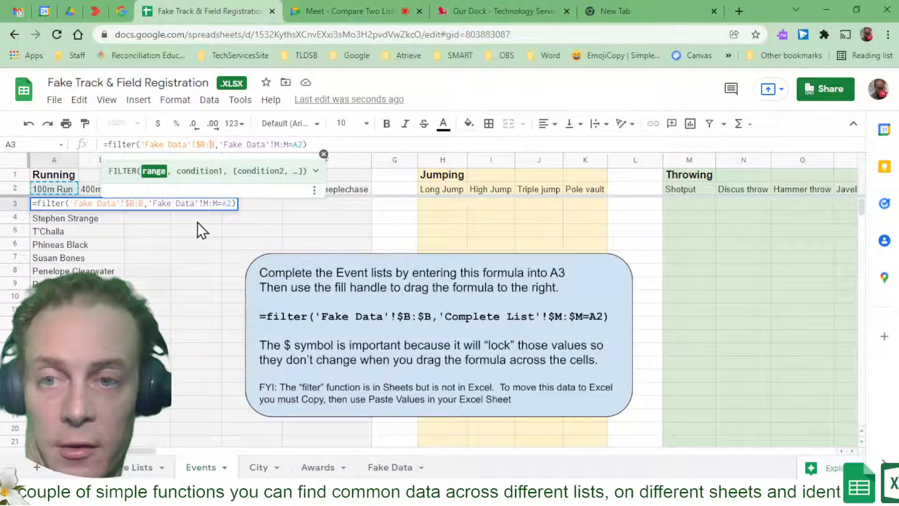
{"action": "type", "text": "$"}
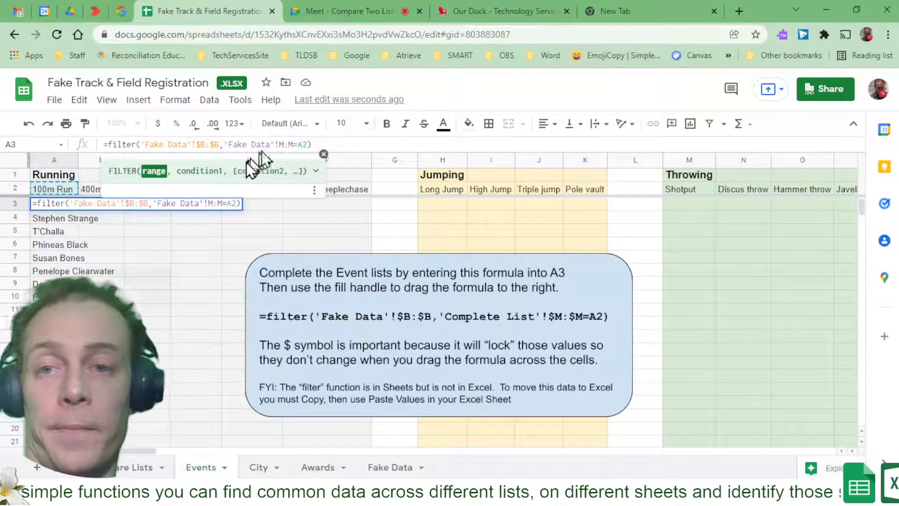
{"action": "left_click", "coordinate": [277, 145]}
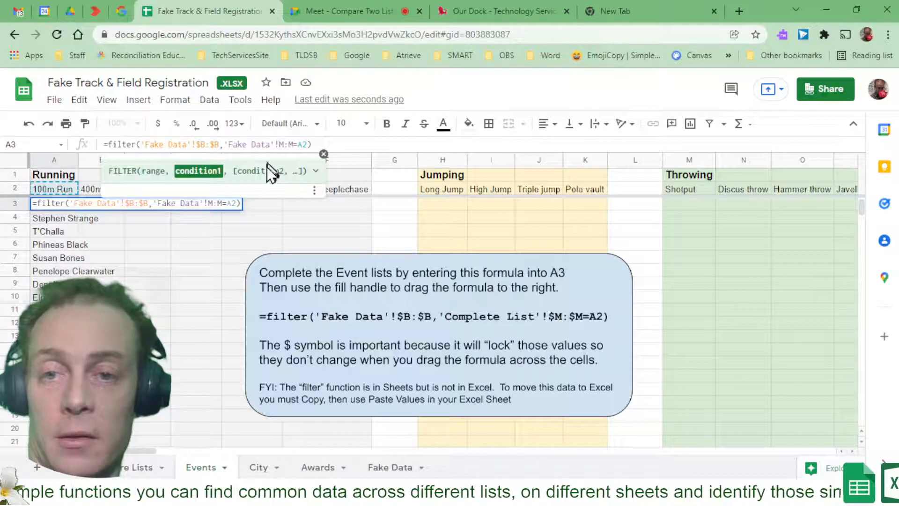
{"action": "type", "text": "$B:"}
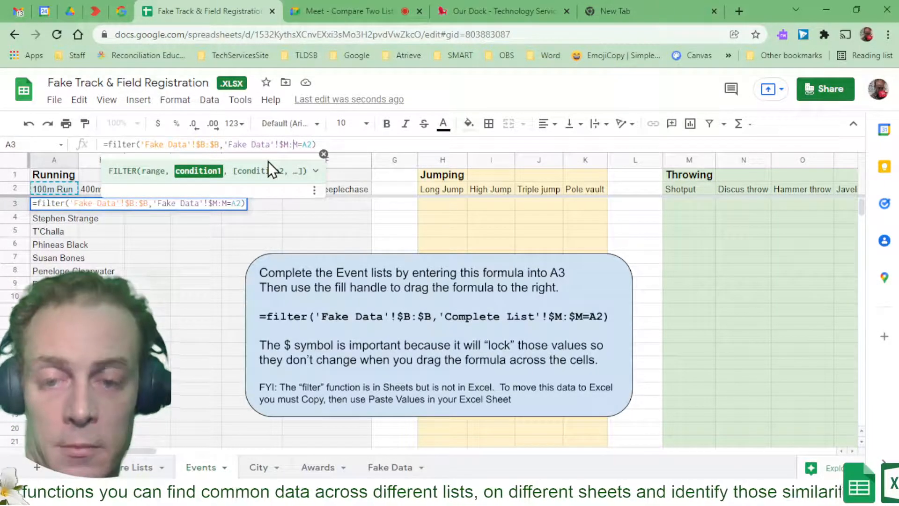
{"action": "type", "text": "$"}
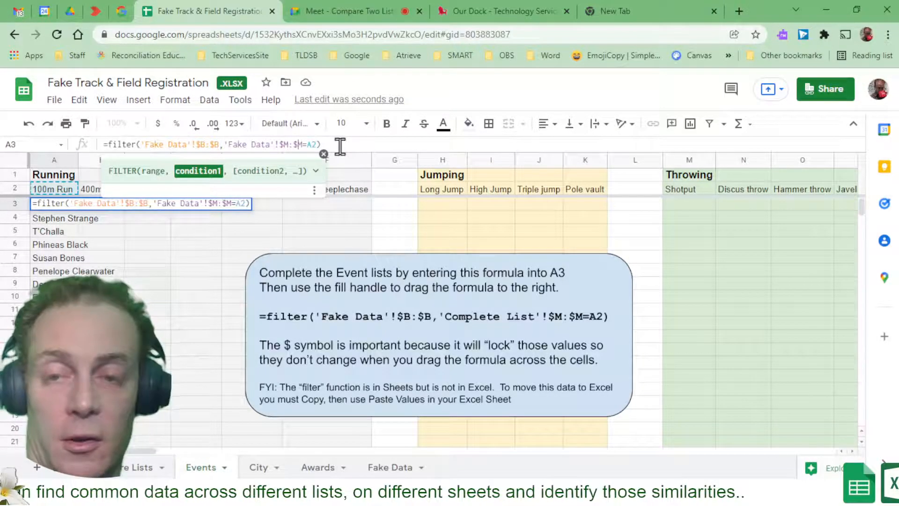
{"action": "key", "text": "Return"}
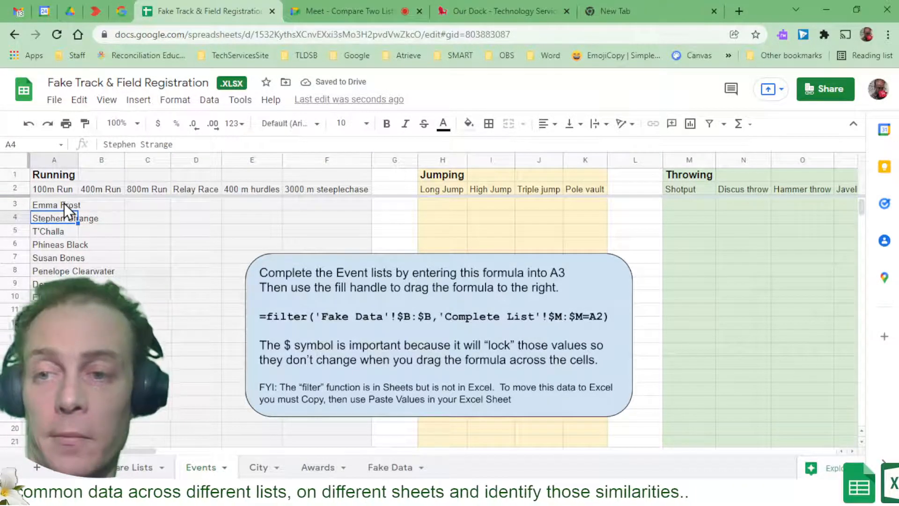
{"action": "left_click", "coordinate": [64, 203]}
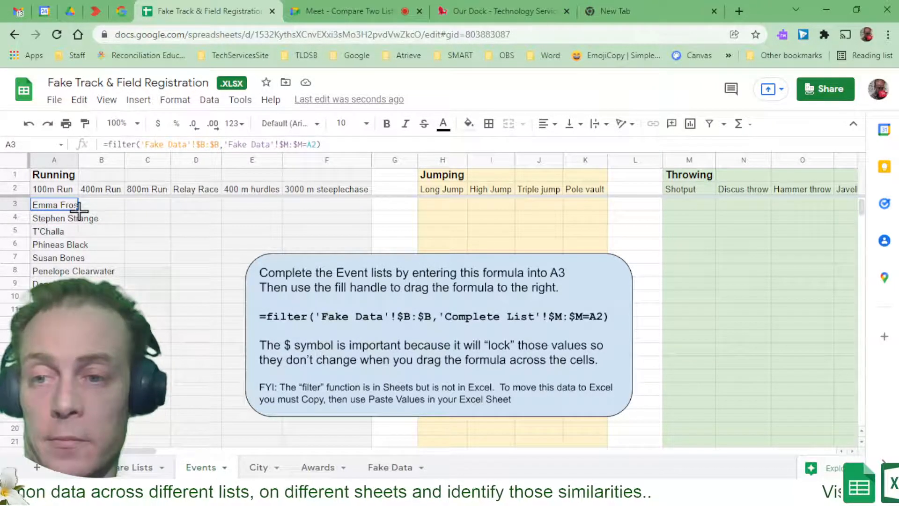
{"action": "left_click_drag", "start_coordinate": [79, 210], "coordinate": [347, 220]}
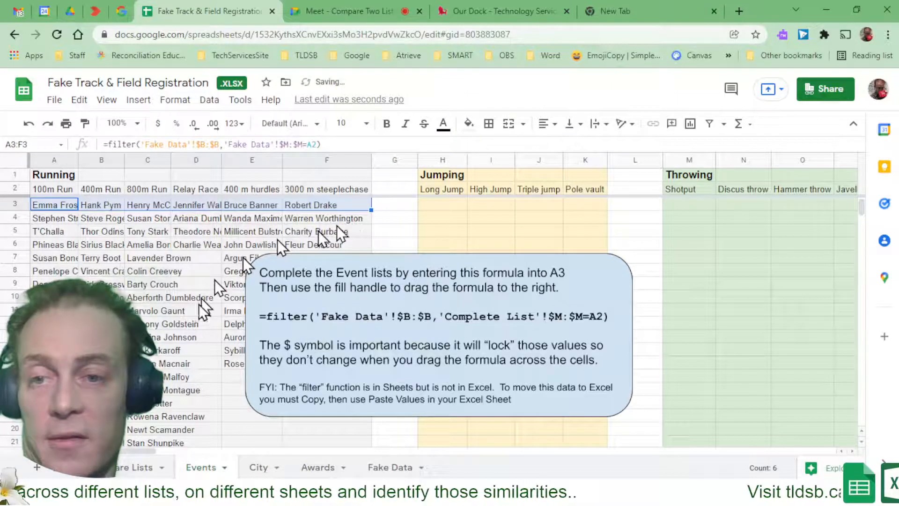
Fill the FILTER formula from A3:F3 across row 3 to T3, covering the Jumping, Throwing and Combined events, and look over the lists.
{"action": "scroll", "coordinate": [192, 324], "scroll_direction": "down", "scroll_amount": 1}
{"action": "scroll", "coordinate": [192, 324], "scroll_direction": "down", "scroll_amount": 4}
{"action": "scroll", "coordinate": [192, 325], "scroll_direction": "up", "scroll_amount": 5}
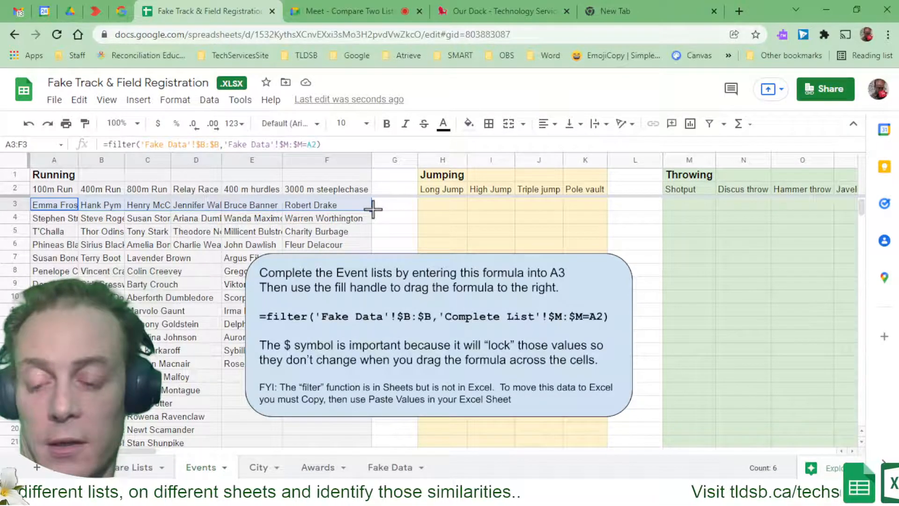
{"action": "left_click_drag", "start_coordinate": [373, 209], "coordinate": [536, 197]}
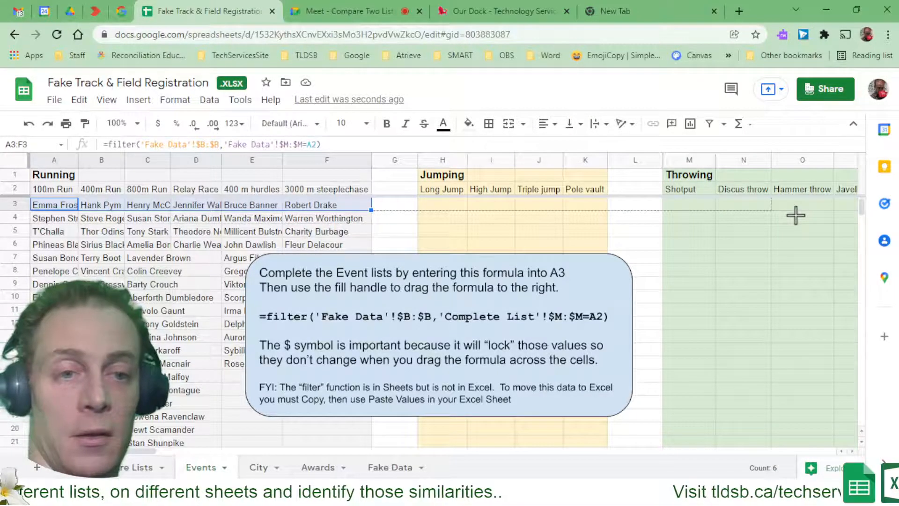
{"action": "scroll", "coordinate": [865, 211], "scroll_direction": "right", "scroll_amount": 2}
{"action": "scroll", "coordinate": [865, 212], "scroll_direction": "right", "scroll_amount": 5}
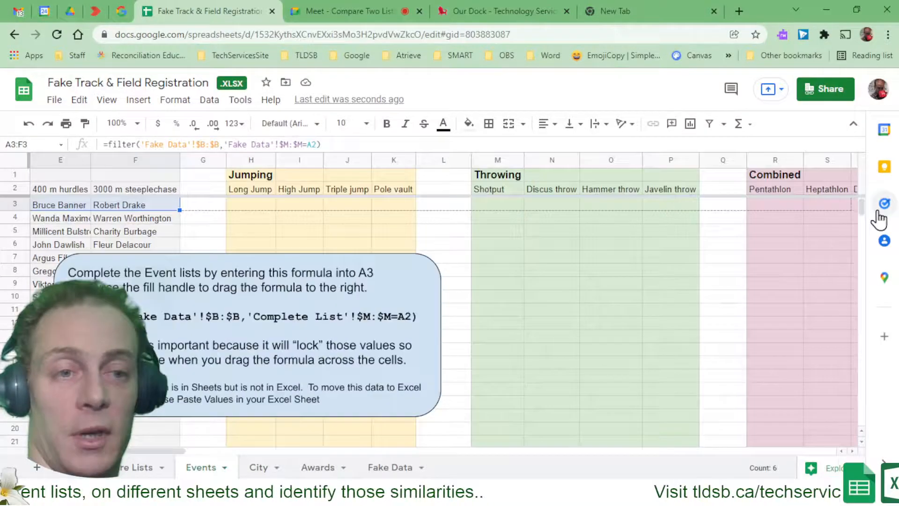
{"action": "left_click_drag", "start_coordinate": [715, 215], "coordinate": [689, 213]}
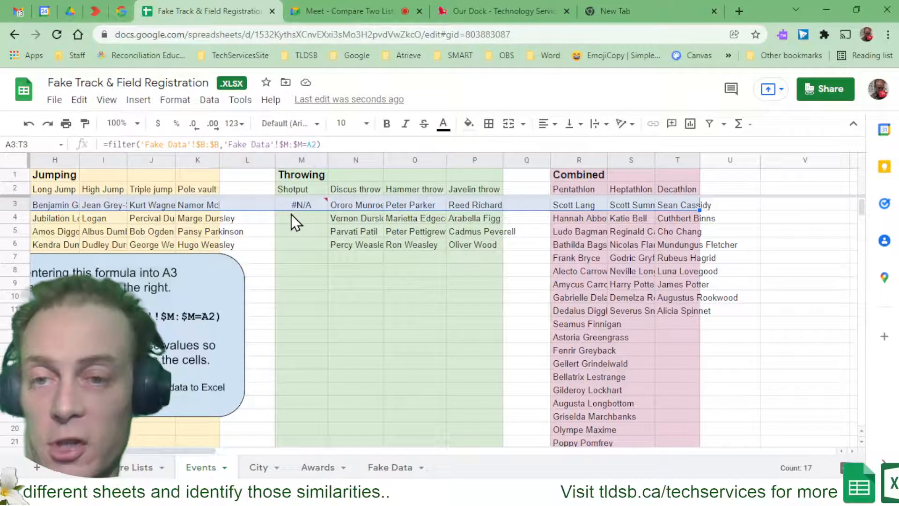
{"action": "scroll", "coordinate": [287, 289], "scroll_direction": "left", "scroll_amount": 8}
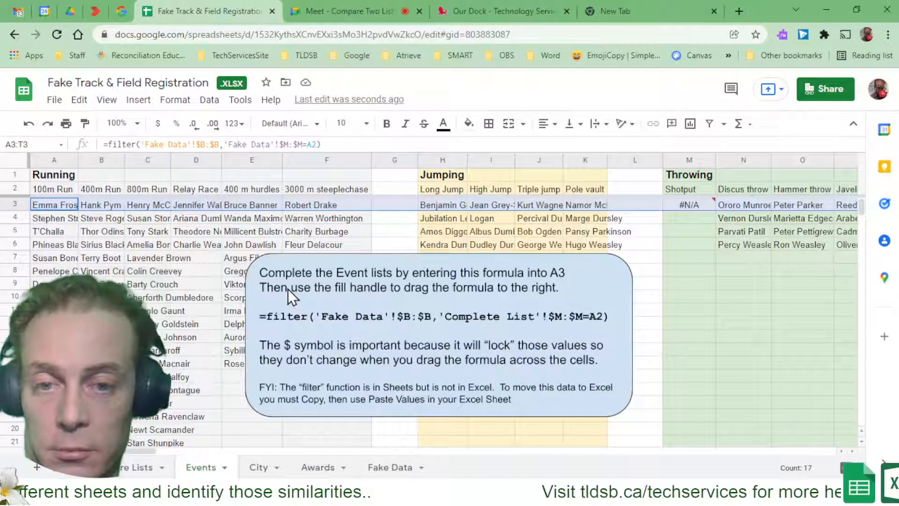
Move the blue instruction box down and over to the Jumping and Throwing columns, clear of the Running lists.
{"action": "left_click", "coordinate": [283, 274]}
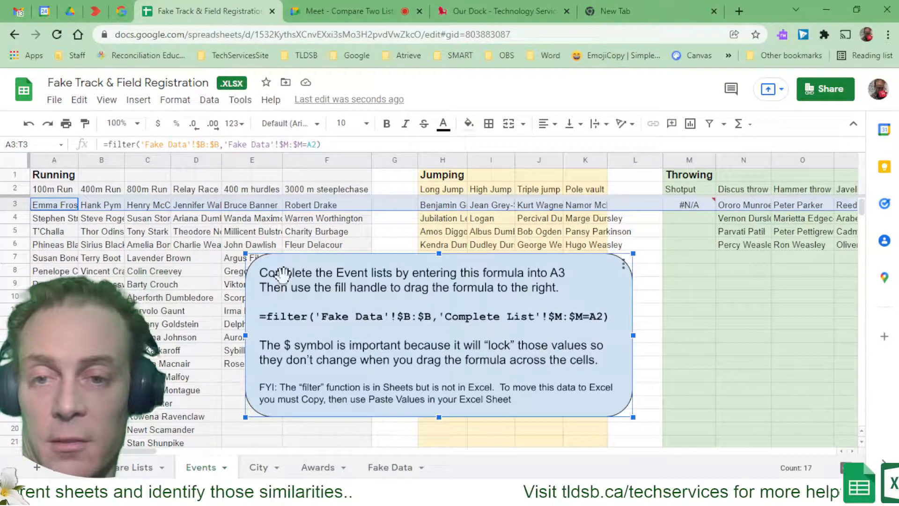
{"action": "mouse_move", "coordinate": [282, 274]}
{"action": "left_mouse_down"}
{"action": "mouse_move", "coordinate": [384, 420]}
{"action": "mouse_move", "coordinate": [489, 370]}
{"action": "left_mouse_up"}
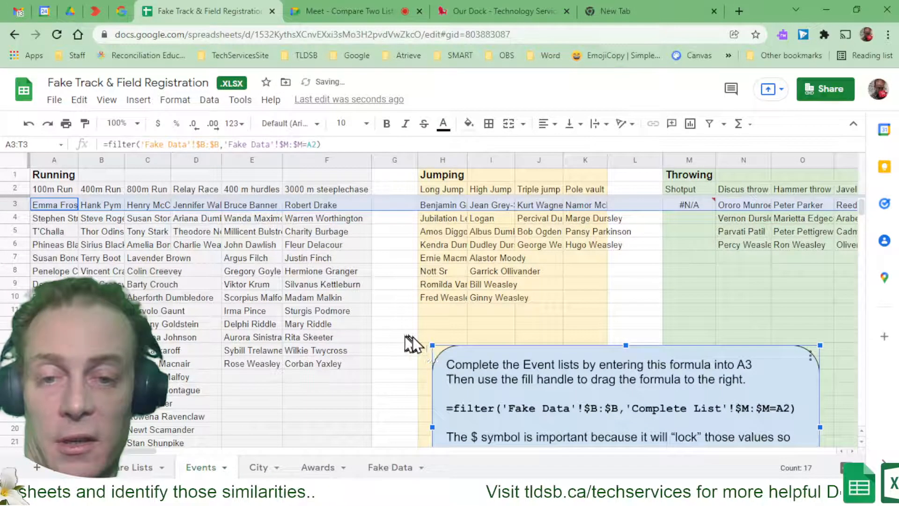
{"action": "left_click", "coordinate": [393, 328]}
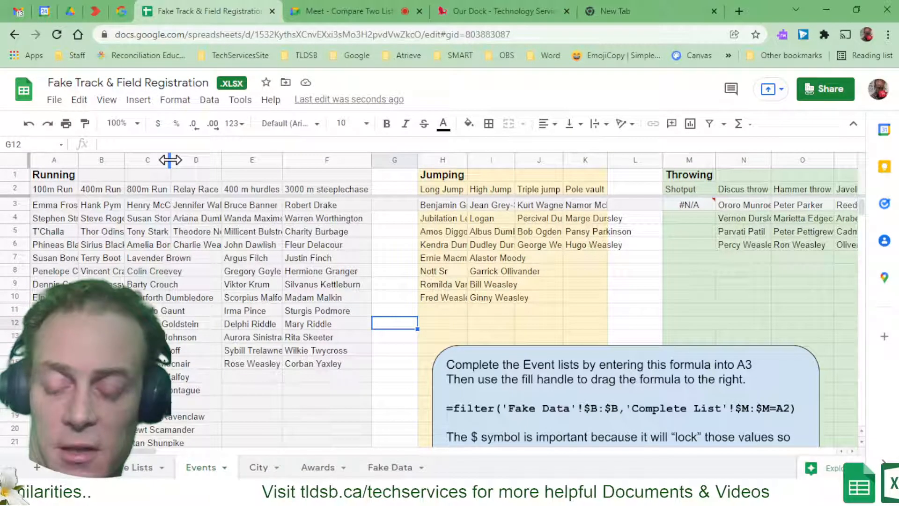
Try auto-fitting the width of column C to its contents, and undo the resize.
{"action": "left_click_drag", "start_coordinate": [170, 160], "coordinate": [170, 161]}
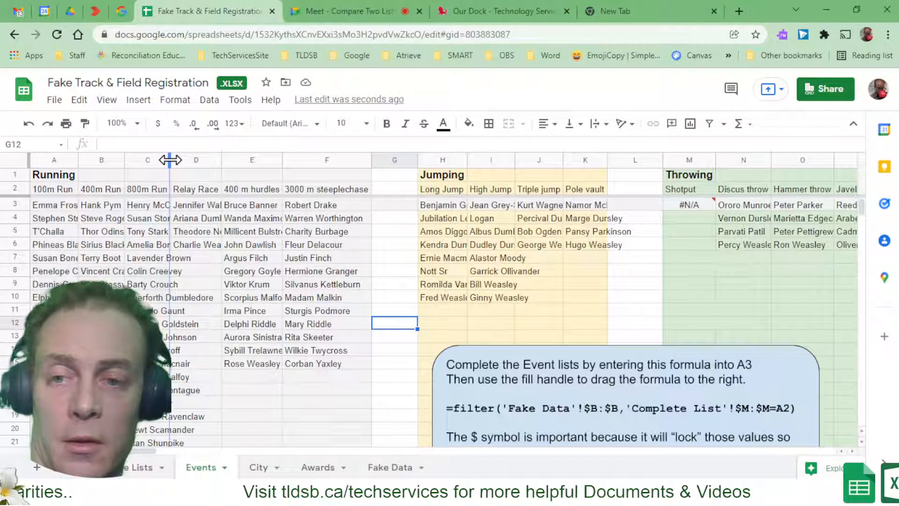
{"action": "double_click", "coordinate": [170, 160]}
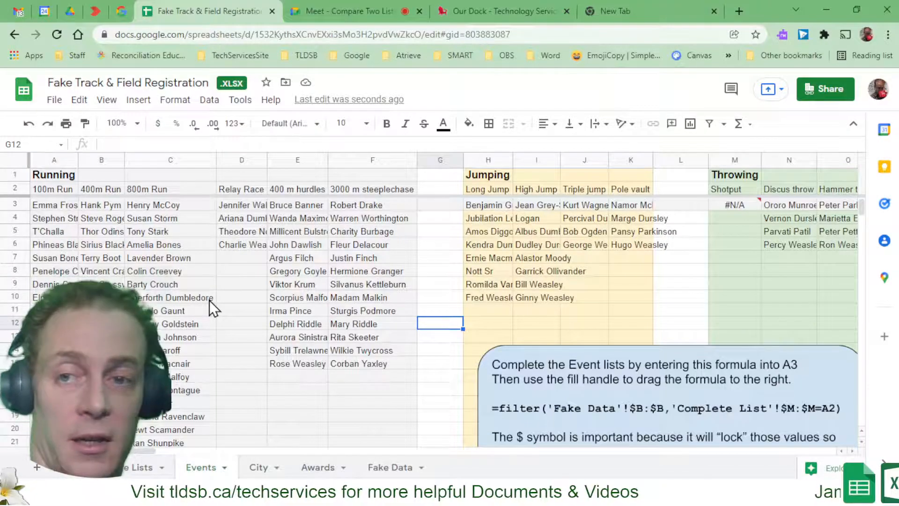
{"action": "left_click", "coordinate": [30, 125]}
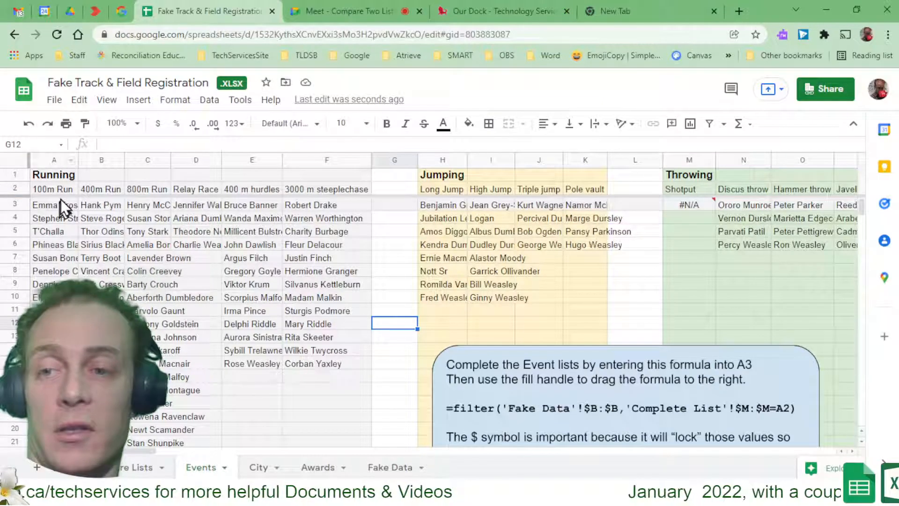
Auto-fit the widths of all columns in the Events sheet to their contents, and look across the event lists.
{"action": "left_click", "coordinate": [18, 159]}
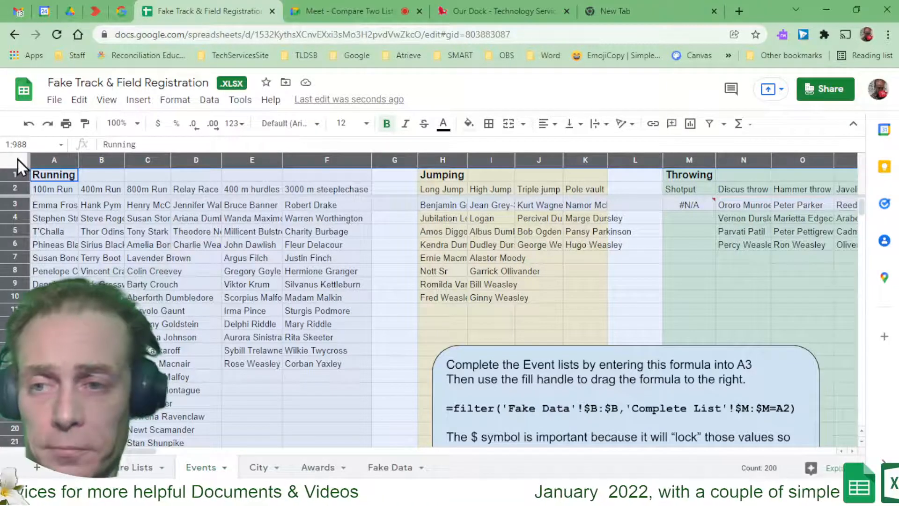
{"action": "double_click", "coordinate": [124, 161]}
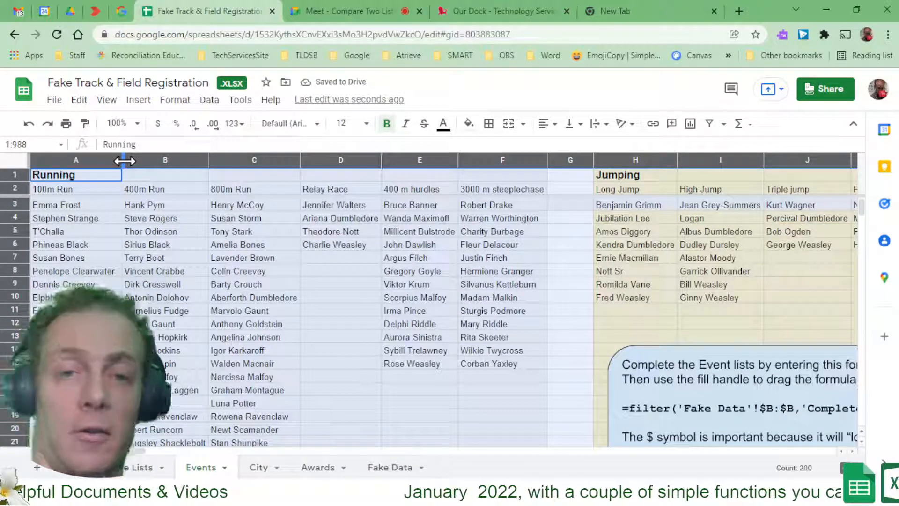
{"action": "left_click", "coordinate": [307, 276]}
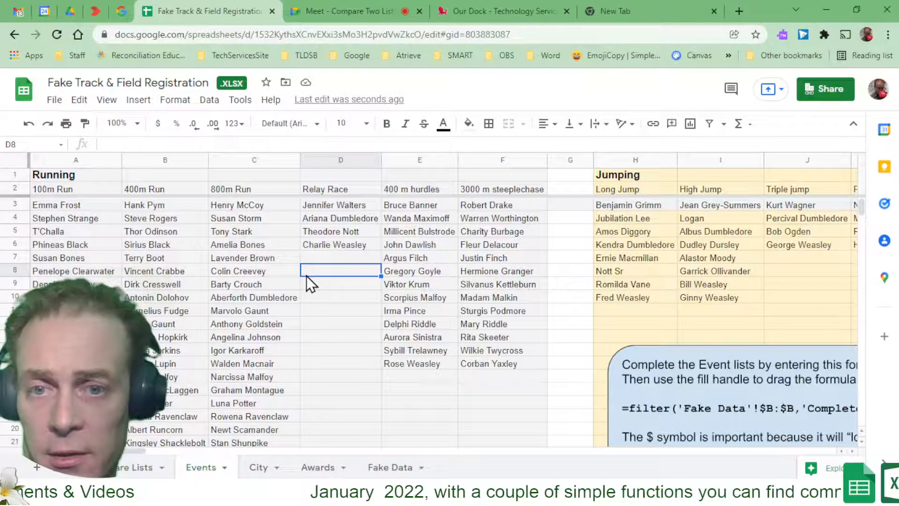
{"action": "scroll", "coordinate": [306, 276], "scroll_direction": "right", "scroll_amount": 10}
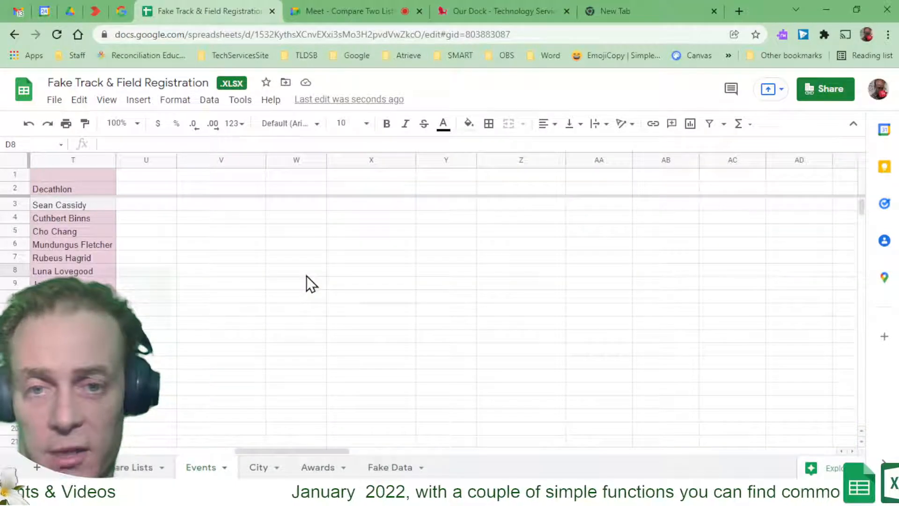
{"action": "scroll", "coordinate": [306, 277], "scroll_direction": "left", "scroll_amount": 5}
{"action": "scroll", "coordinate": [306, 276], "scroll_direction": "left", "scroll_amount": 8}
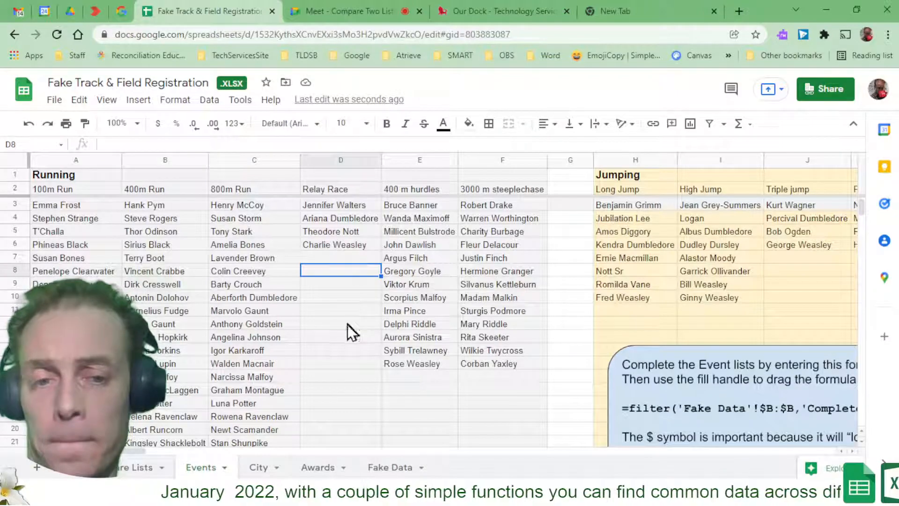
Save and close the instruction drawing after opening it, and move the box up over the Running lists to read its note.
{"action": "double_click", "coordinate": [730, 374]}
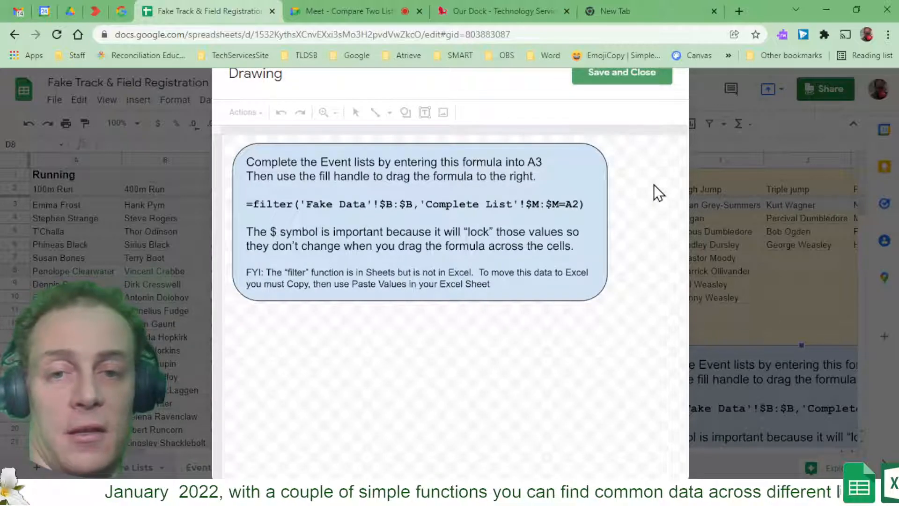
{"action": "left_click", "coordinate": [633, 78]}
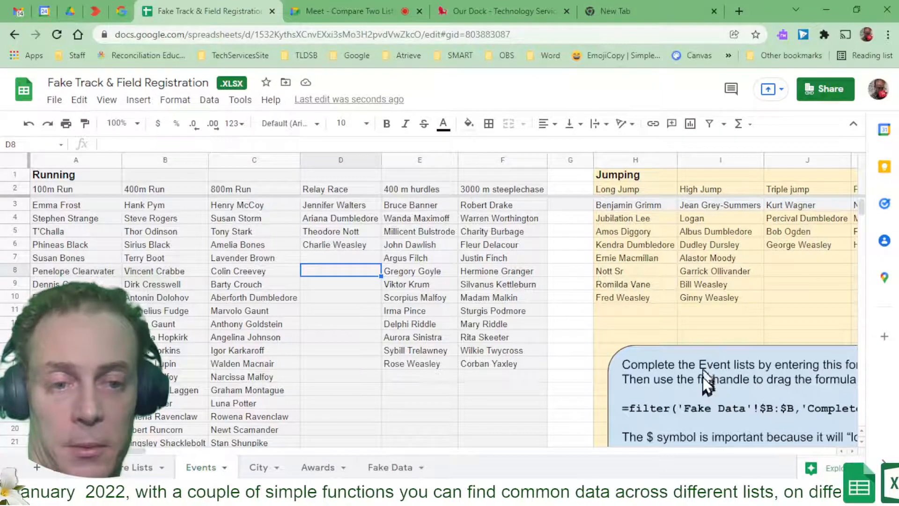
{"action": "left_click", "coordinate": [703, 347]}
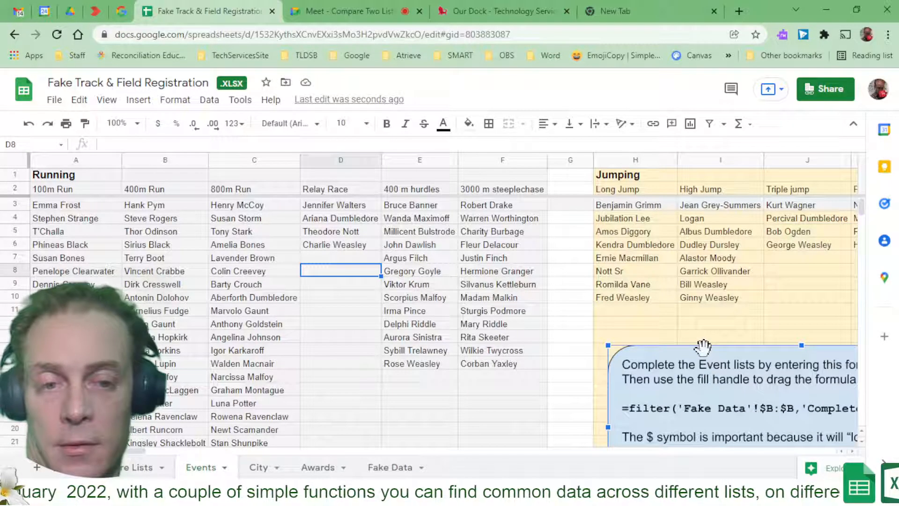
{"action": "mouse_move", "coordinate": [722, 371]}
{"action": "left_mouse_down"}
{"action": "mouse_move", "coordinate": [389, 220]}
{"action": "mouse_move", "coordinate": [324, 206]}
{"action": "left_mouse_up"}
{"action": "left_click", "coordinate": [340, 352]}
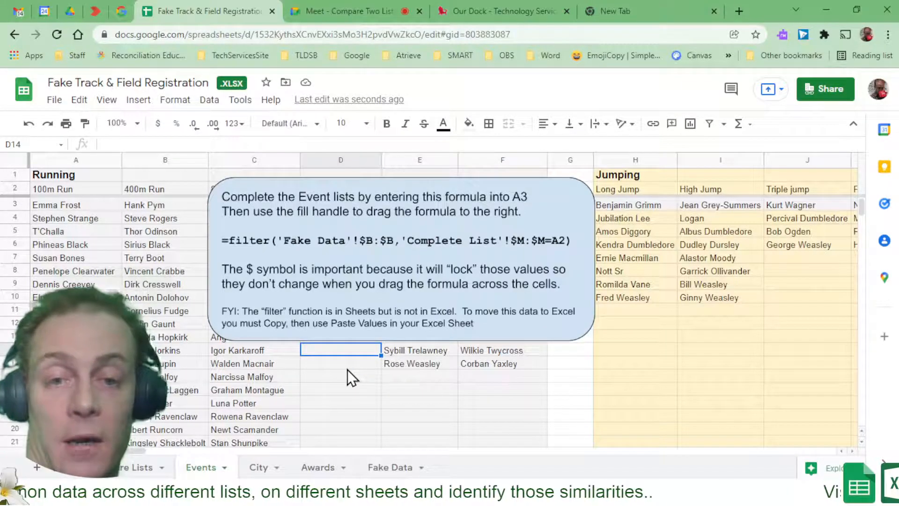
Select the whole Events sheet, review the Copy and Paste special options including Values only, and check the formula in A3.
{"action": "left_click", "coordinate": [19, 163]}
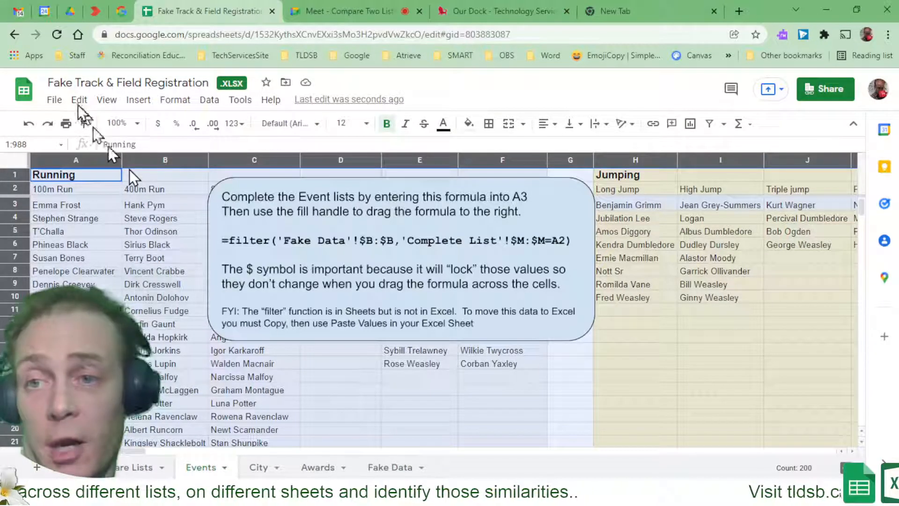
{"action": "right_click", "coordinate": [96, 199]}
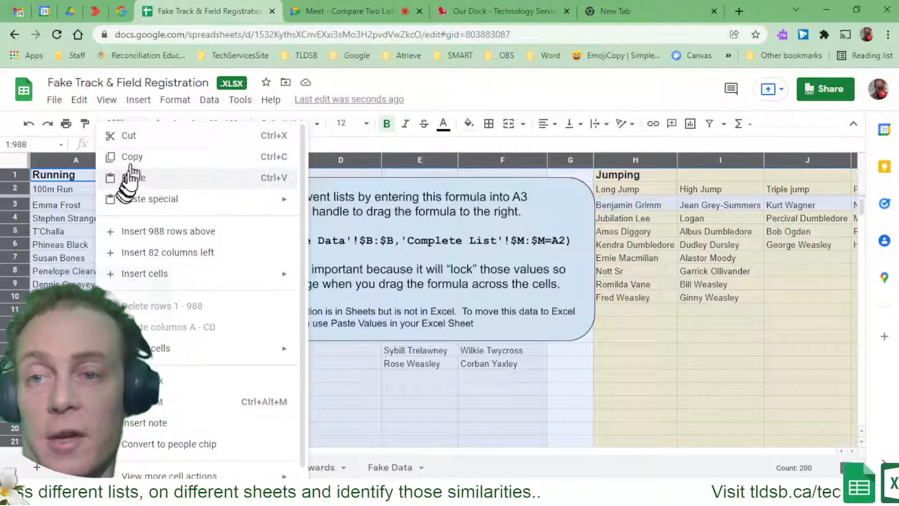
{"action": "left_click", "coordinate": [80, 101]}
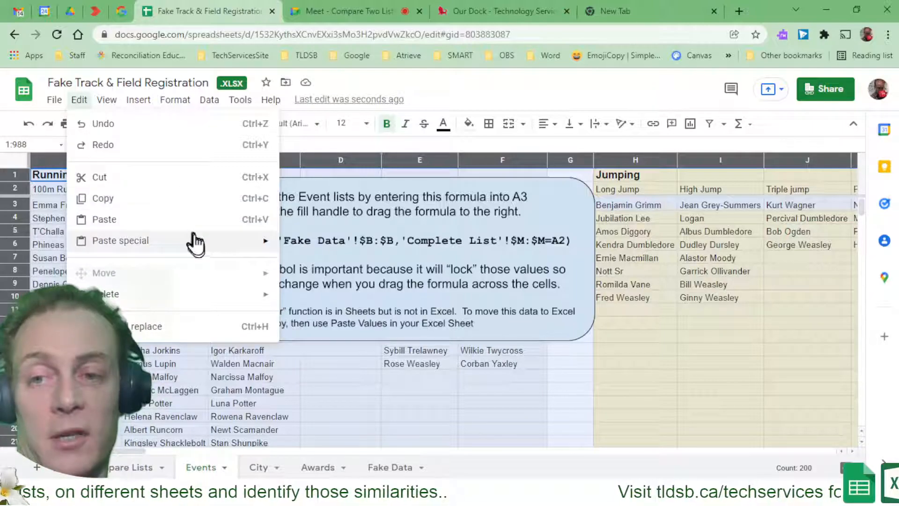
{"action": "mouse_move", "coordinate": [194, 244]}
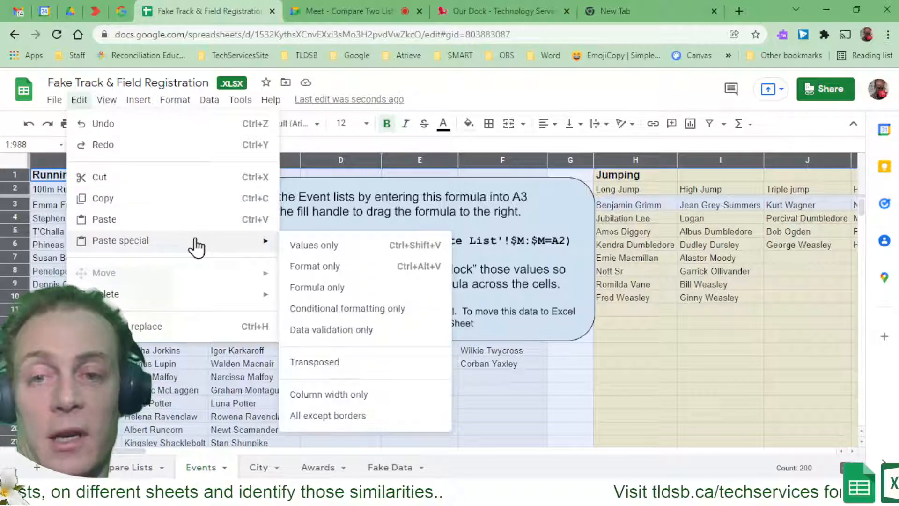
{"action": "left_click", "coordinate": [339, 250]}
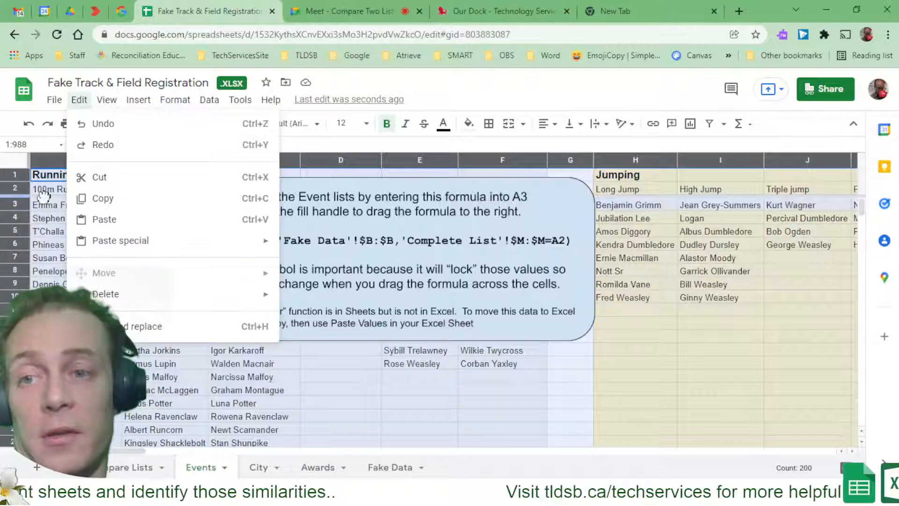
{"action": "left_click", "coordinate": [63, 204]}
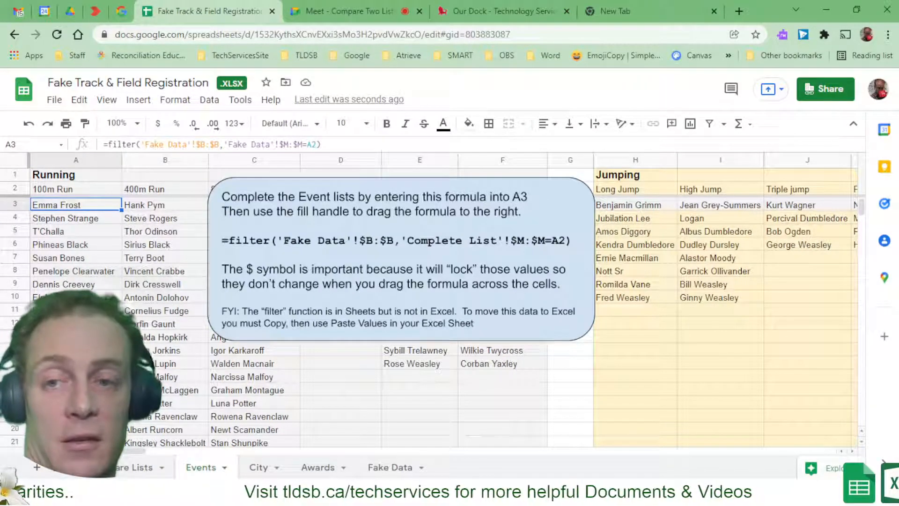
Move the instruction box down so it sits below the Relay Race names, and select cell D8.
{"action": "left_click", "coordinate": [250, 205]}
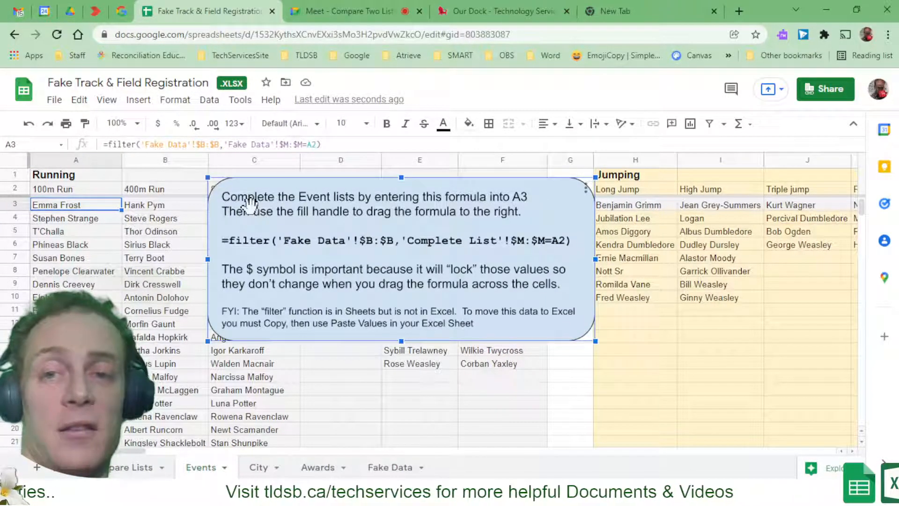
{"action": "mouse_move", "coordinate": [251, 205]}
{"action": "left_mouse_down"}
{"action": "mouse_move", "coordinate": [351, 311]}
{"action": "mouse_move", "coordinate": [372, 349]}
{"action": "mouse_move", "coordinate": [347, 304]}
{"action": "left_mouse_up"}
{"action": "left_click", "coordinate": [327, 269]}
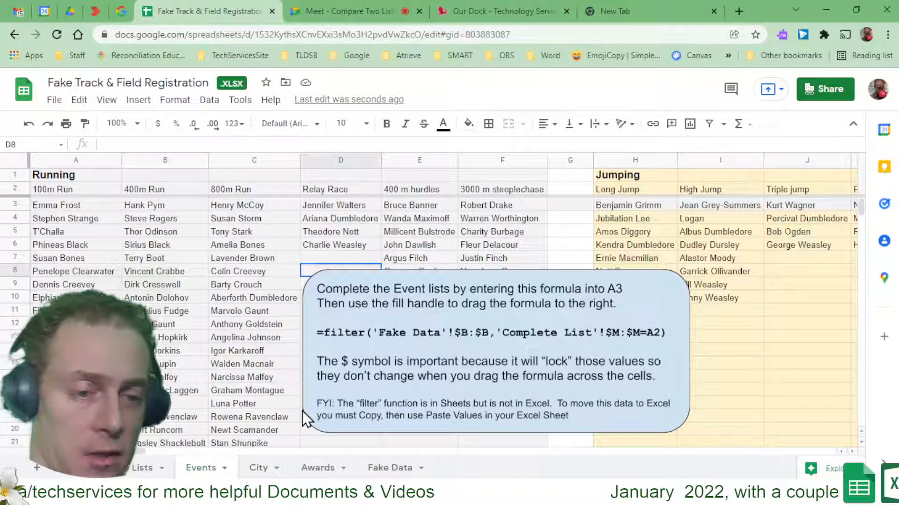
Read the instructions on the City sheet, and examine the City column H in Fake Data.
{"action": "left_click", "coordinate": [256, 468]}
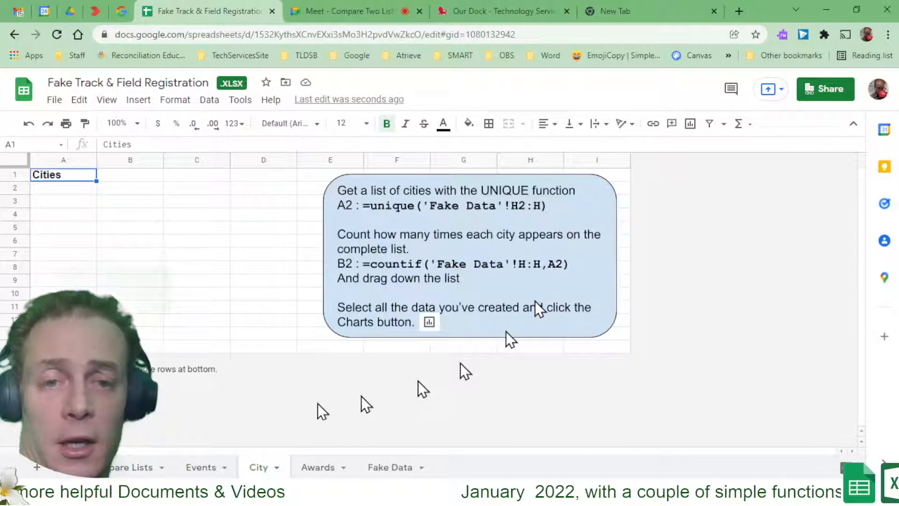
{"action": "left_click", "coordinate": [381, 469]}
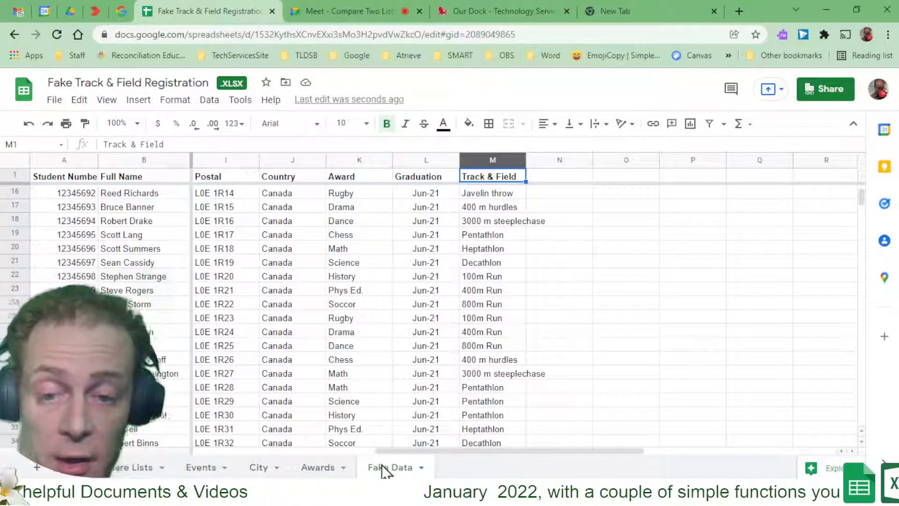
{"action": "scroll", "coordinate": [372, 289], "scroll_direction": "left", "scroll_amount": 9}
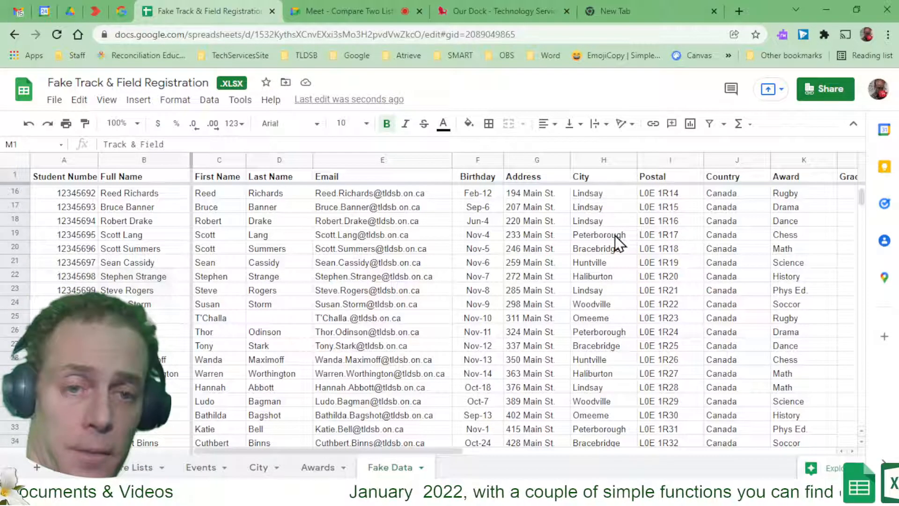
List the unique cities in cell A2 of the City sheet with the formula =unique('Fake Data'!H2:H).
{"action": "left_click", "coordinate": [258, 468]}
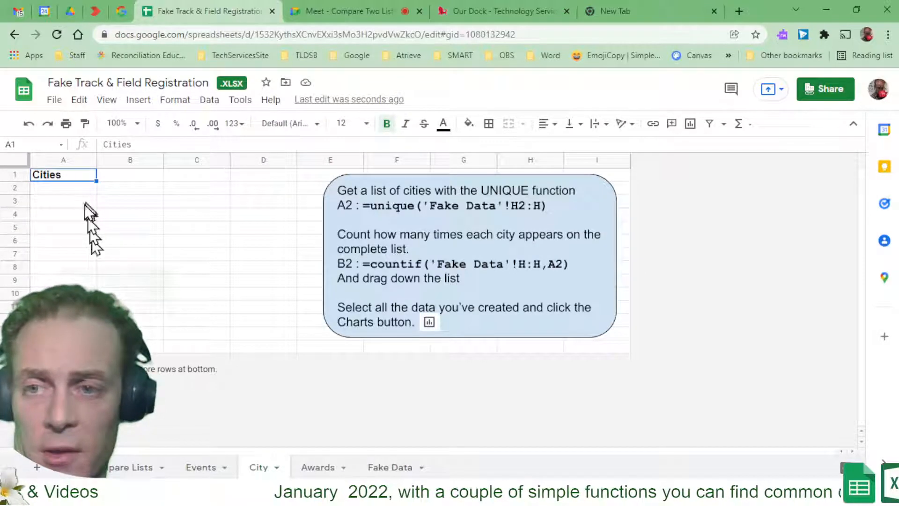
{"action": "left_click", "coordinate": [80, 189]}
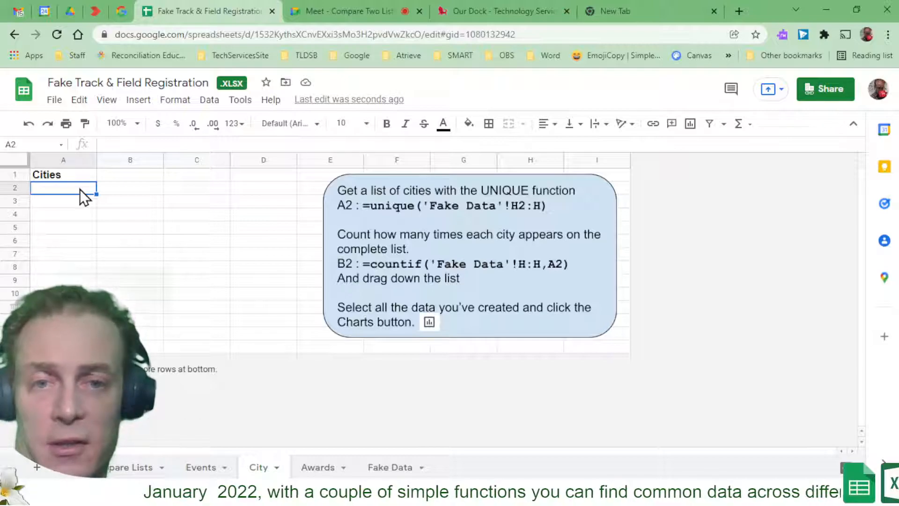
{"action": "type", "text": "=uniq"}
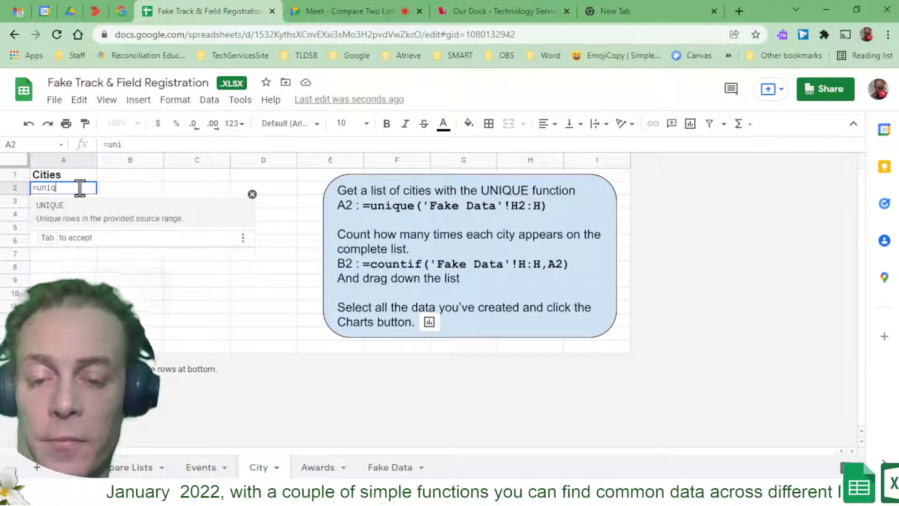
{"action": "type", "text": "ue"}
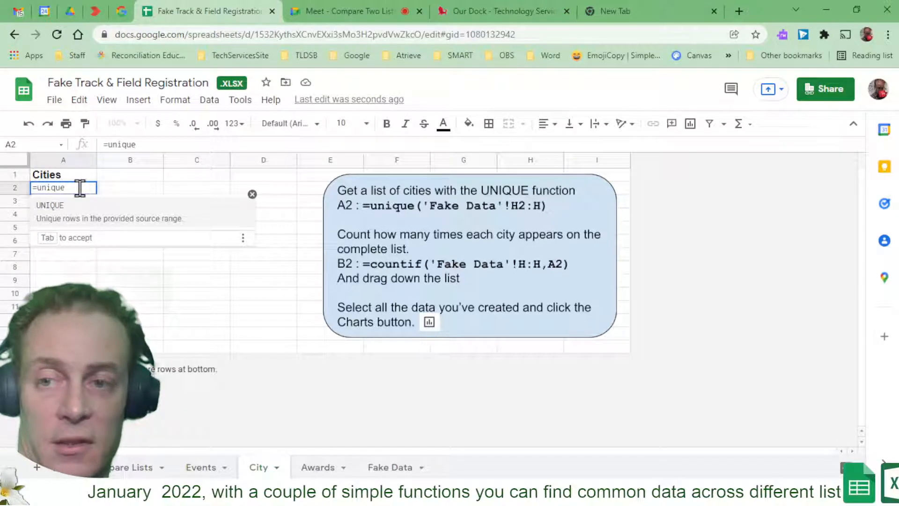
{"action": "type", "text": "("}
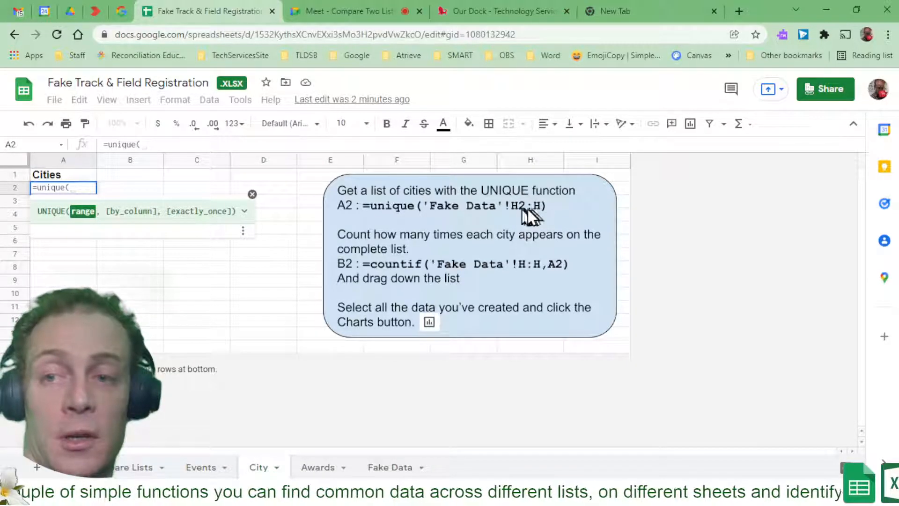
{"action": "left_click", "coordinate": [379, 468]}
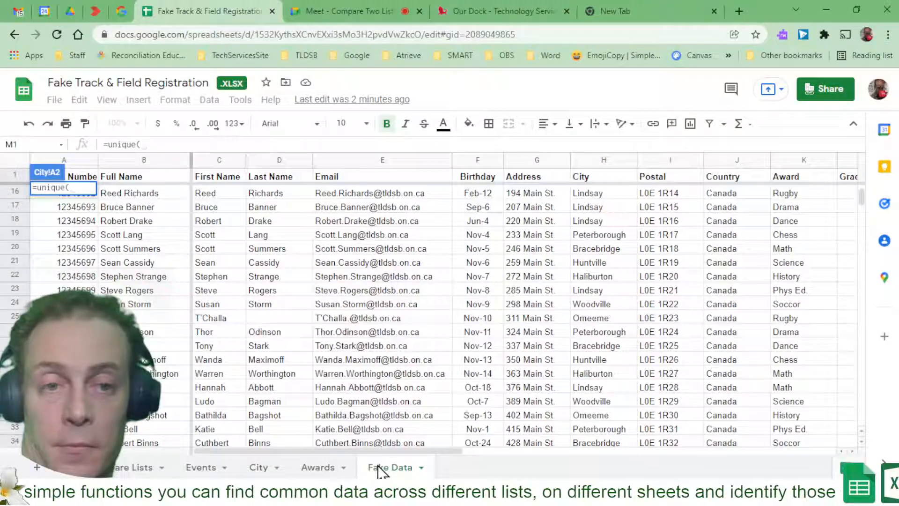
{"action": "left_click", "coordinate": [595, 160]}
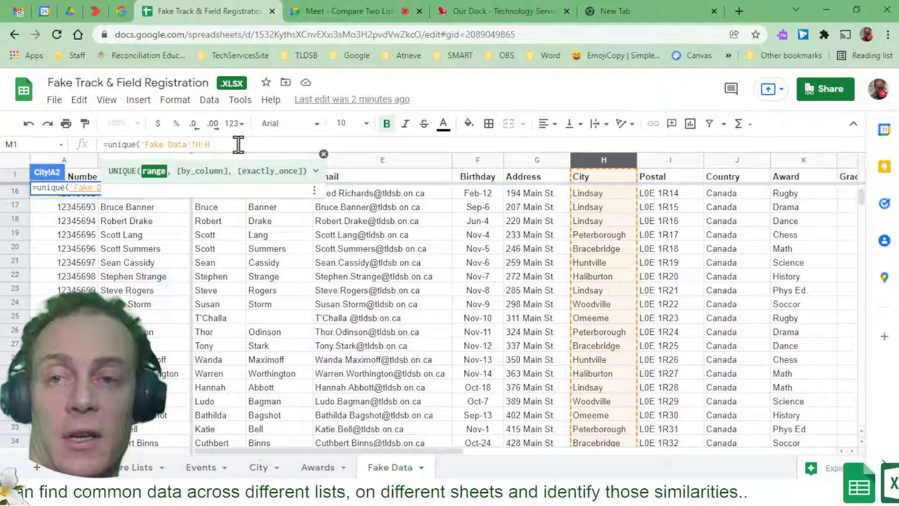
{"action": "type", "text": "2"}
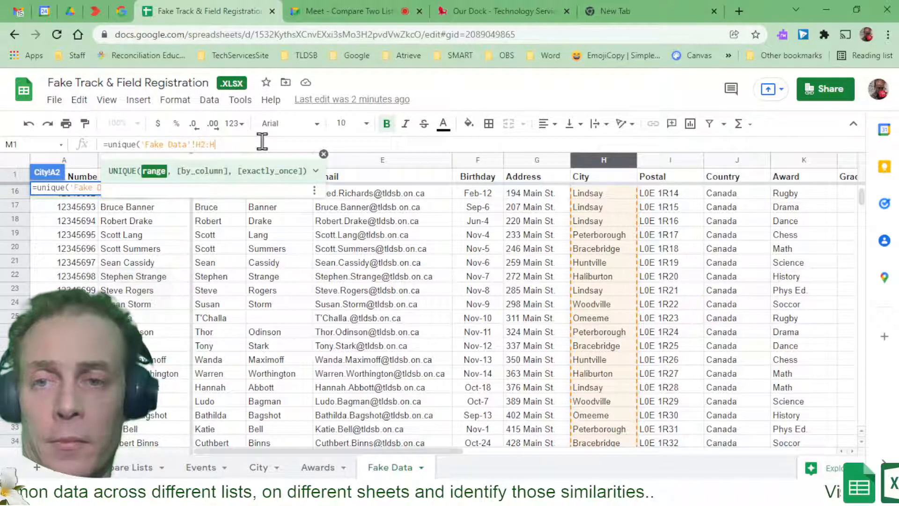
{"action": "type", "text": ","}
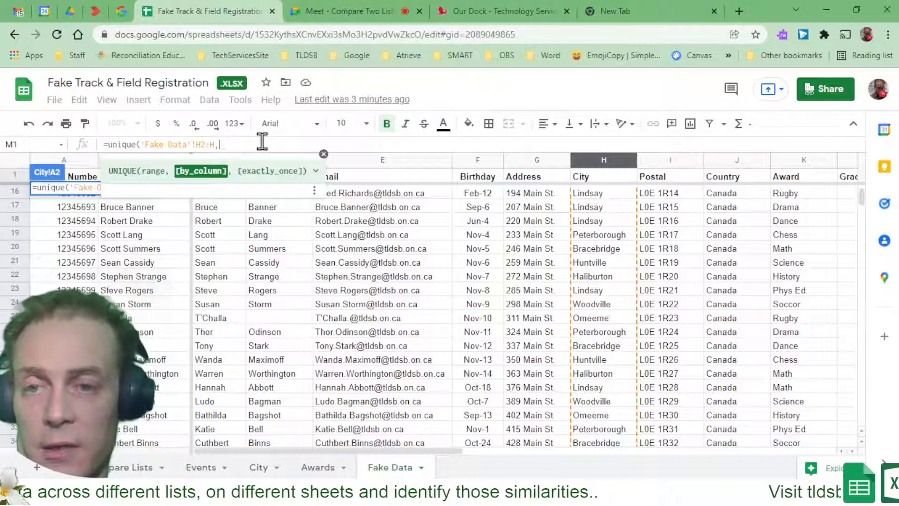
{"action": "key", "text": "BackSpace"}
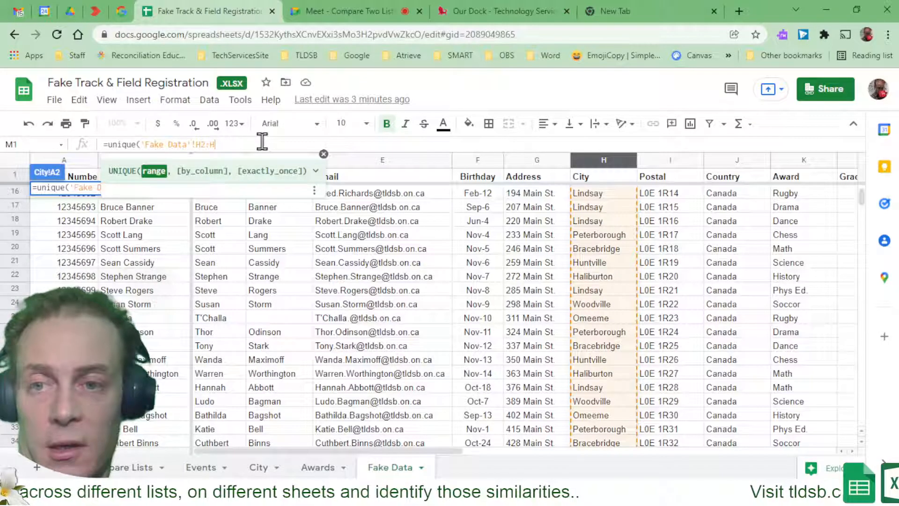
{"action": "type", "text": ")"}
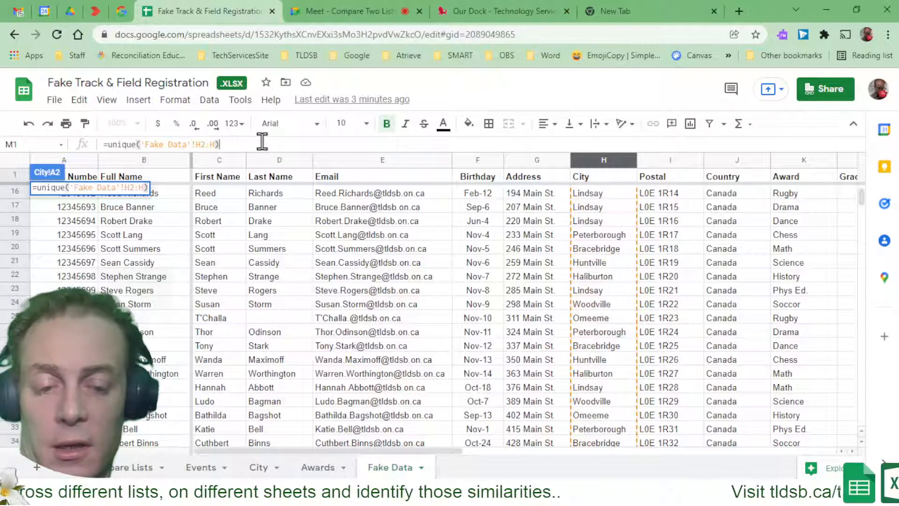
{"action": "key", "text": "Return"}
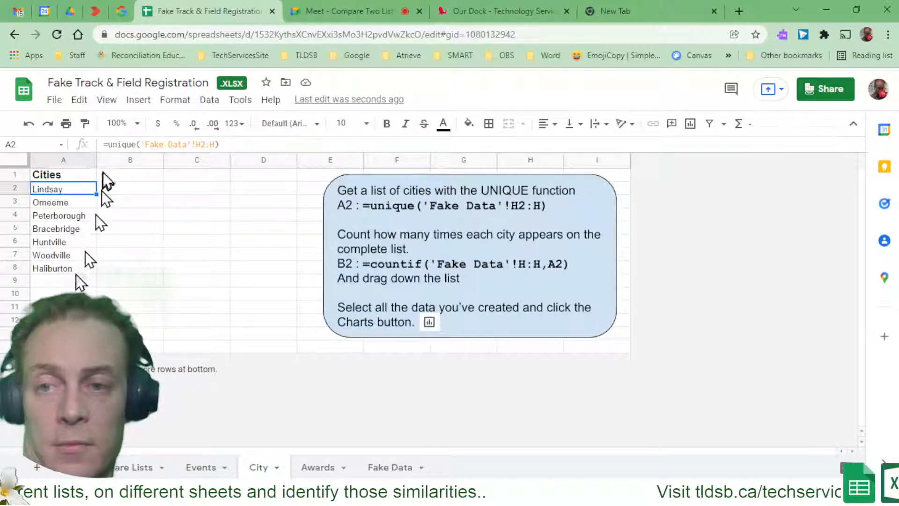
Count how often the first city occurs by entering =COUNTIF('Fake Data'!H:H,A2) in cell B2 of the City sheet.
{"action": "left_click", "coordinate": [125, 178]}
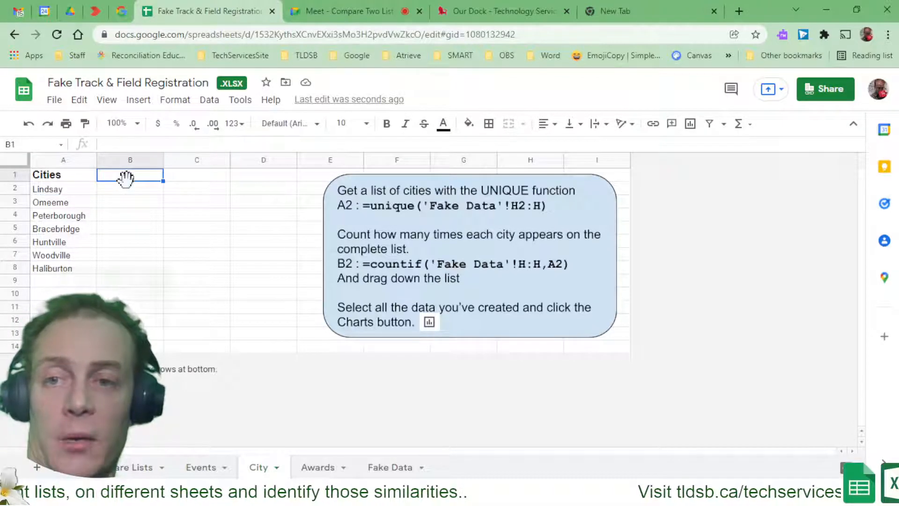
{"action": "left_click", "coordinate": [128, 191]}
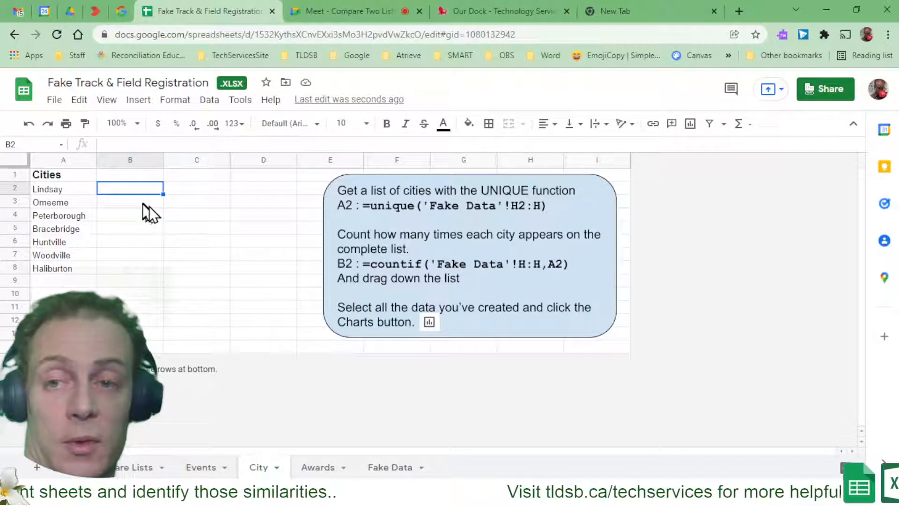
{"action": "type", "text": "="}
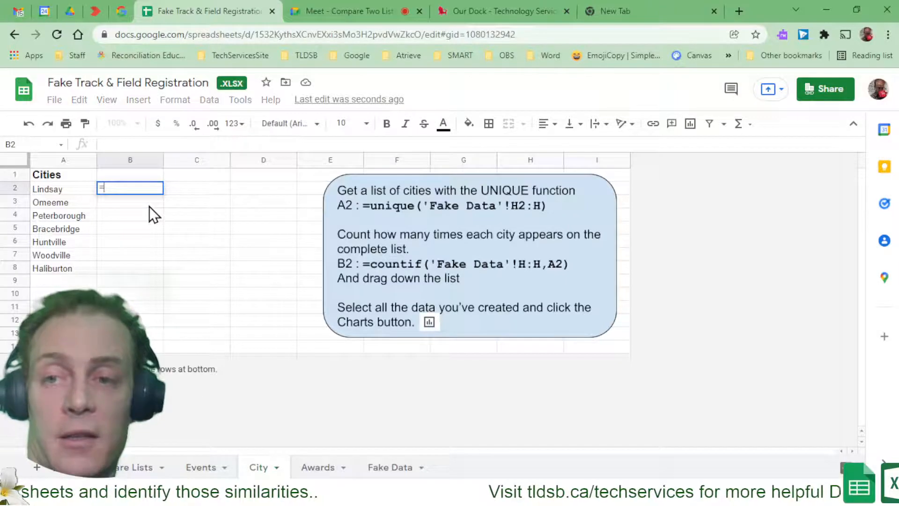
{"action": "type", "text": "count"}
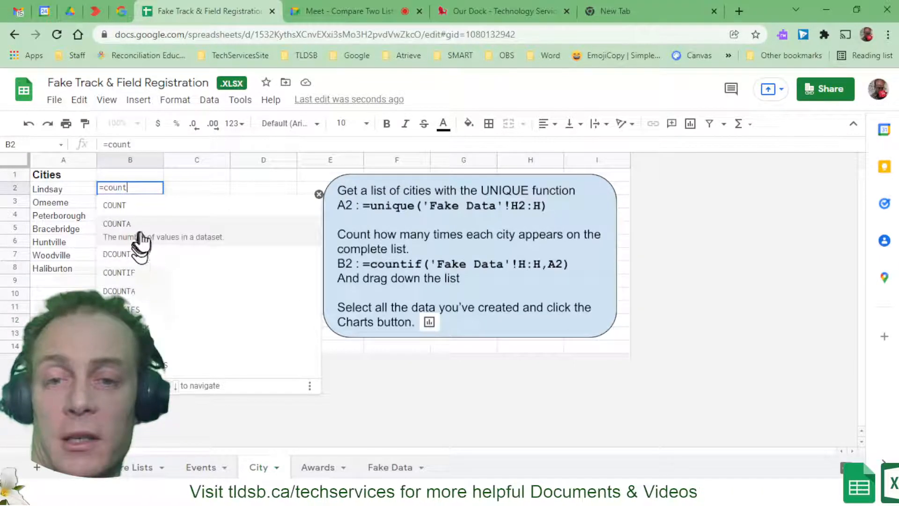
{"action": "left_click", "coordinate": [135, 268]}
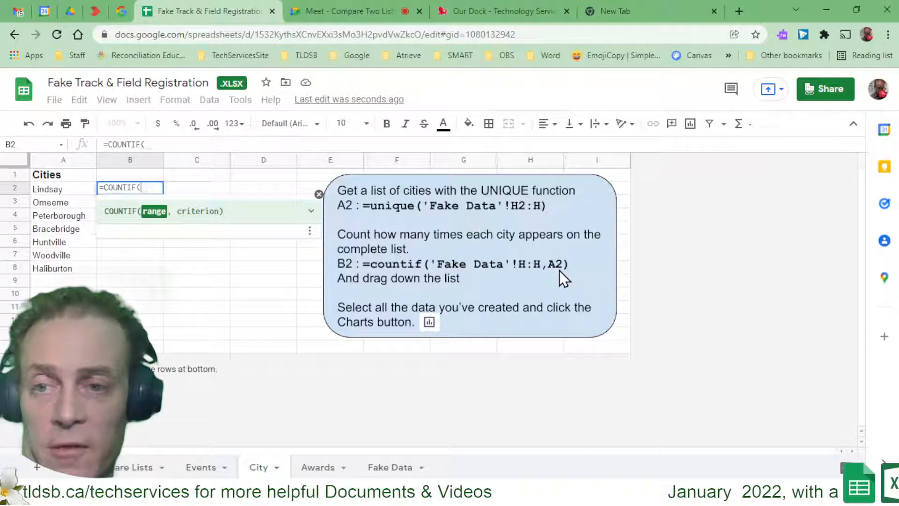
{"action": "left_click", "coordinate": [388, 470]}
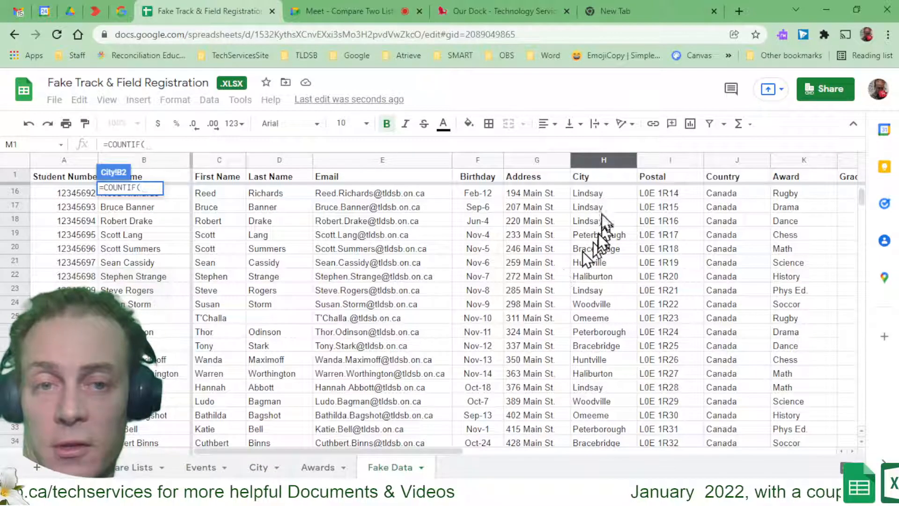
{"action": "left_click", "coordinate": [591, 159]}
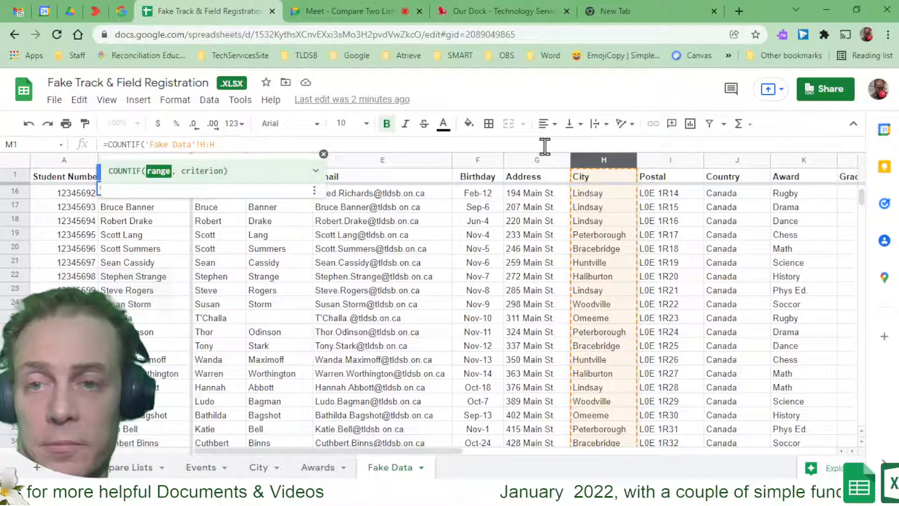
{"action": "type", "text": ","}
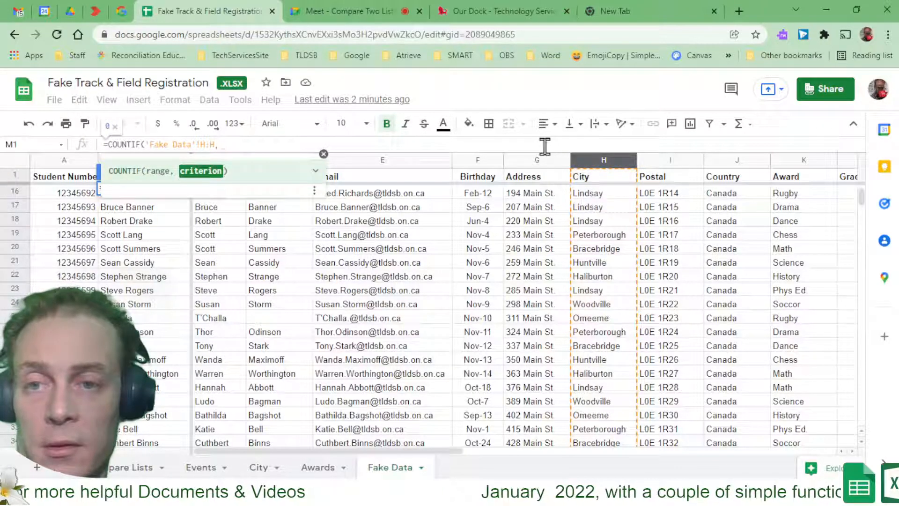
{"action": "left_click", "coordinate": [264, 468]}
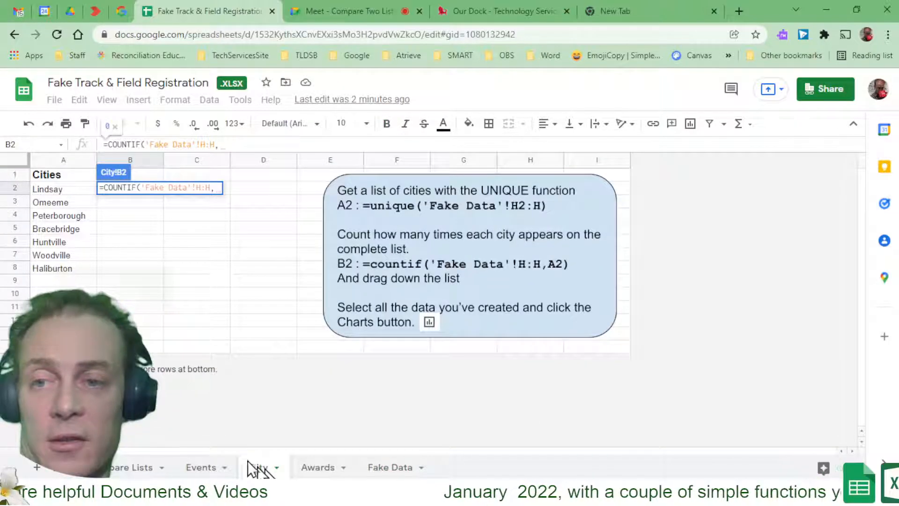
{"action": "left_click", "coordinate": [83, 187]}
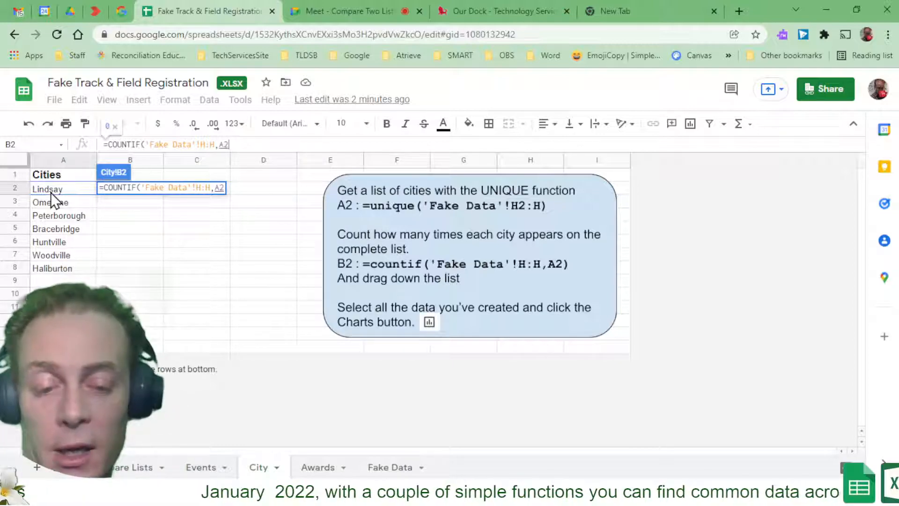
{"action": "key", "text": "Return"}
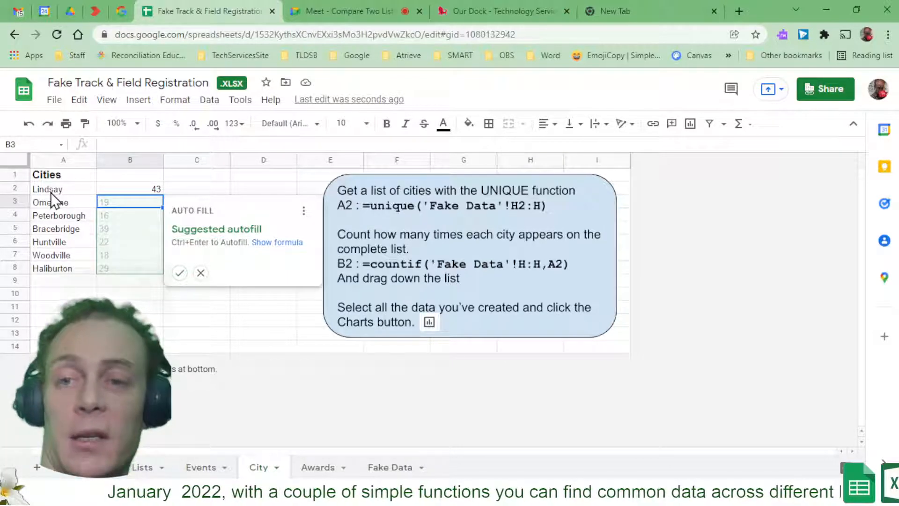
Accept the suggested autofill of the COUNTIF formula for B3:B8, and check the filled formulas down to B6.
{"action": "left_click", "coordinate": [180, 273]}
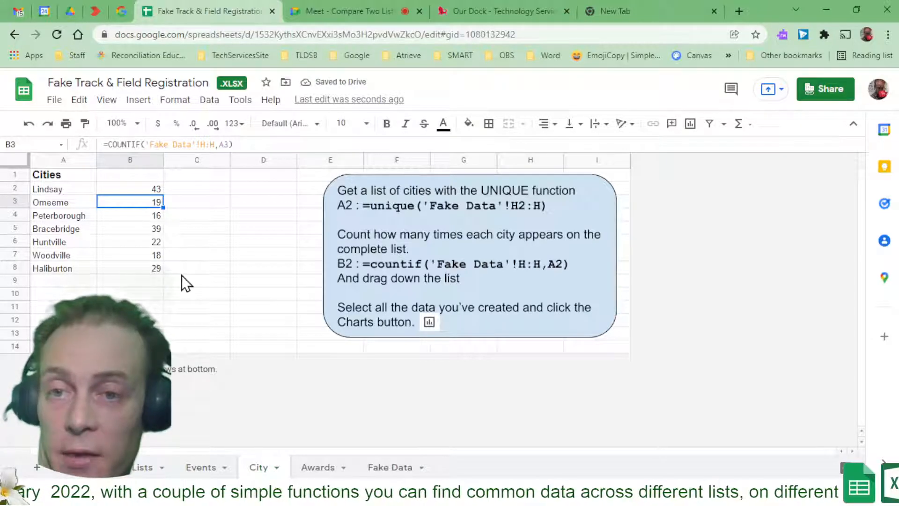
{"action": "key", "text": "Down"}
{"action": "key", "text": "Down"}
{"action": "key", "text": "Down"}
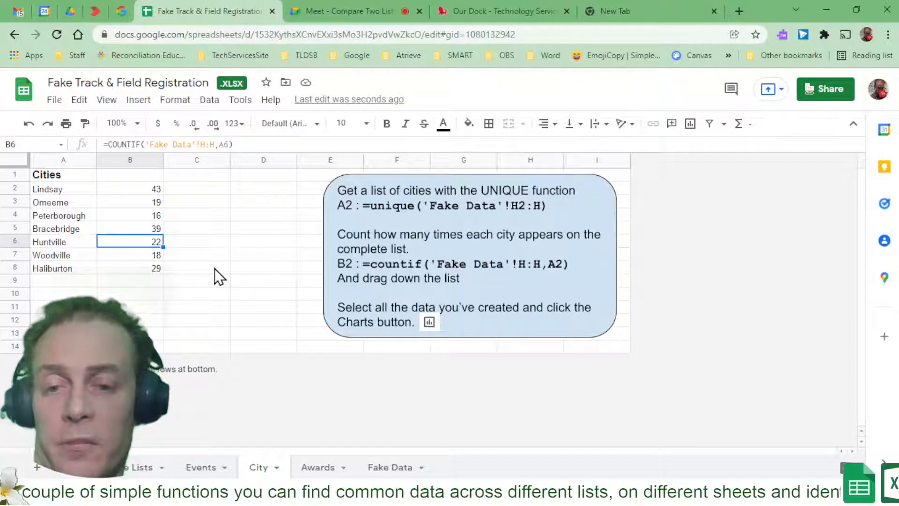
Insert a chart of the city counts in A2:B8 on the City sheet, and change its type to Pie chart.
{"action": "left_click", "coordinate": [317, 465]}
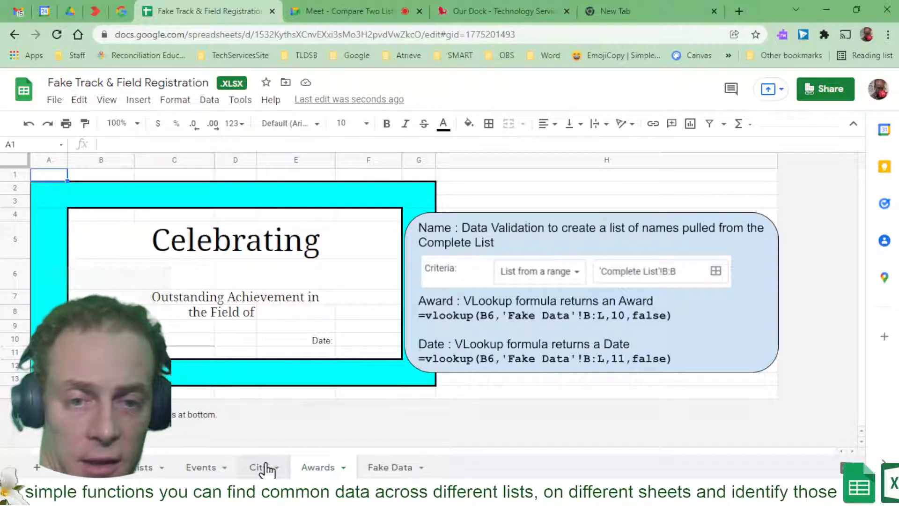
{"action": "left_click", "coordinate": [265, 466]}
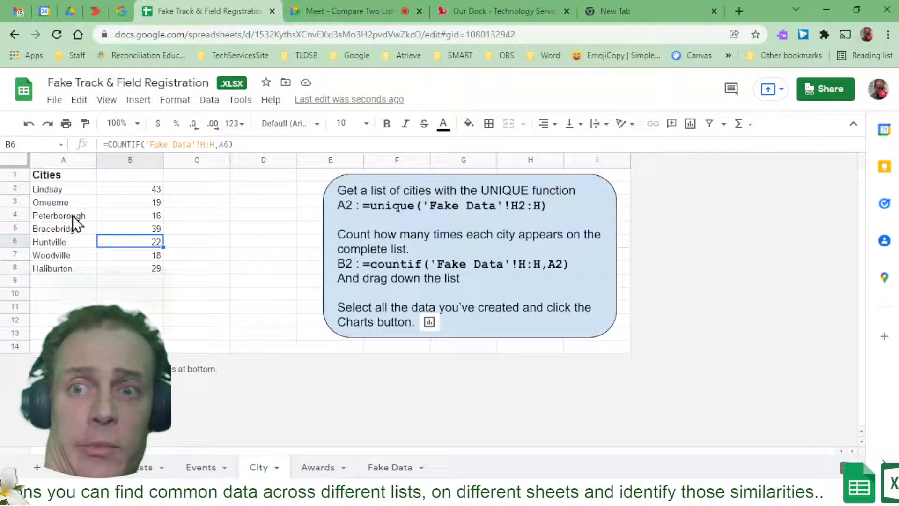
{"action": "left_click", "coordinate": [72, 185]}
{"action": "left_click_drag", "start_coordinate": [95, 216], "coordinate": [122, 268]}
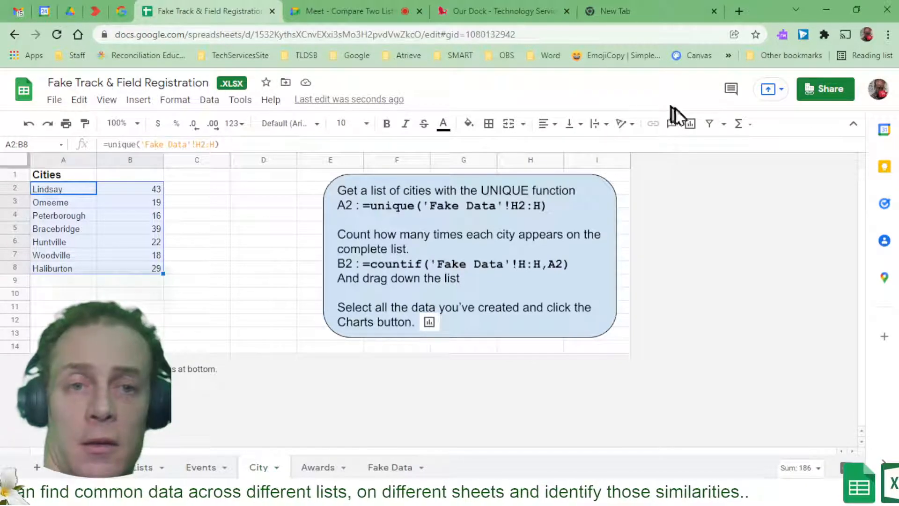
{"action": "left_click", "coordinate": [689, 127]}
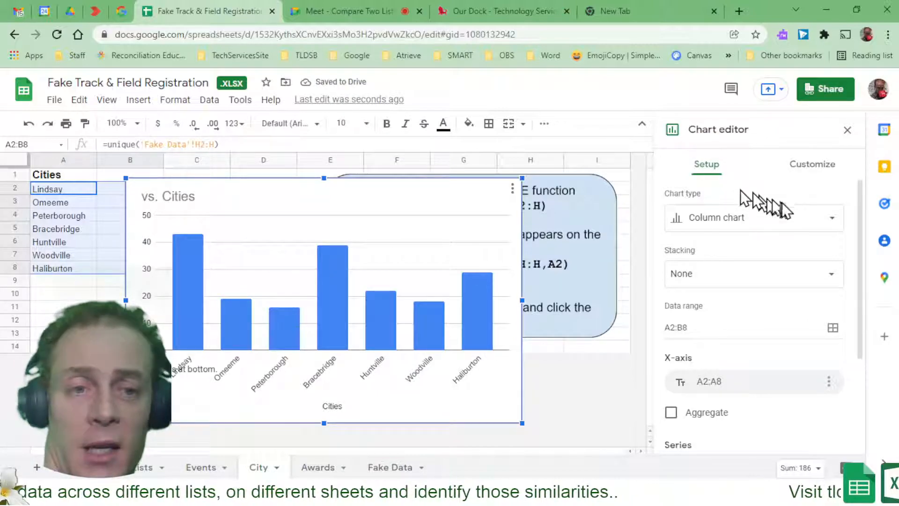
{"action": "left_click", "coordinate": [814, 225]}
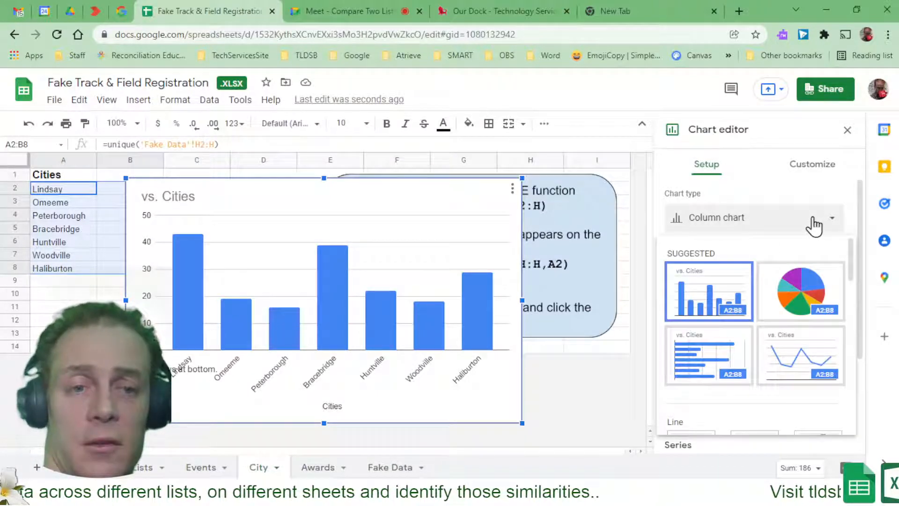
{"action": "left_click", "coordinate": [803, 301]}
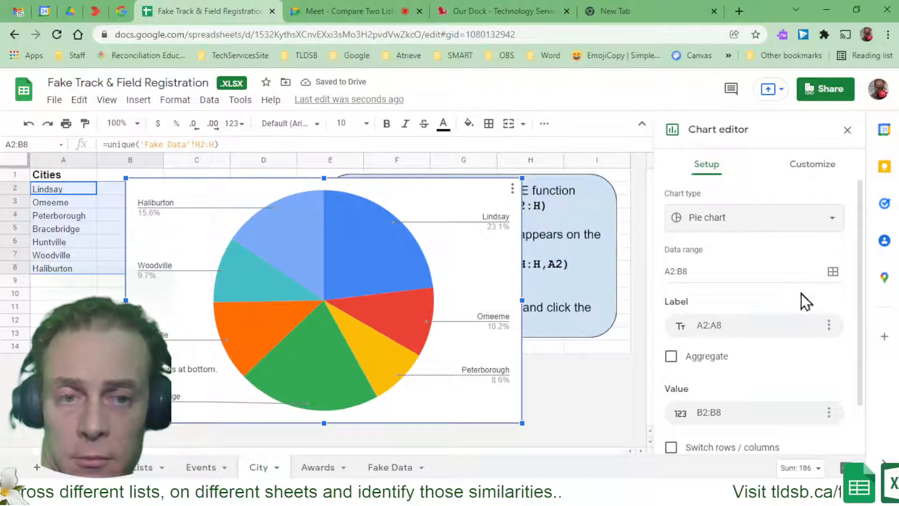
Recolor the Lindsay slice of the city pie chart to light pink.
{"action": "scroll", "coordinate": [729, 288], "scroll_direction": "down", "scroll_amount": 1}
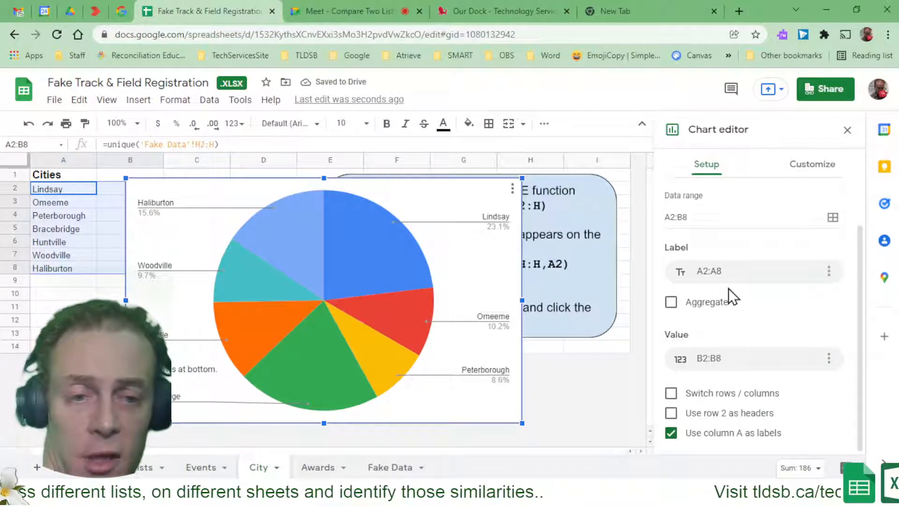
{"action": "scroll", "coordinate": [728, 288], "scroll_direction": "up", "scroll_amount": 1}
{"action": "scroll", "coordinate": [728, 289], "scroll_direction": "down", "scroll_amount": 1}
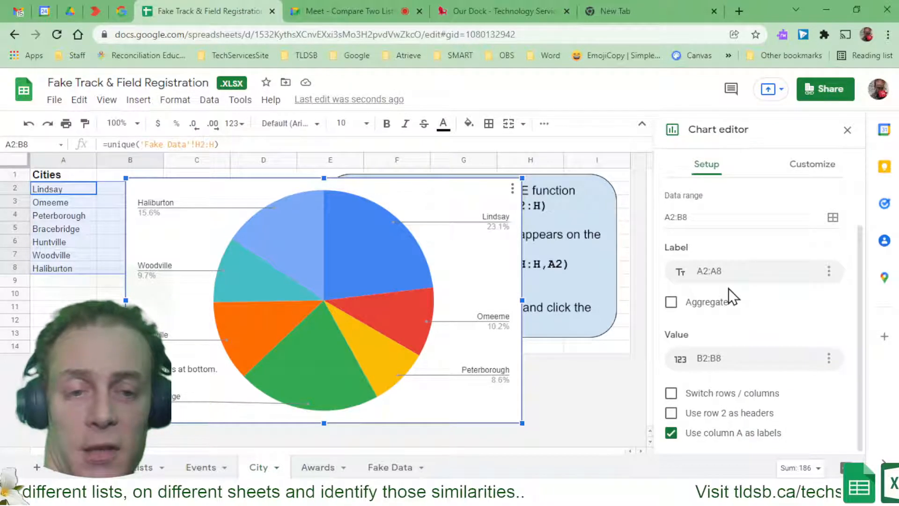
{"action": "scroll", "coordinate": [729, 288], "scroll_direction": "up", "scroll_amount": 1}
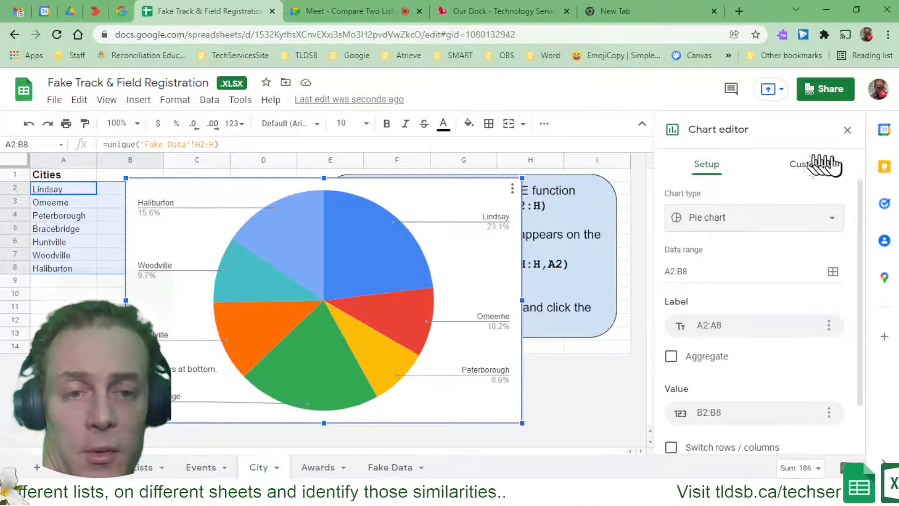
{"action": "left_click", "coordinate": [829, 174]}
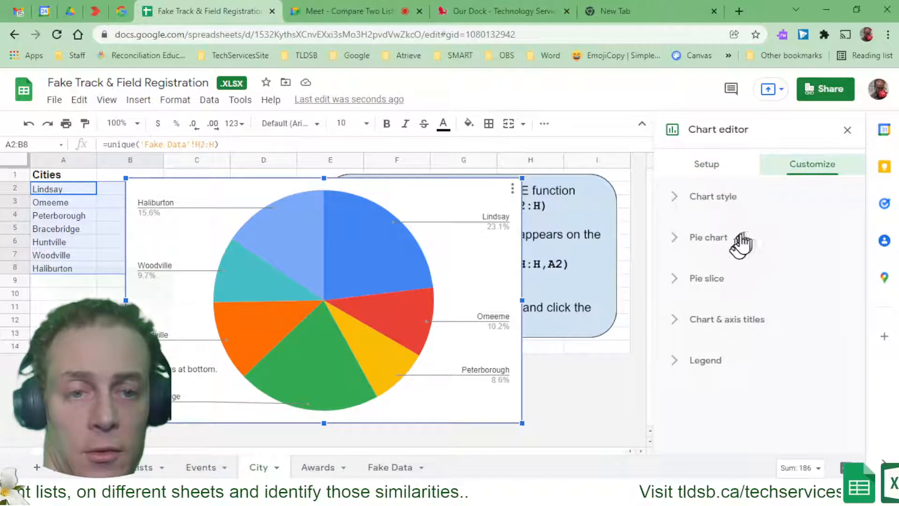
{"action": "left_click", "coordinate": [712, 285]}
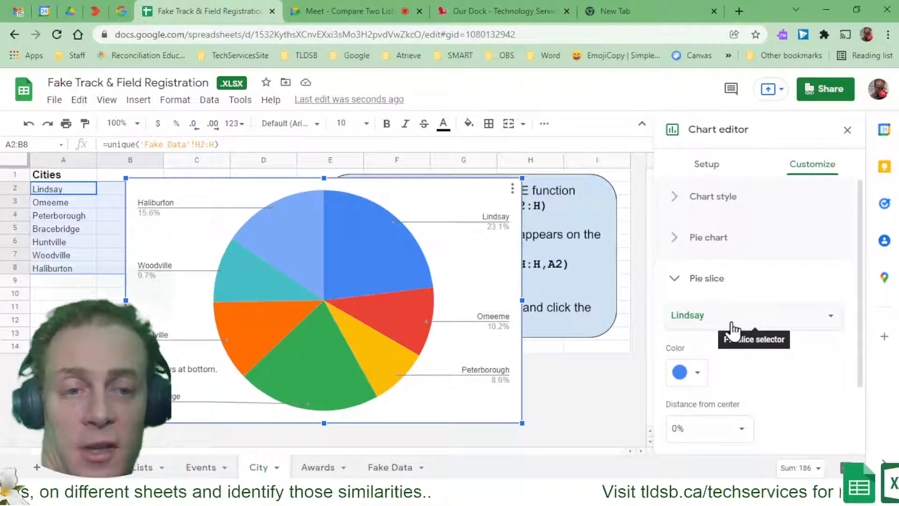
{"action": "left_click", "coordinate": [691, 377]}
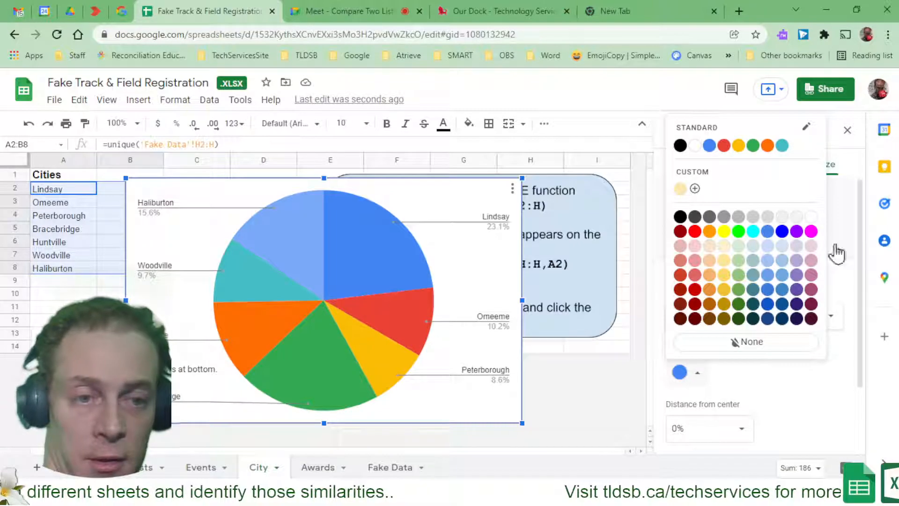
{"action": "left_click", "coordinate": [810, 275]}
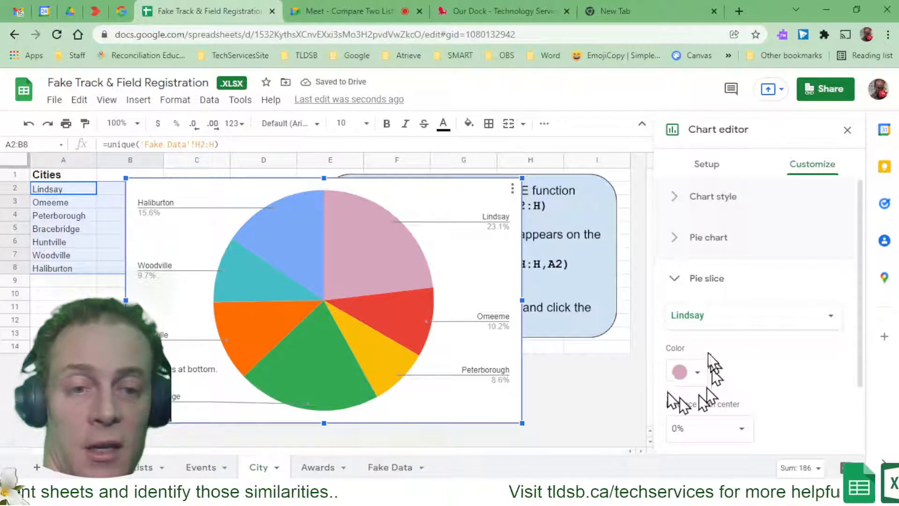
Try a 25% distance from center for the Lindsay slice, return it to 0%, and close the chart editor.
{"action": "scroll", "coordinate": [795, 330], "scroll_direction": "down", "scroll_amount": 2}
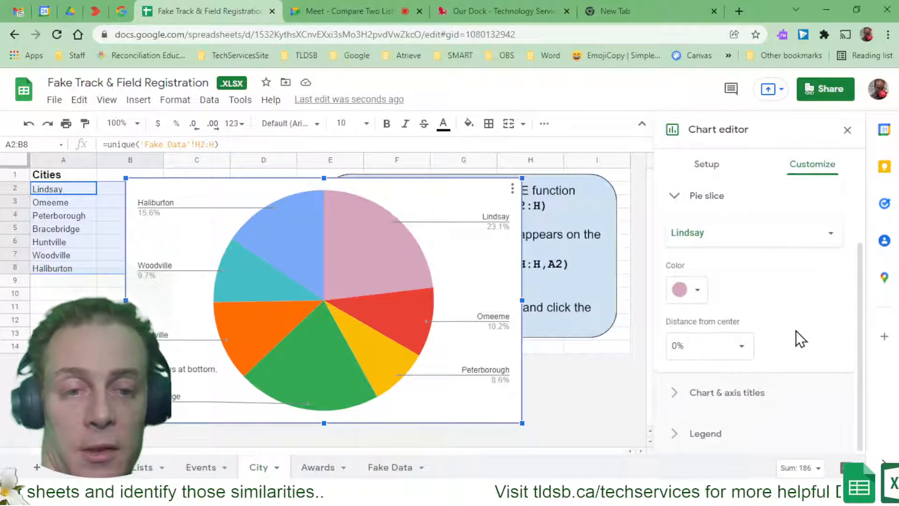
{"action": "left_click", "coordinate": [741, 356]}
{"action": "left_click", "coordinate": [702, 396]}
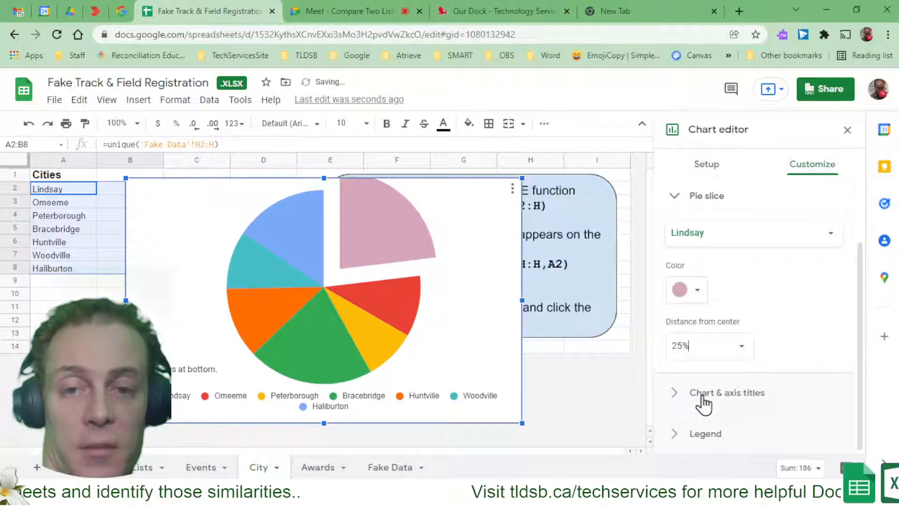
{"action": "left_click", "coordinate": [708, 359]}
{"action": "left_click", "coordinate": [704, 372]}
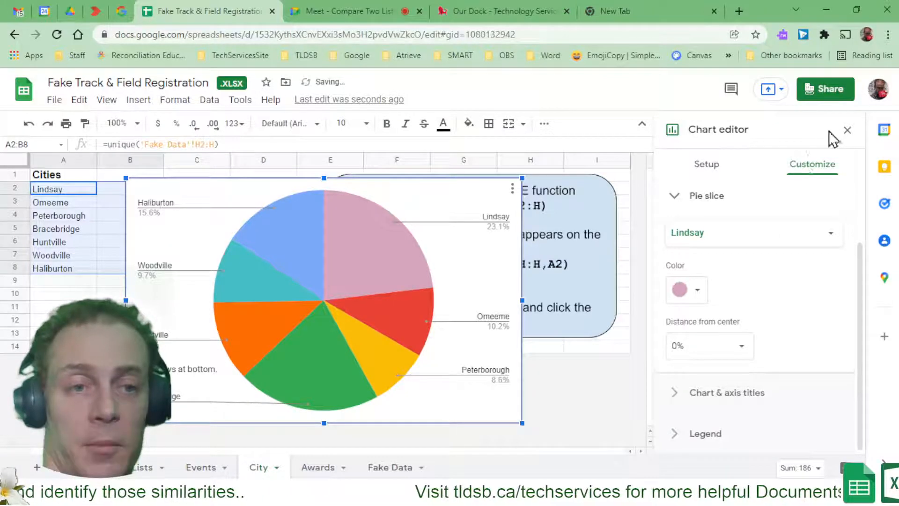
{"action": "left_click", "coordinate": [685, 196]}
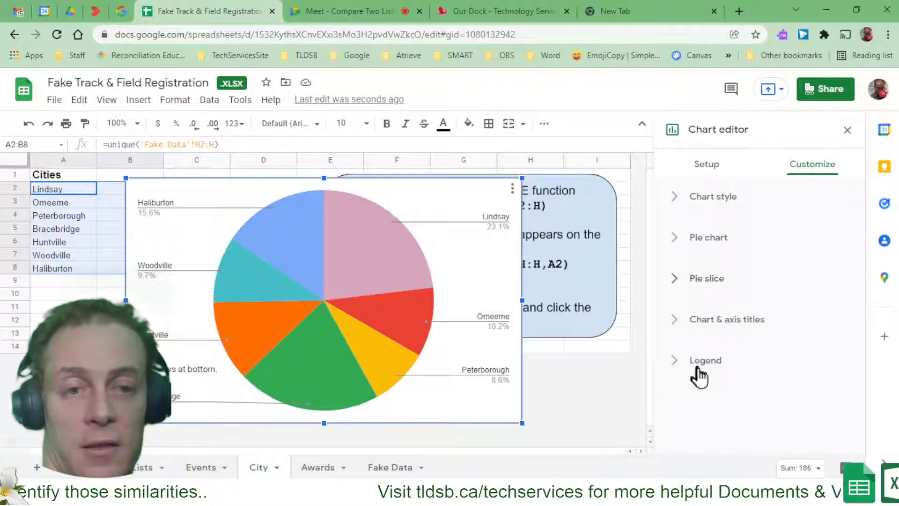
{"action": "left_click", "coordinate": [846, 131]}
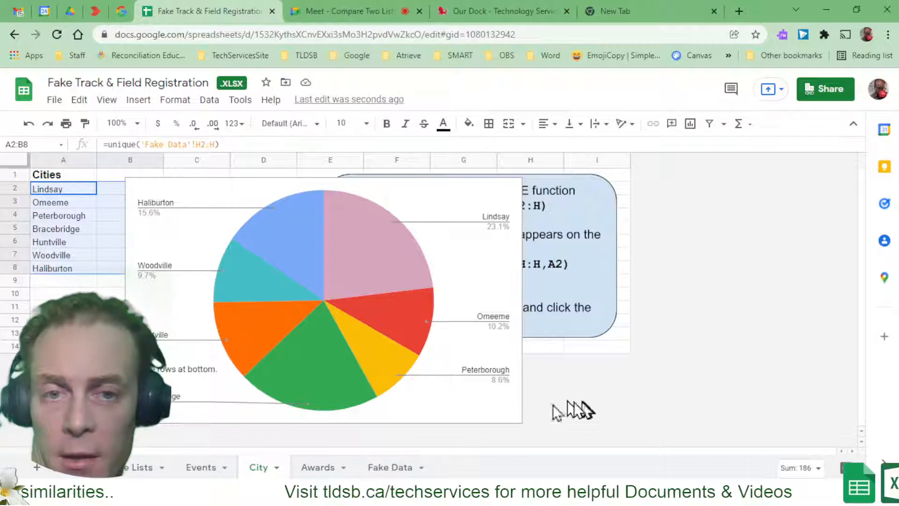
Add data validation to the merged name cell B6:F6 on the Awards sheet, using List from a range with 'Fake Data'!B:B.
{"action": "left_click", "coordinate": [313, 470]}
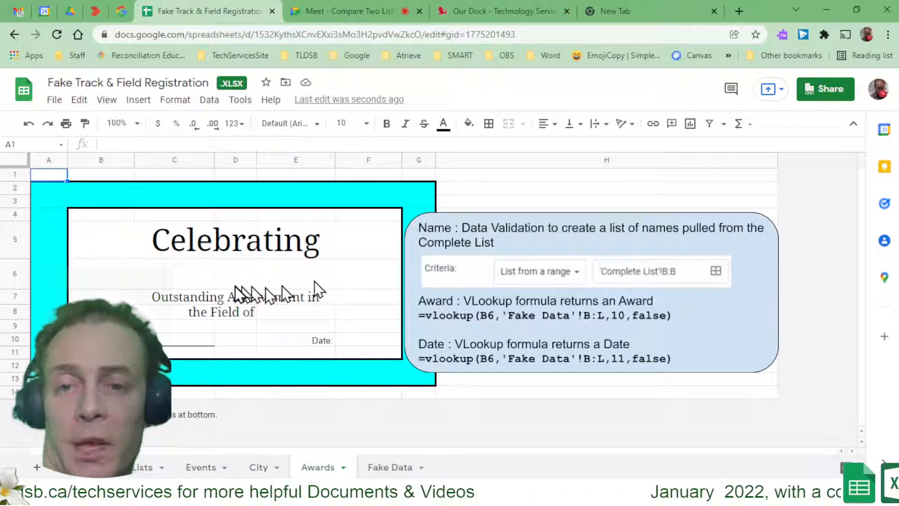
{"action": "left_click", "coordinate": [238, 277]}
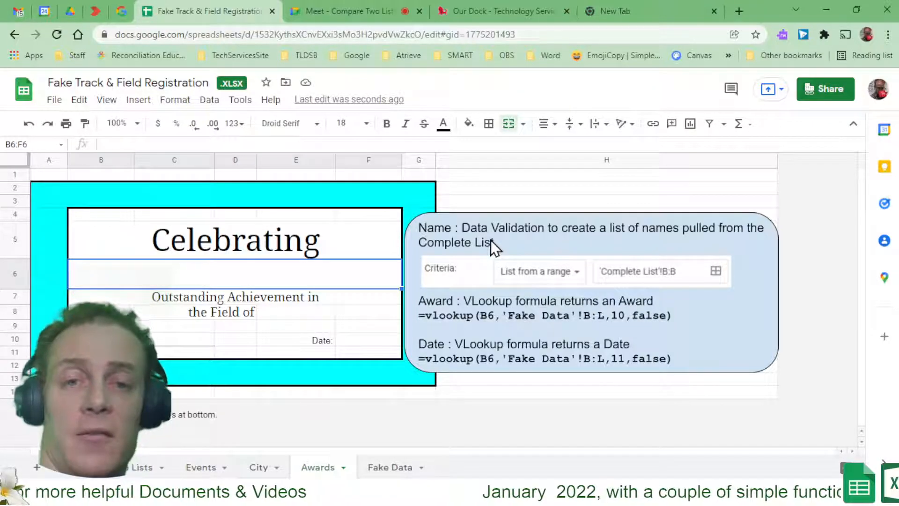
{"action": "left_click", "coordinate": [209, 105]}
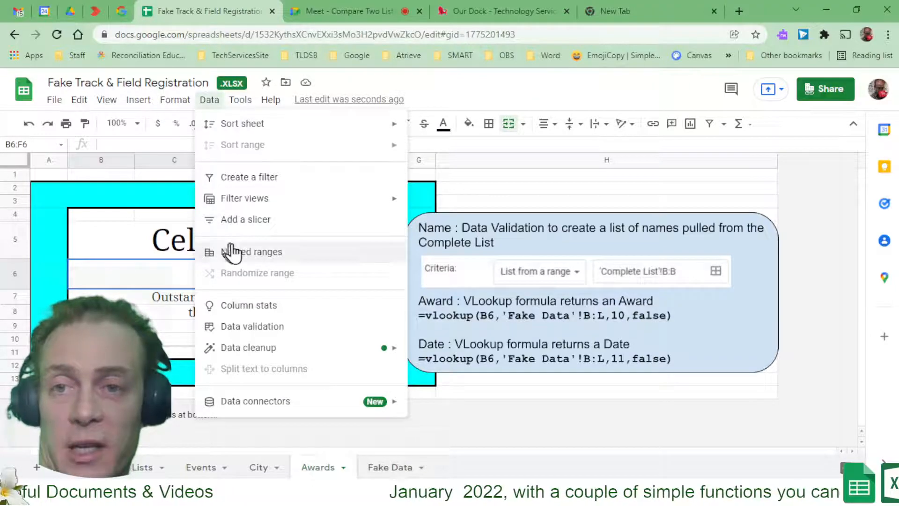
{"action": "left_click", "coordinate": [251, 328]}
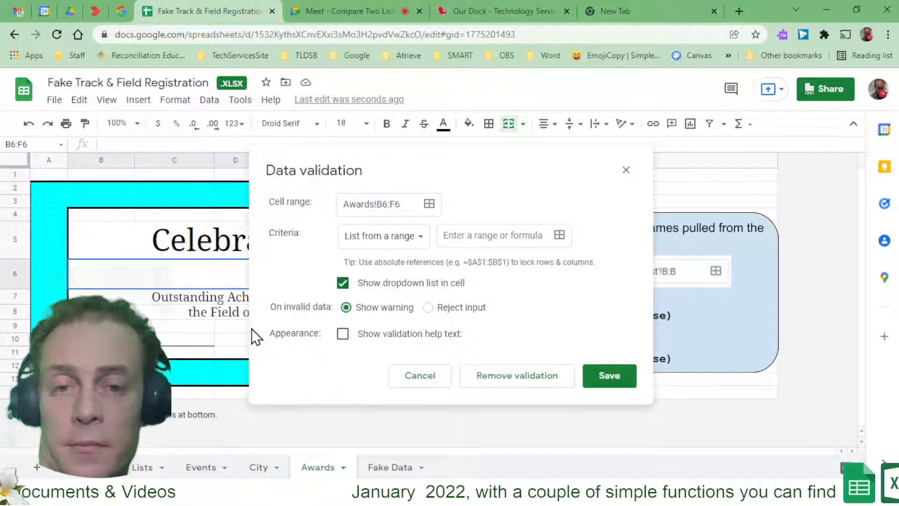
{"action": "left_click", "coordinate": [421, 236]}
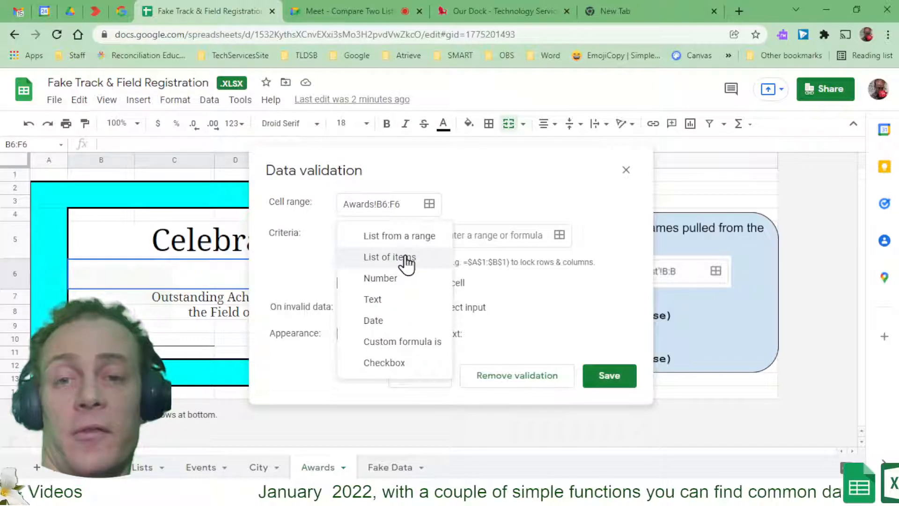
{"action": "left_click", "coordinate": [406, 240]}
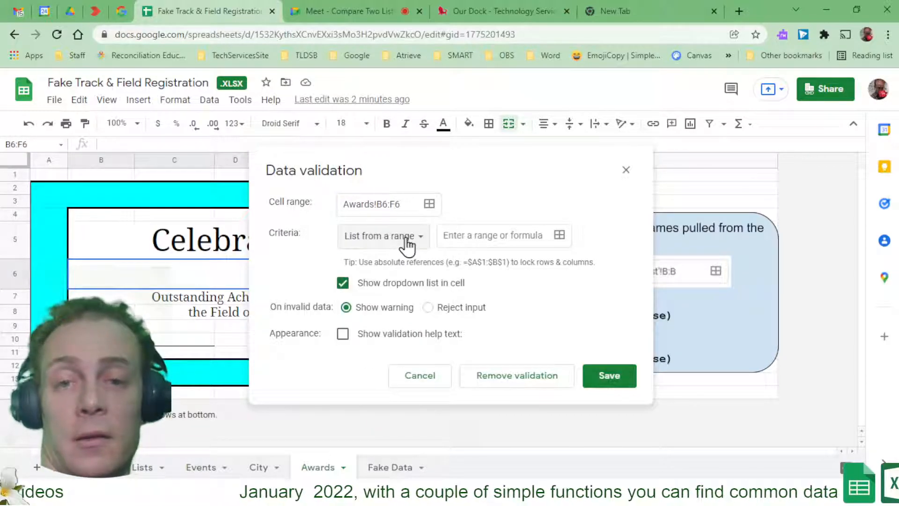
{"action": "left_click", "coordinate": [559, 235]}
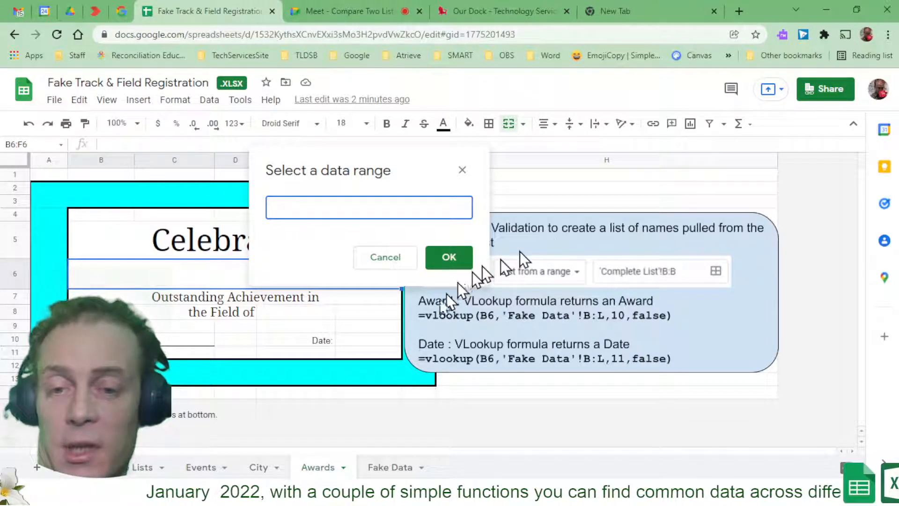
{"action": "left_click", "coordinate": [387, 468]}
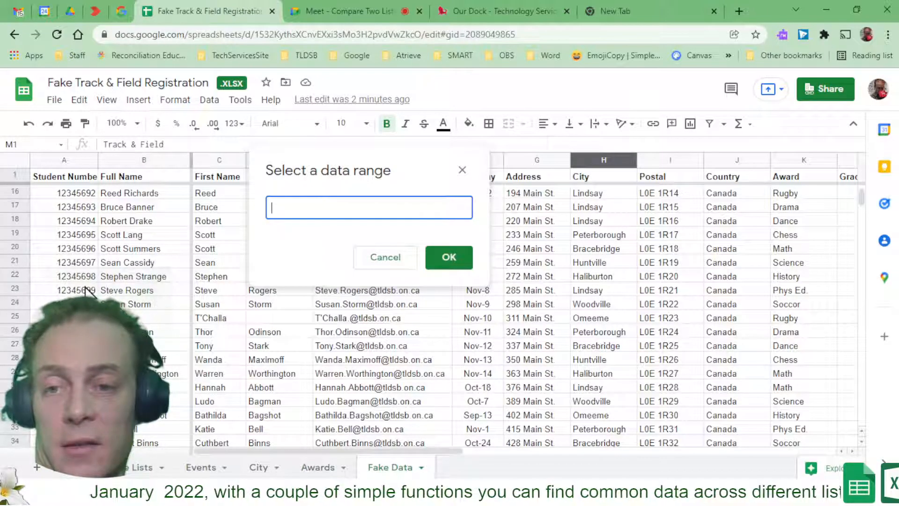
{"action": "left_click", "coordinate": [142, 160]}
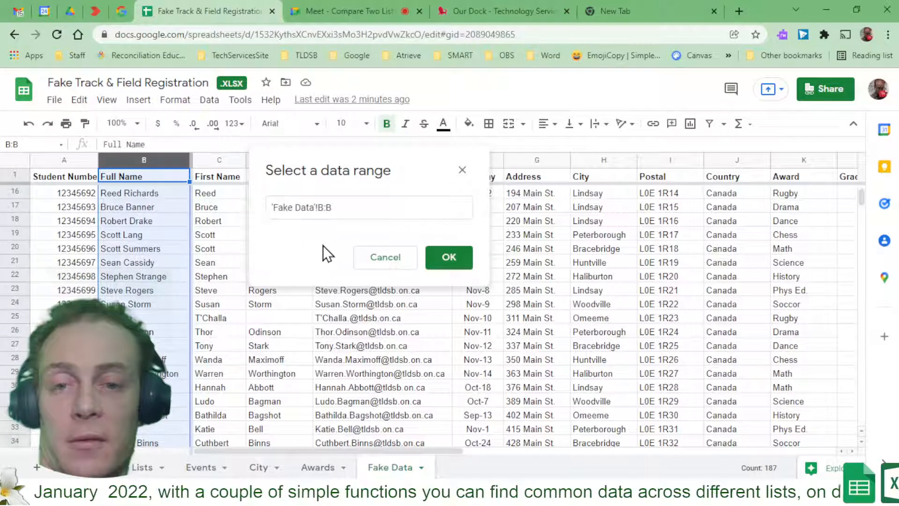
{"action": "left_click", "coordinate": [449, 256]}
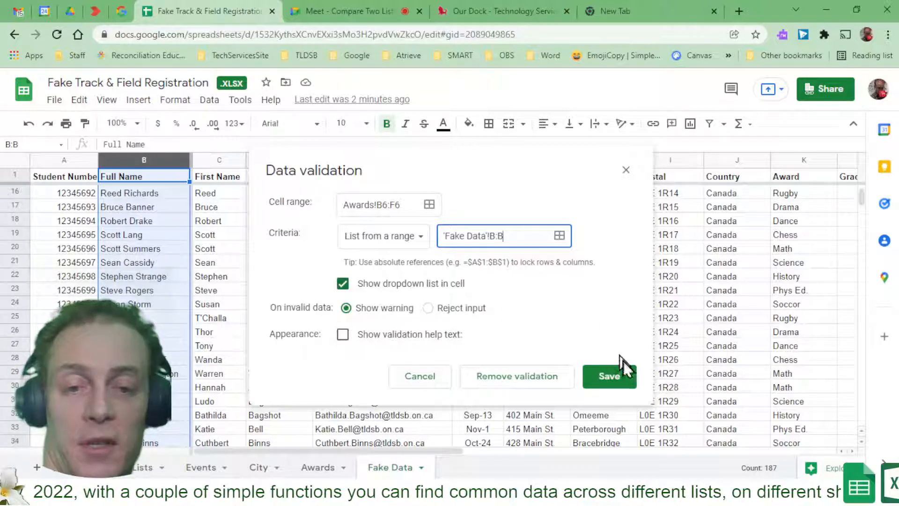
{"action": "left_click", "coordinate": [616, 382]}
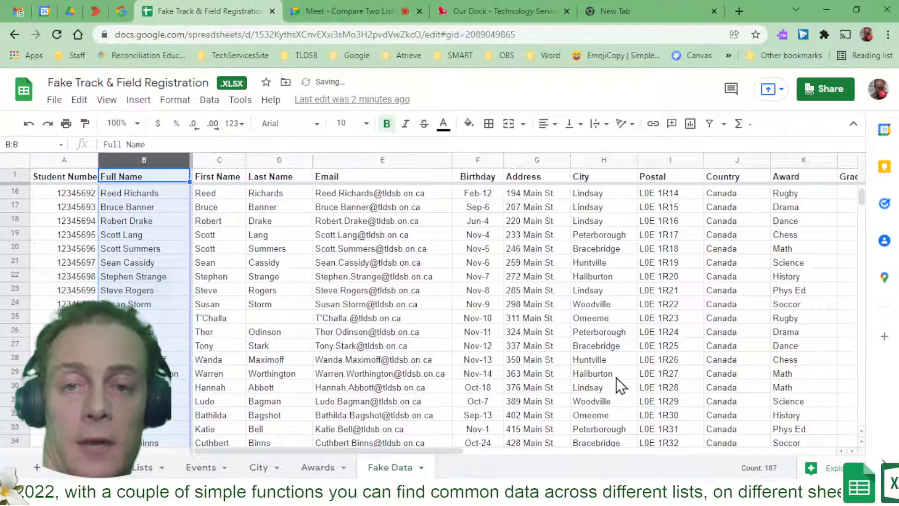
Choose a student's name from the dropdown list in cell B6 of the Awards certificate.
{"action": "left_click", "coordinate": [309, 468]}
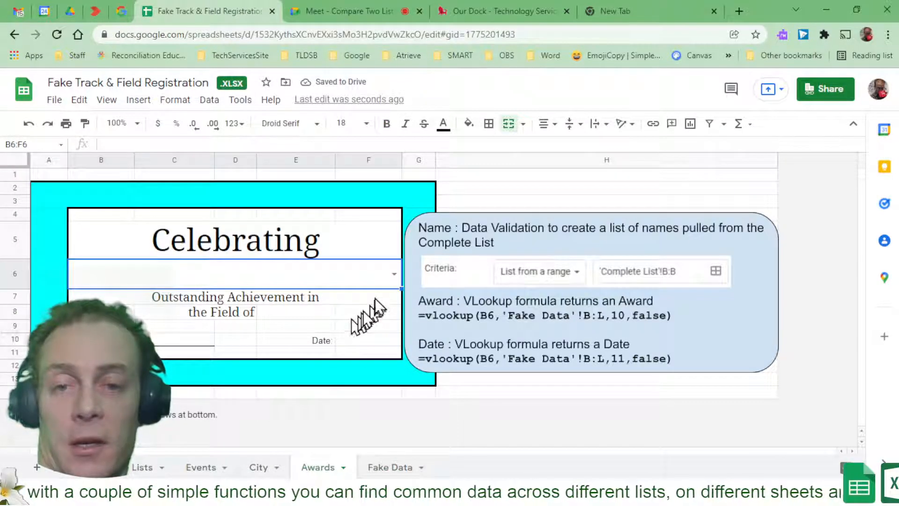
{"action": "left_click", "coordinate": [393, 275]}
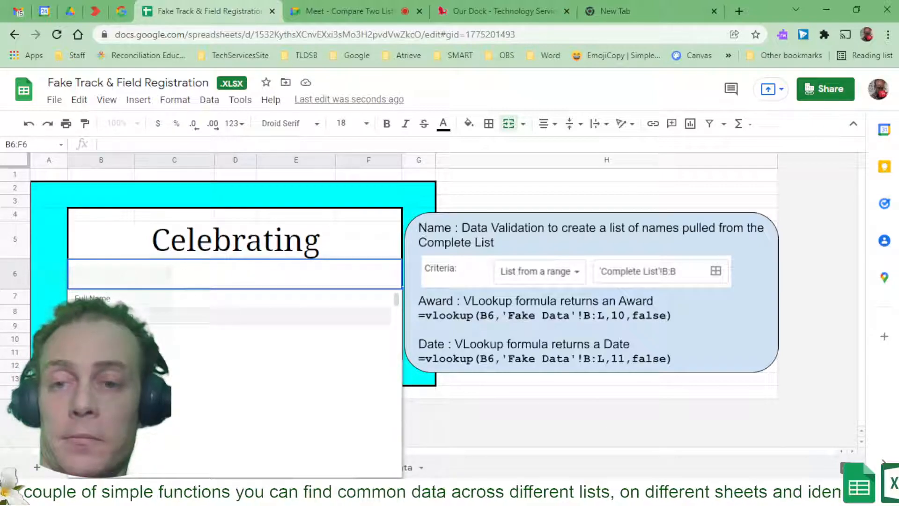
{"action": "left_click", "coordinate": [138, 313]}
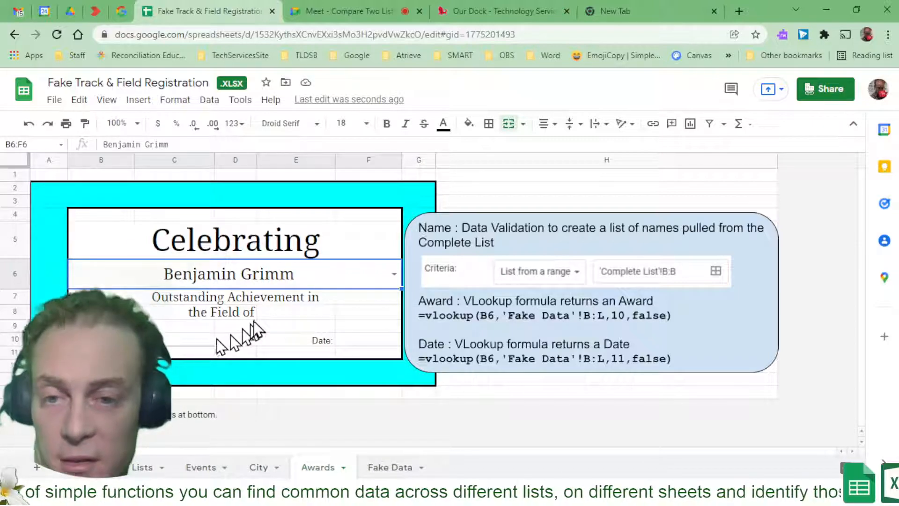
Start a VLOOKUP formula in cell E8 of the Awards sheet with search key B6 and range 'Fake Data'!B:K.
{"action": "left_click", "coordinate": [284, 312]}
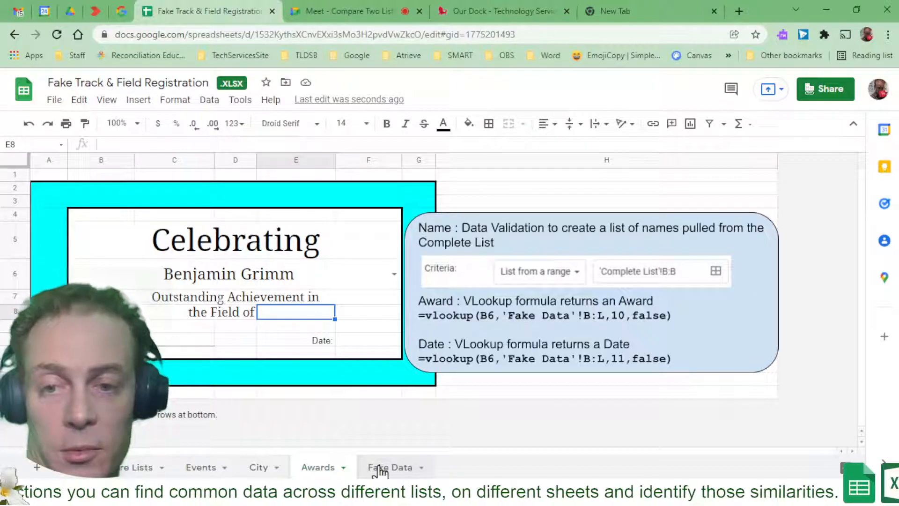
{"action": "type", "text": "=vlookup"}
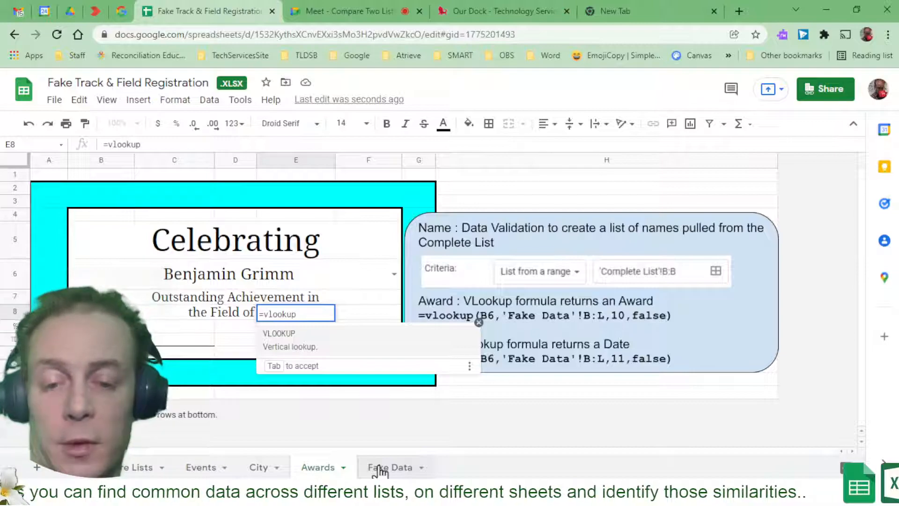
{"action": "type", "text": "("}
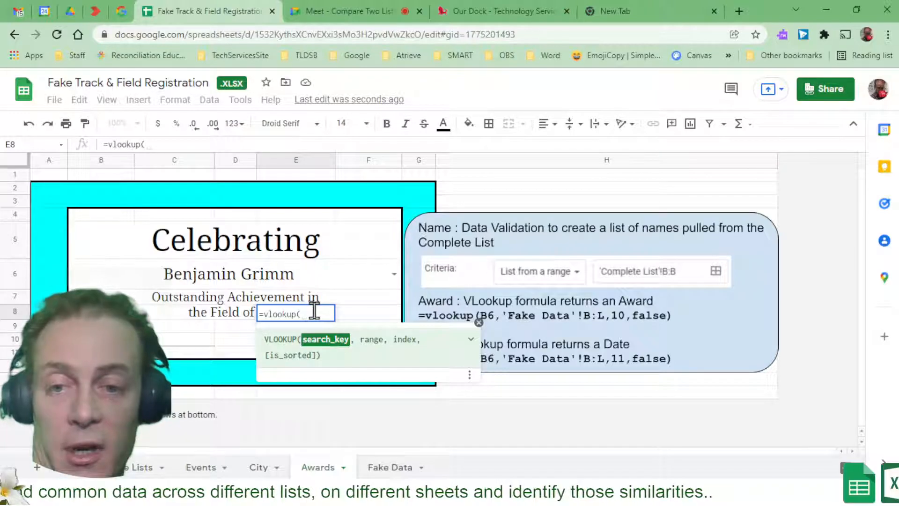
{"action": "left_click", "coordinate": [254, 274]}
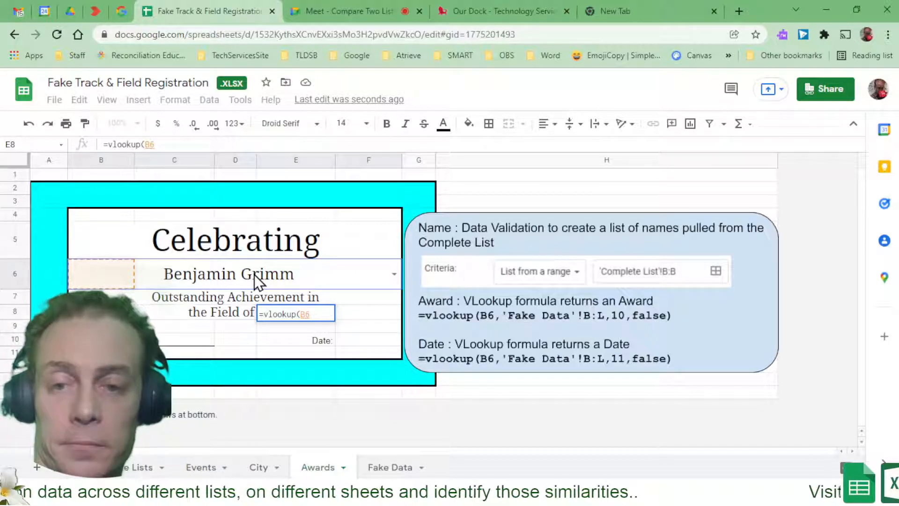
{"action": "type", "text": ","}
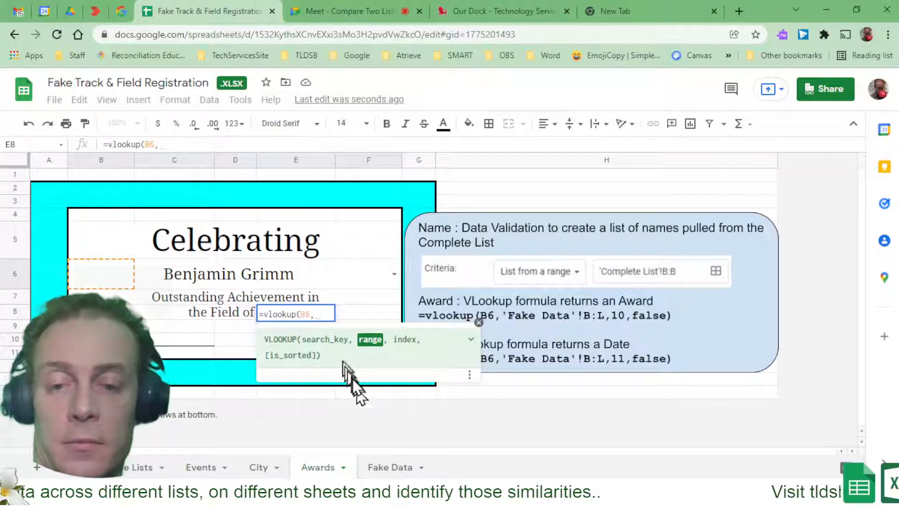
{"action": "left_click", "coordinate": [390, 468]}
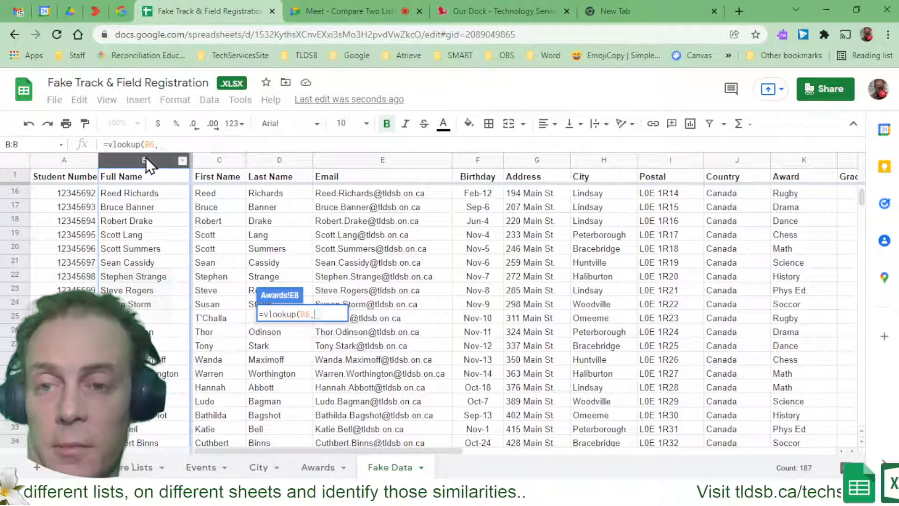
{"action": "left_click_drag", "start_coordinate": [145, 157], "coordinate": [805, 164]}
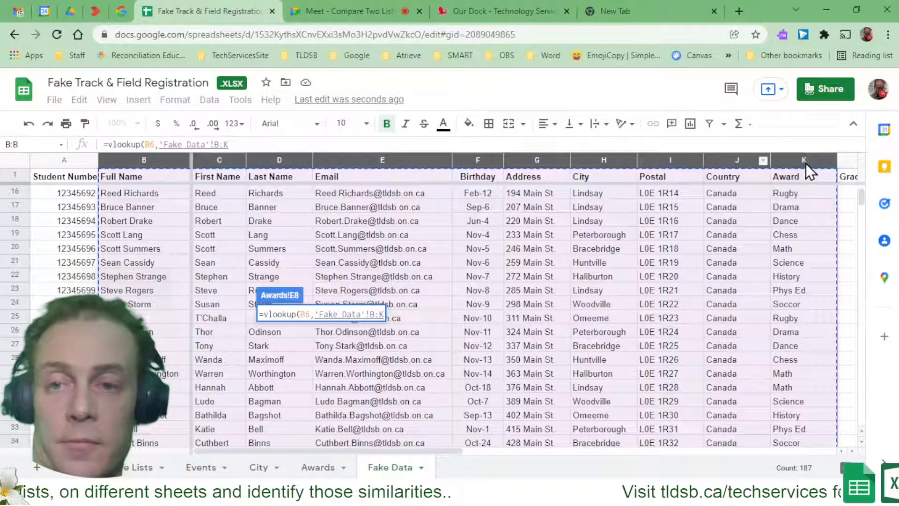
{"action": "left_click", "coordinate": [809, 147]}
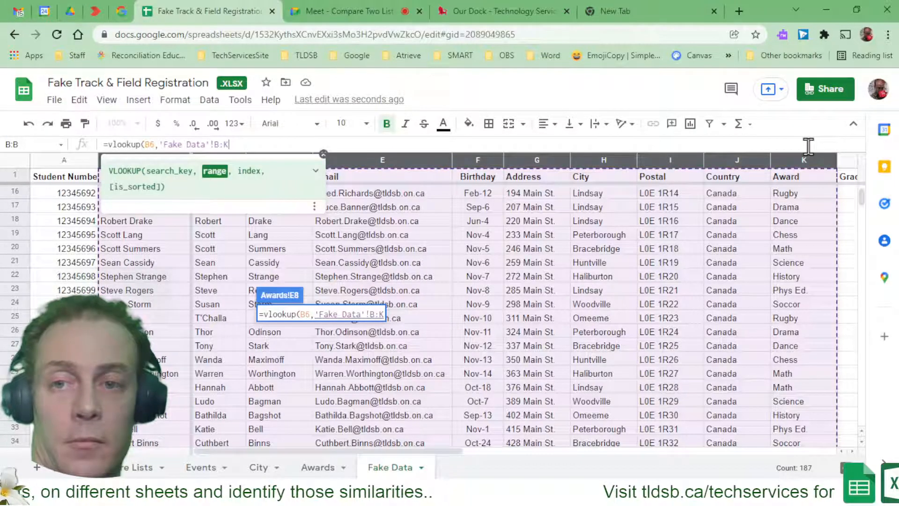
Complete the VLOOKUP formula in E8 with column index 10 and is_sorted set to false.
{"action": "type", "text": ","}
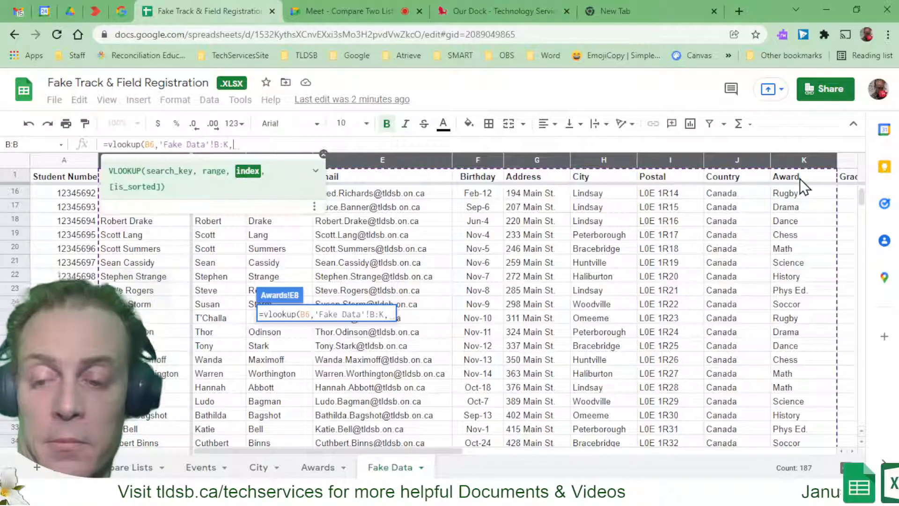
{"action": "type", "text": "10"}
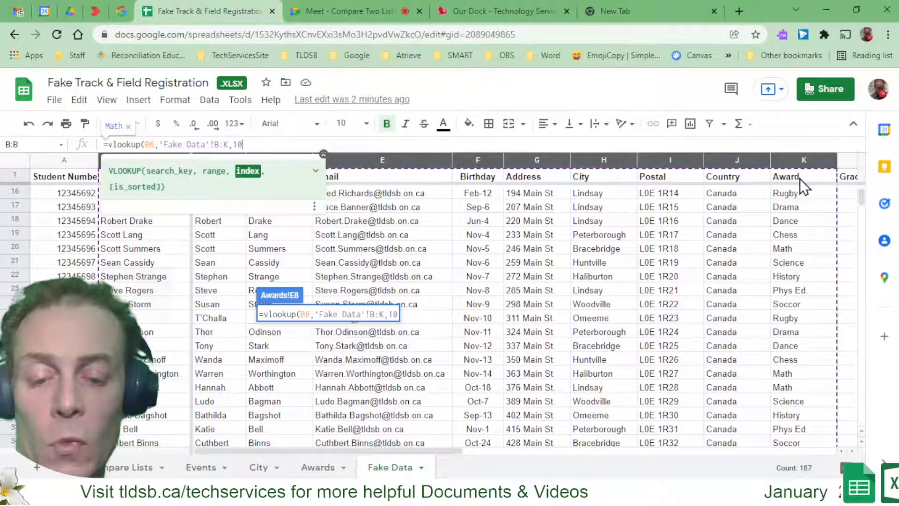
{"action": "type", "text": ","}
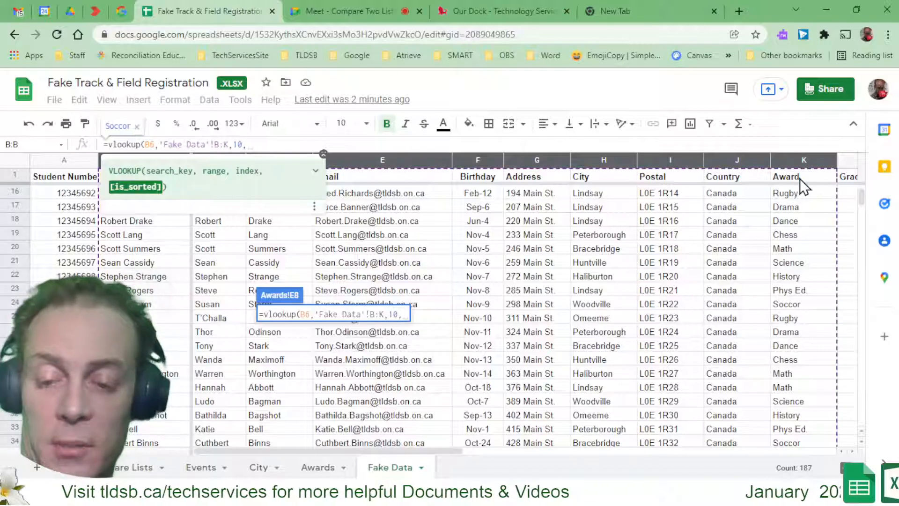
{"action": "type", "text": "false"}
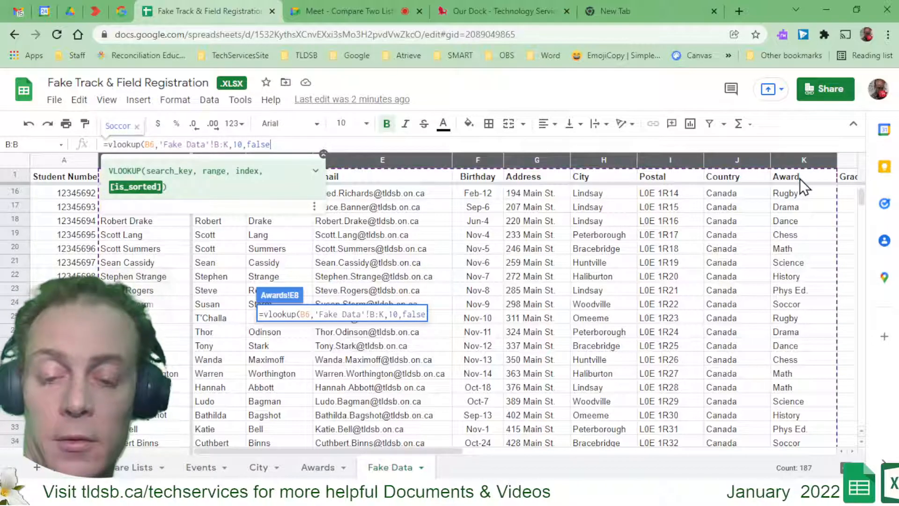
{"action": "type", "text": ")"}
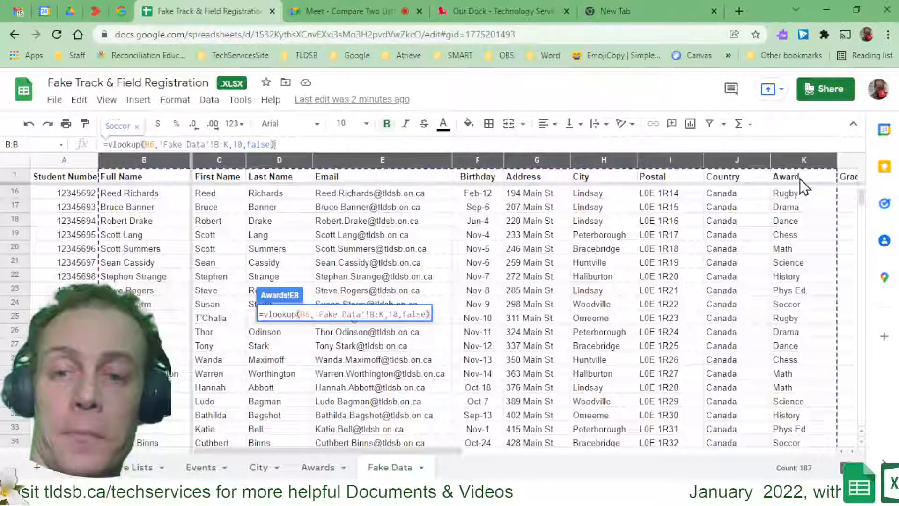
{"action": "key", "text": "Return"}
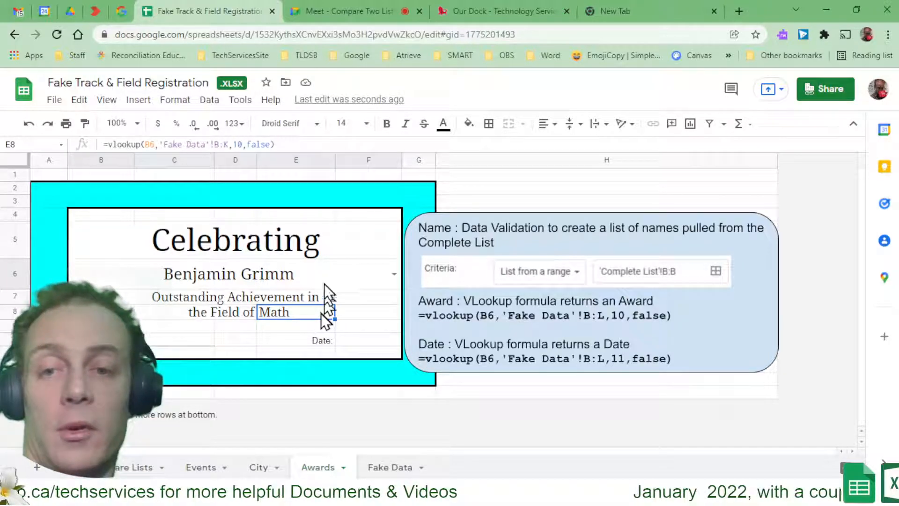
Test the award lookup by choosing two other students in turn from the name dropdown in B6.
{"action": "left_click", "coordinate": [394, 275]}
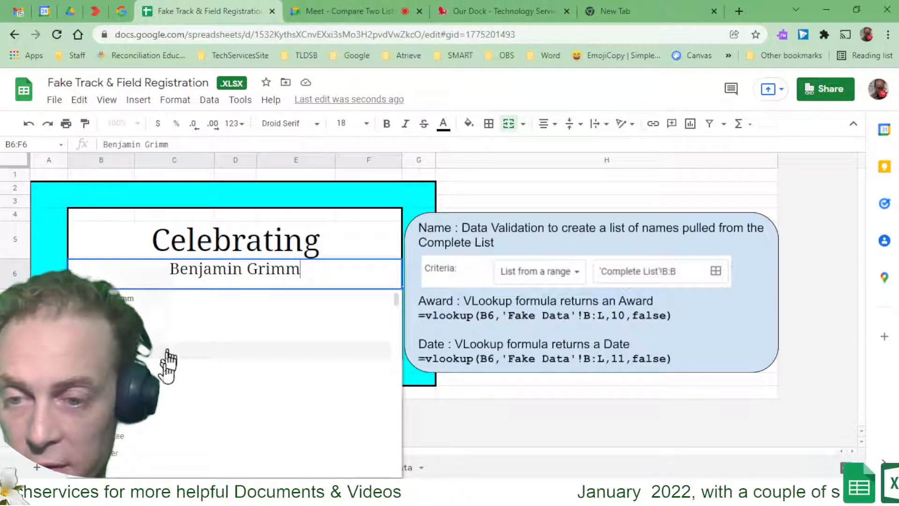
{"action": "left_click", "coordinate": [167, 407]}
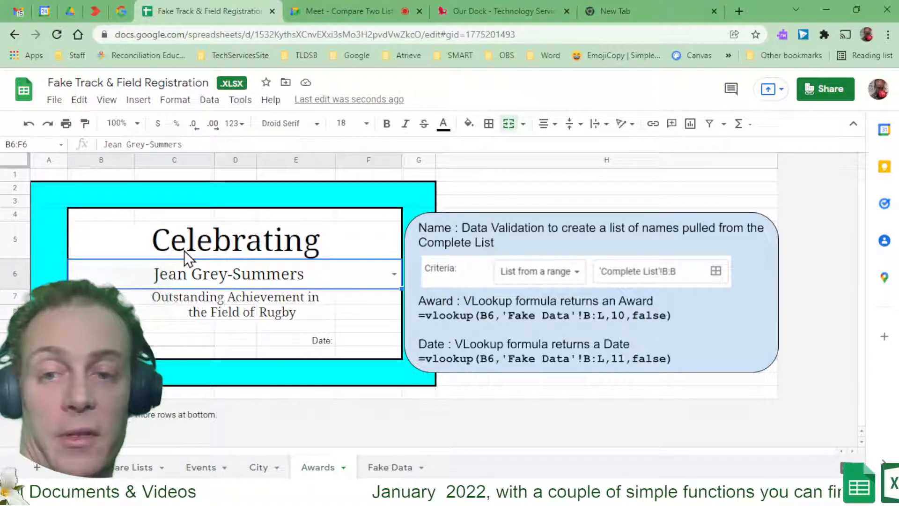
{"action": "left_click", "coordinate": [394, 273]}
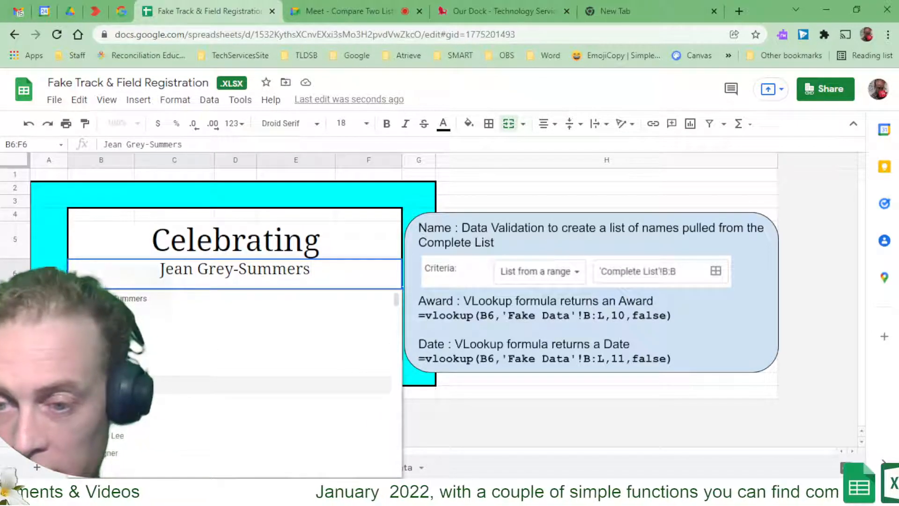
{"action": "left_click", "coordinate": [117, 384]}
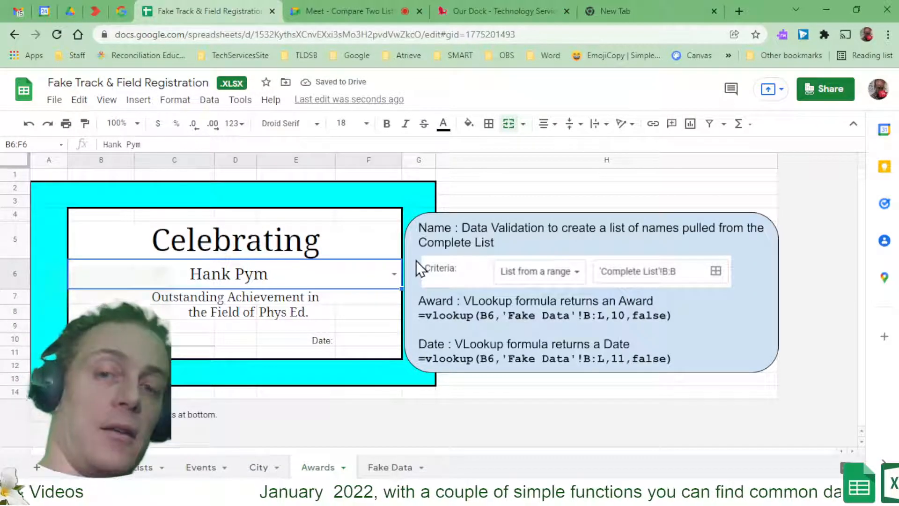
{"action": "left_click", "coordinate": [656, 181]}
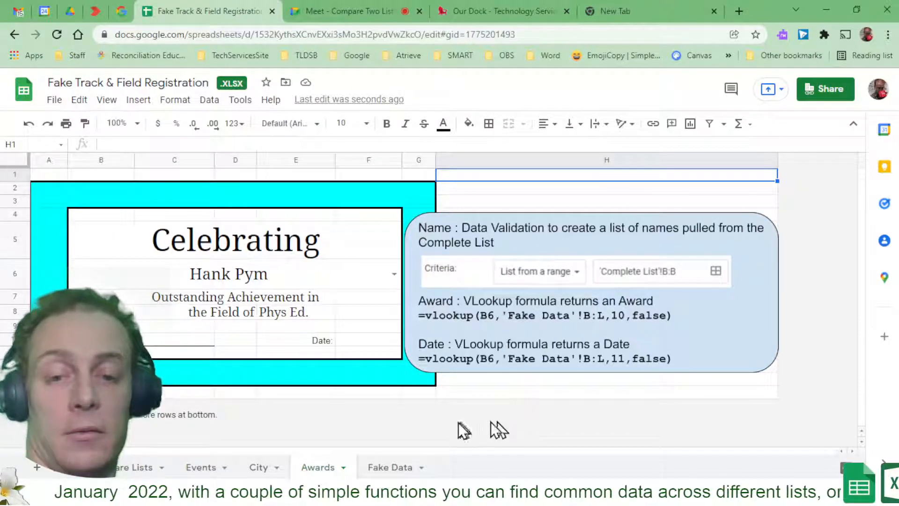
Examine the full list of student names and their awards on the Fake Data sheet.
{"action": "left_click", "coordinate": [380, 468]}
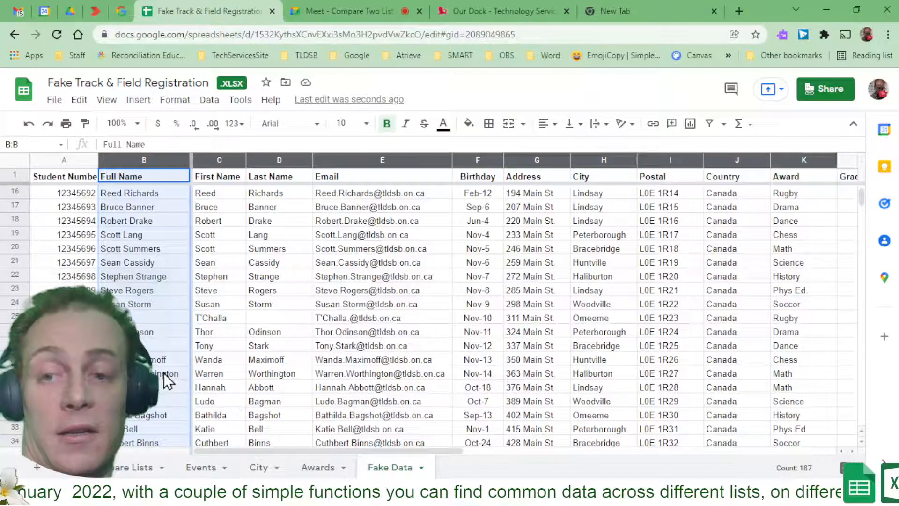
{"action": "scroll", "coordinate": [422, 318], "scroll_direction": "down", "scroll_amount": 20}
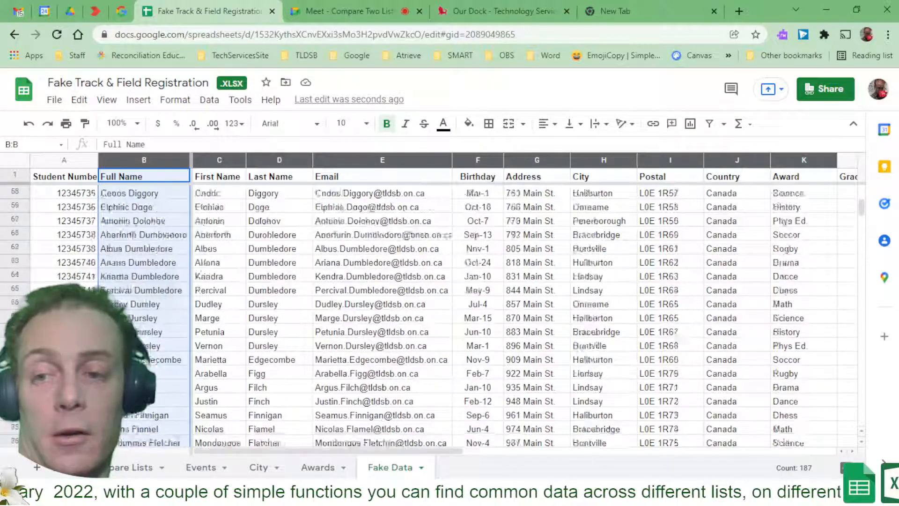
{"action": "scroll", "coordinate": [421, 319], "scroll_direction": "down", "scroll_amount": 20}
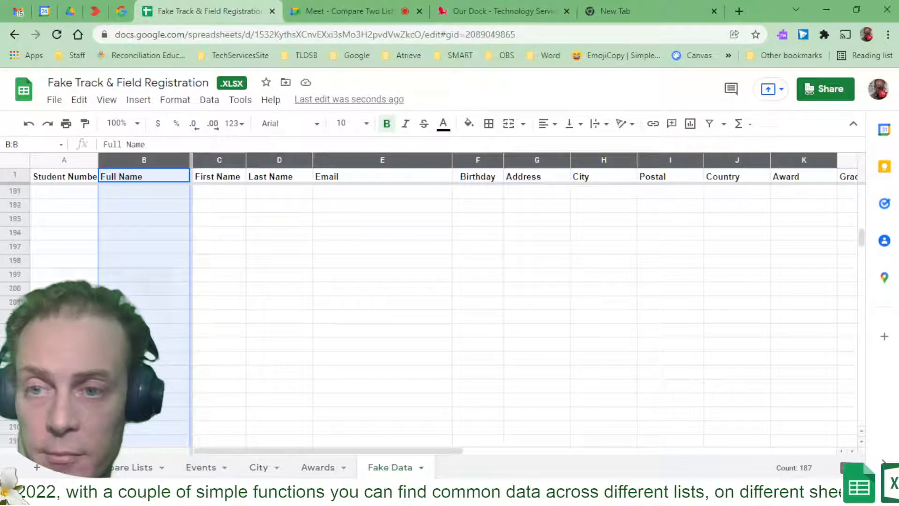
{"action": "scroll", "coordinate": [421, 318], "scroll_direction": "up", "scroll_amount": 3}
{"action": "scroll", "coordinate": [422, 318], "scroll_direction": "up", "scroll_amount": 20}
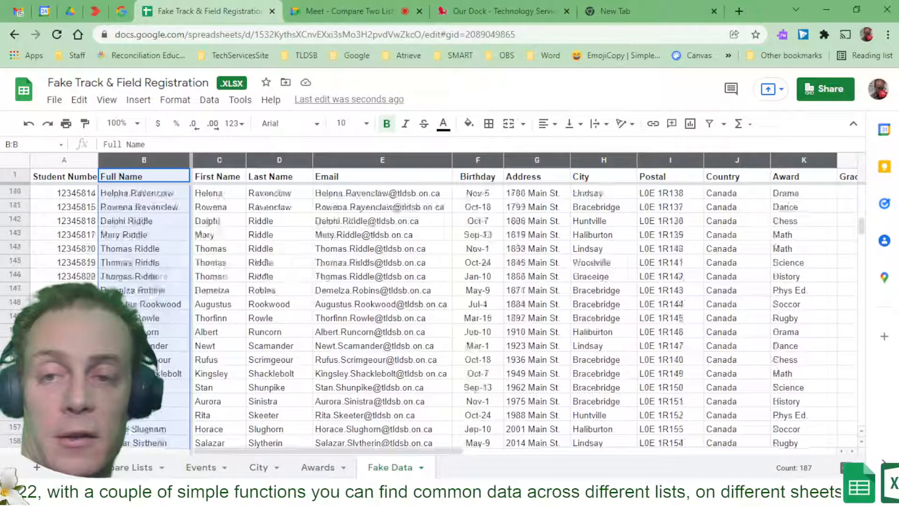
{"action": "scroll", "coordinate": [422, 318], "scroll_direction": "up", "scroll_amount": 19}
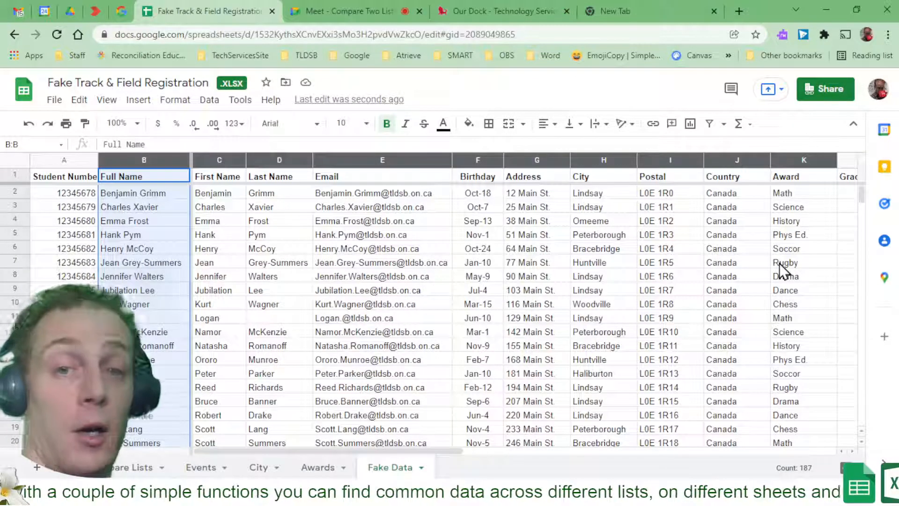
Review the award lookup formula in E8 on the Awards sheet, and revisit the City and Compare Lists sheets.
{"action": "left_click", "coordinate": [318, 467]}
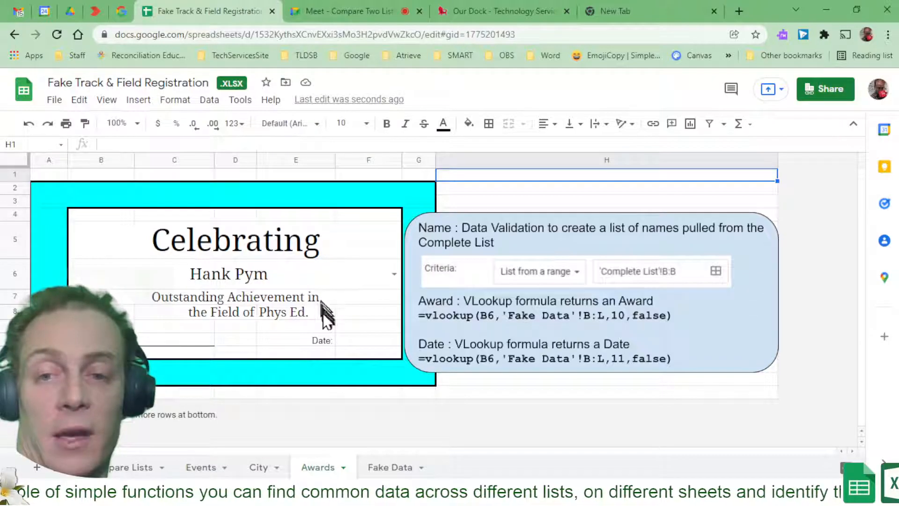
{"action": "left_click", "coordinate": [304, 316]}
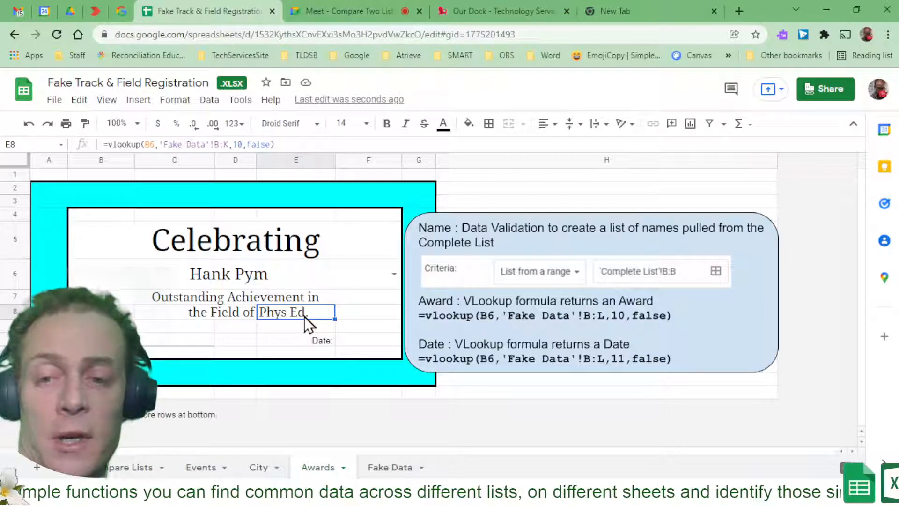
{"action": "left_click", "coordinate": [257, 467]}
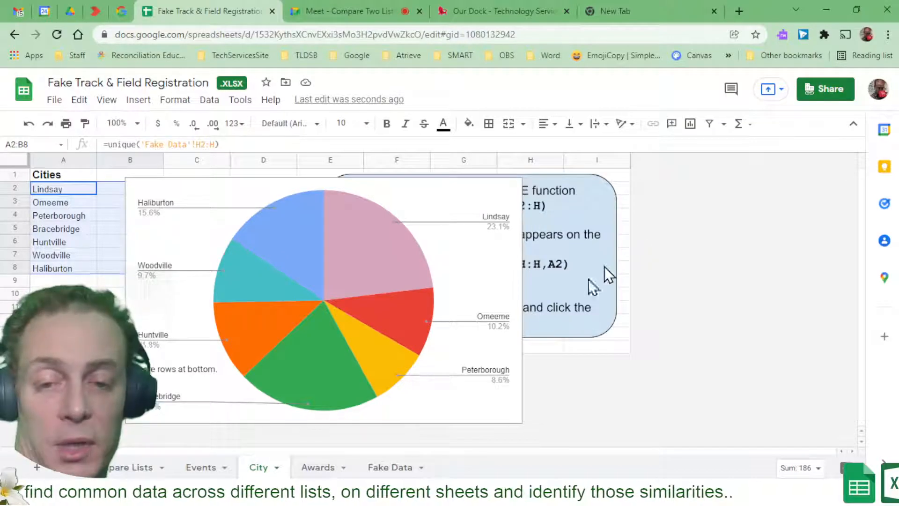
{"action": "left_click", "coordinate": [137, 470]}
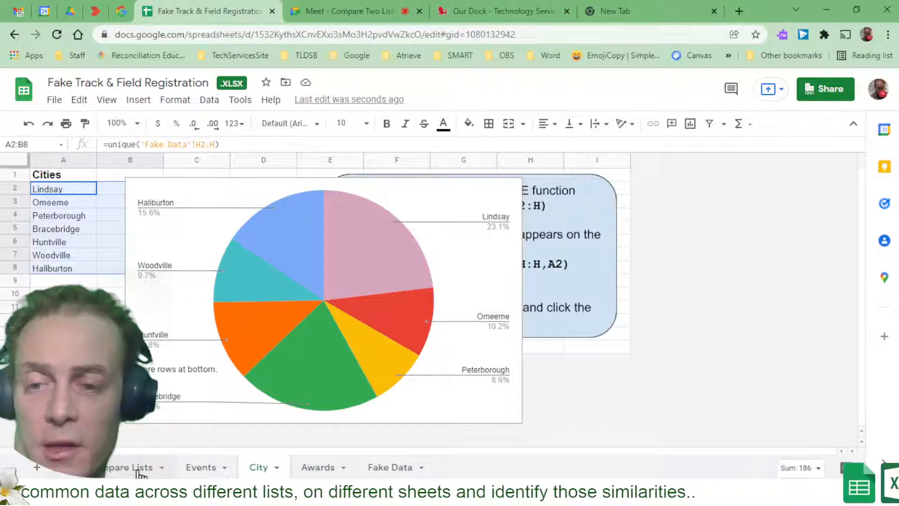